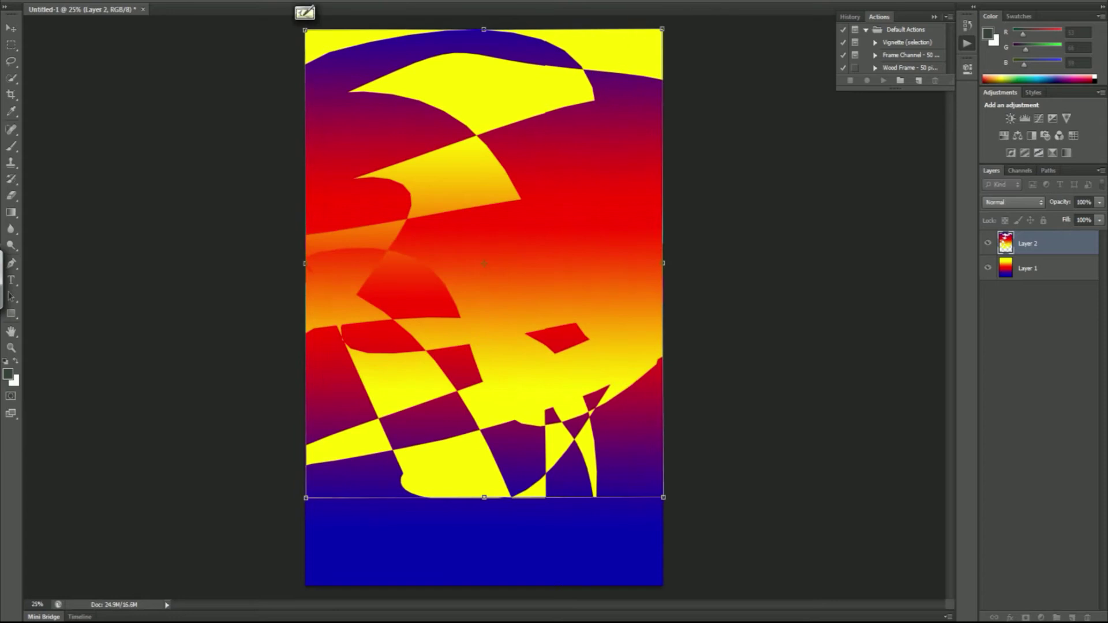
- Stretch Layer 2 down to the canvas's lower edge and apply the transformation
key(ctrl+z)
drag(483, 498, 484, 585)
key(Return)
drag(1085, 244, 1085, 272)
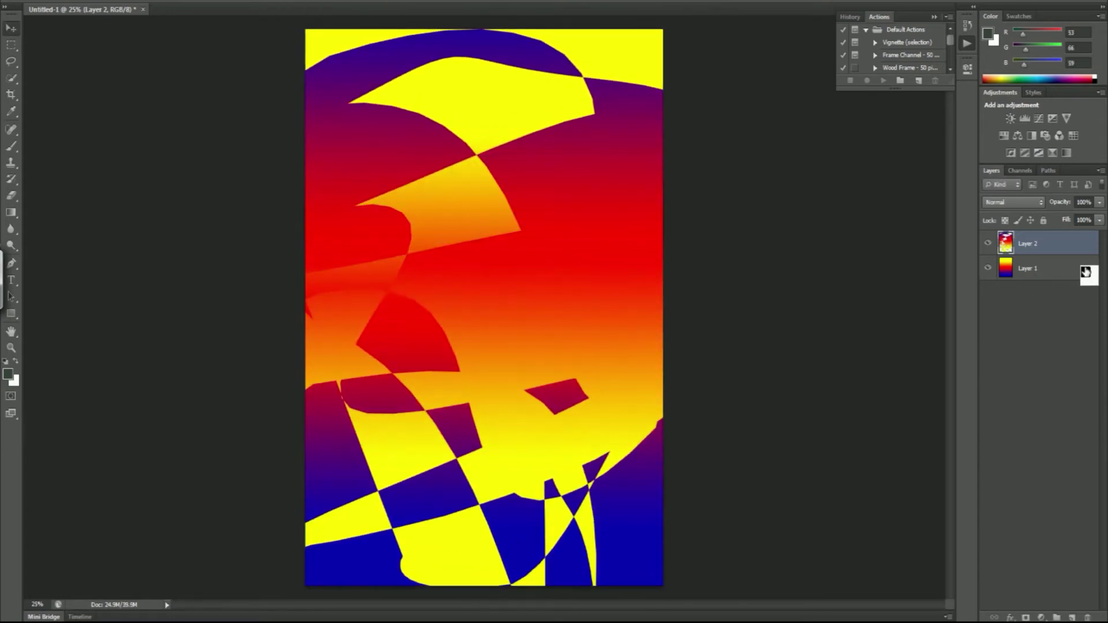
- Set Layer 2's blend mode to Difference and merge it into Layer 1
click(1012, 202)
click(1007, 449)
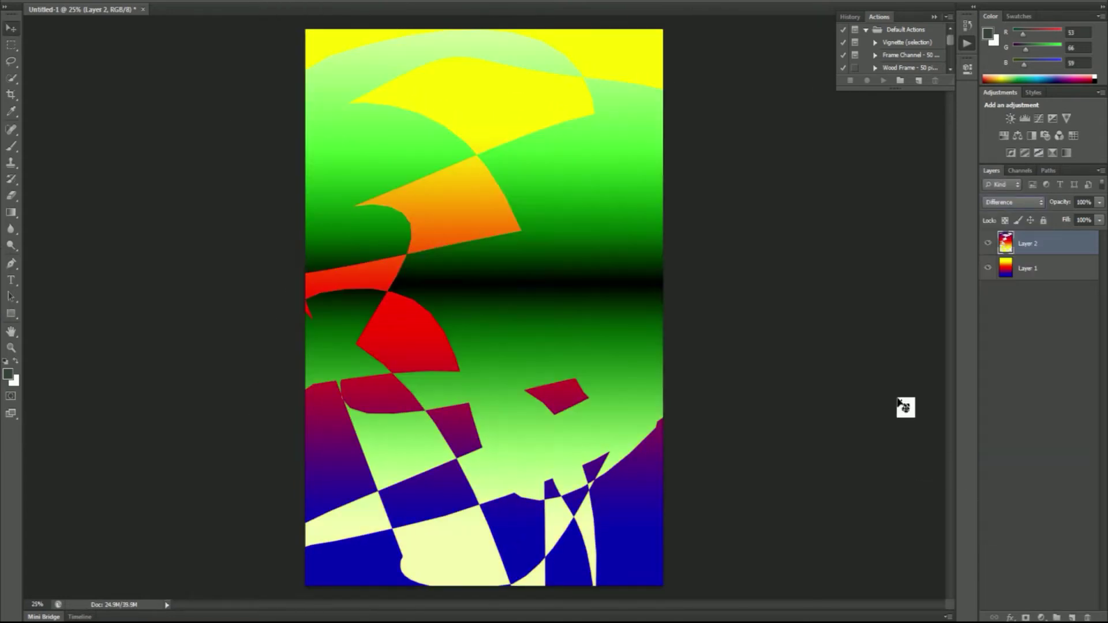
key(ctrl+e)
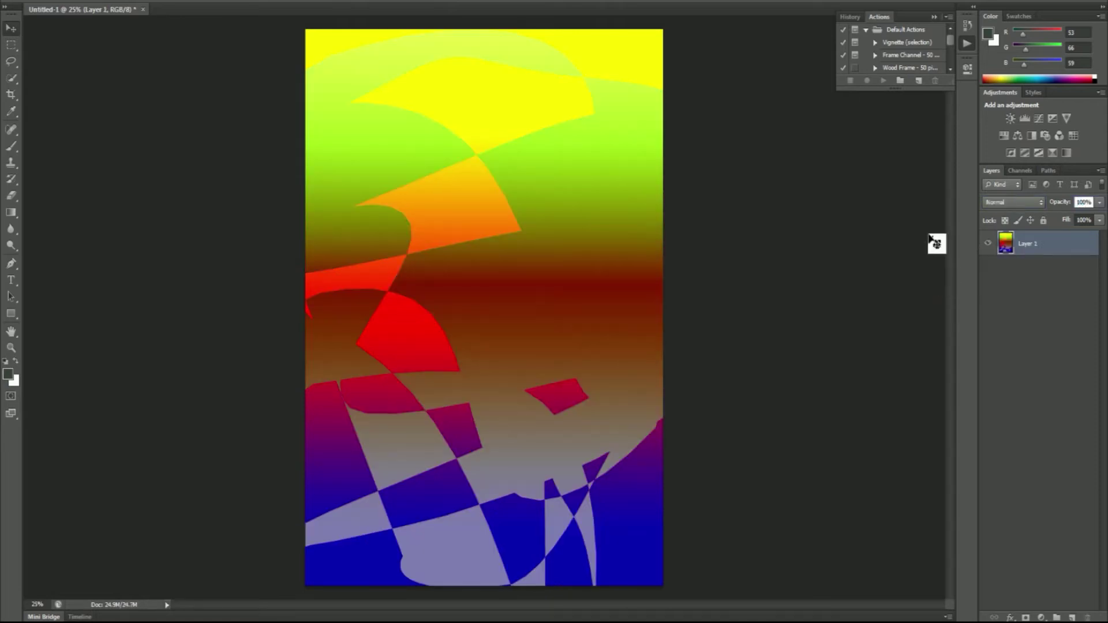
- Copy a freehand-selected area of the image to a new layer, then rotate and stretch the copy to fill the canvas
key(l)
mouse_move(527, 136)
mouse_down()
mouse_move(374, 134)
mouse_move(407, 300)
mouse_up()
key(ctrl+j)
key(ctrl+t)
mouse_move(289, 44)
mouse_down()
mouse_move(588, 223)
mouse_move(728, 102)
mouse_up()
drag(231, 308, 305, 308)
drag(736, 307, 662, 308)
drag(484, 503, 483, 585)
key(Return)
- Change the copied layer's blend mode so it mixes with the image beneath, and merge it down
click(1013, 201)
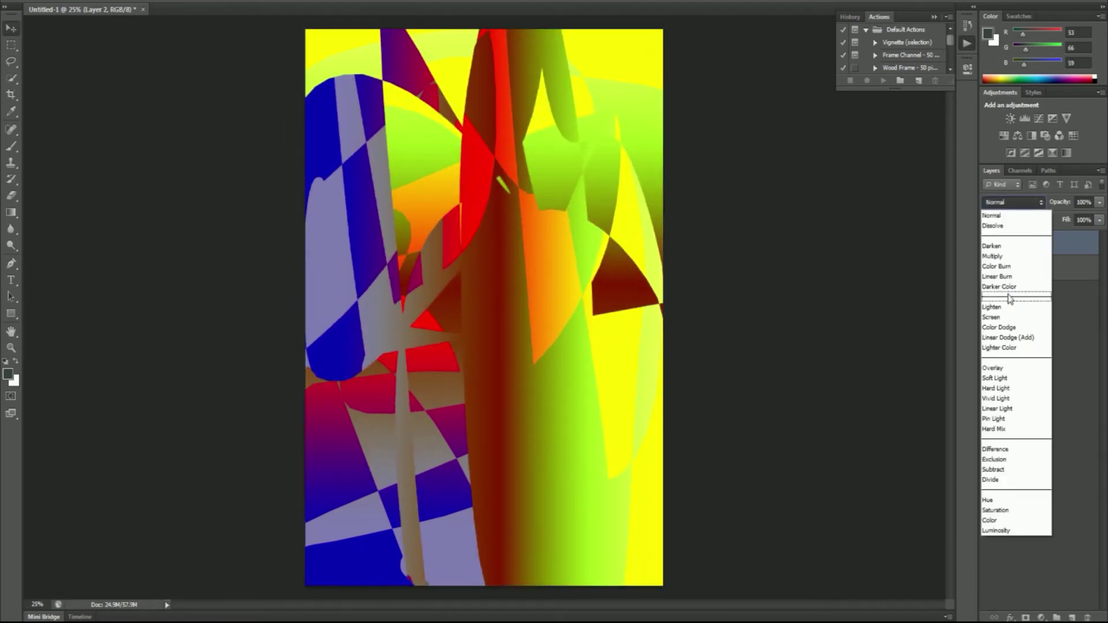
click(1007, 372)
key(ctrl+e)
- Stretch a copy of the central rectangular area over the whole canvas as a new layer in Multiply mode
click(11, 45)
mouse_move(404, 151)
mouse_down()
mouse_move(453, 456)
mouse_move(621, 473)
mouse_up()
key(ctrl+j)
key(ctrl+t)
drag(406, 279, 305, 279)
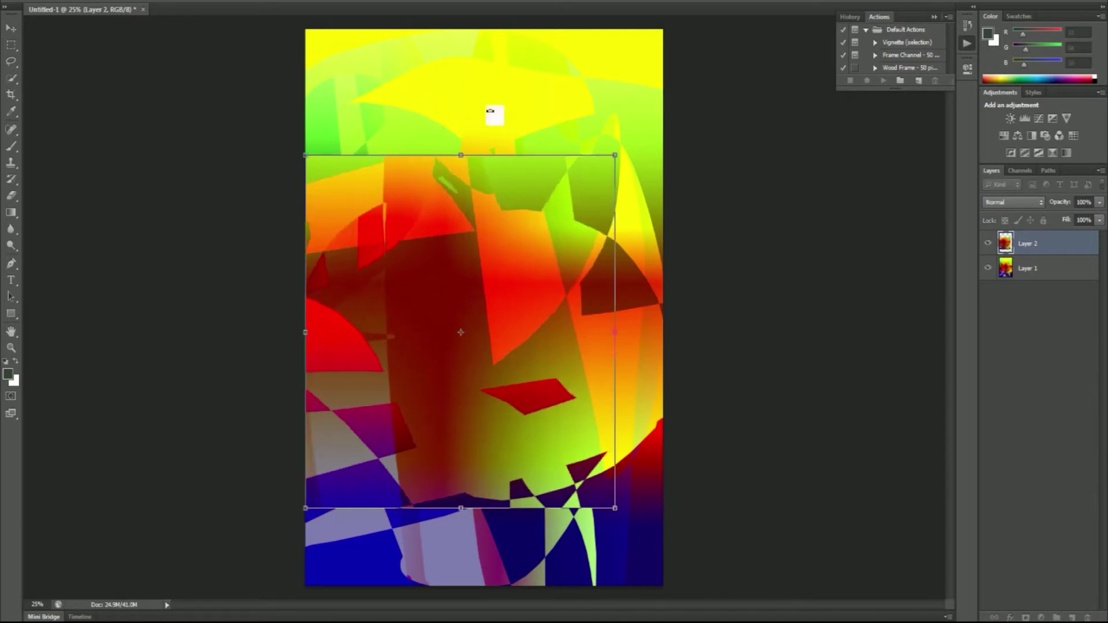
drag(484, 154, 484, 30)
drag(613, 269, 662, 267)
drag(485, 510, 484, 586)
click(1013, 202)
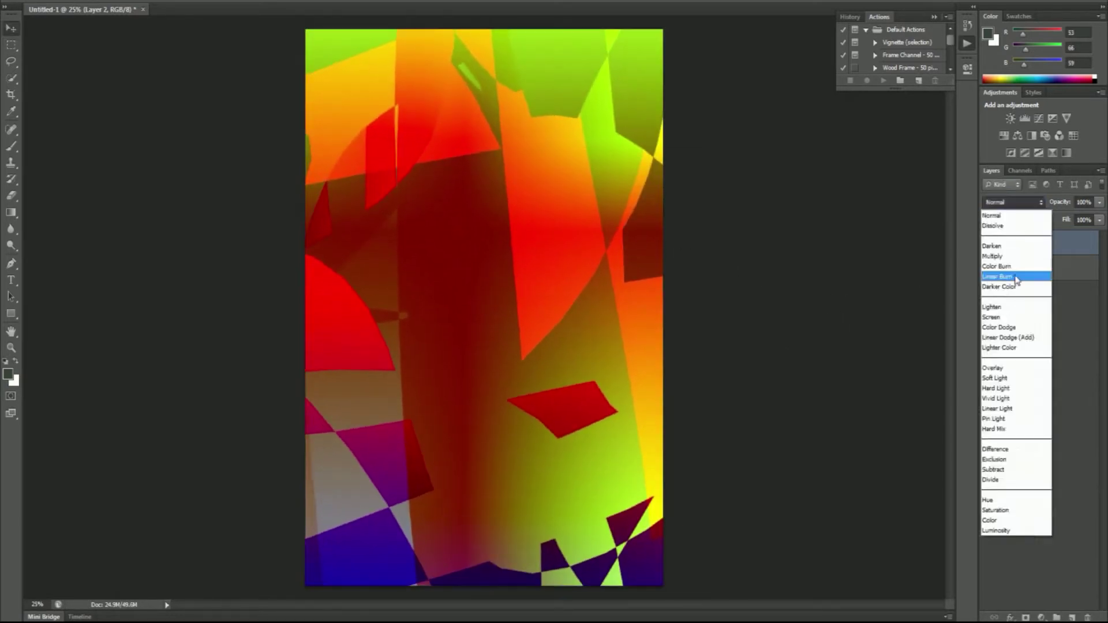
click(1006, 252)
- Rotate the Multiply layer a quarter turn, refit it to the canvas edges, and merge it down
drag(717, 434, 358, 519)
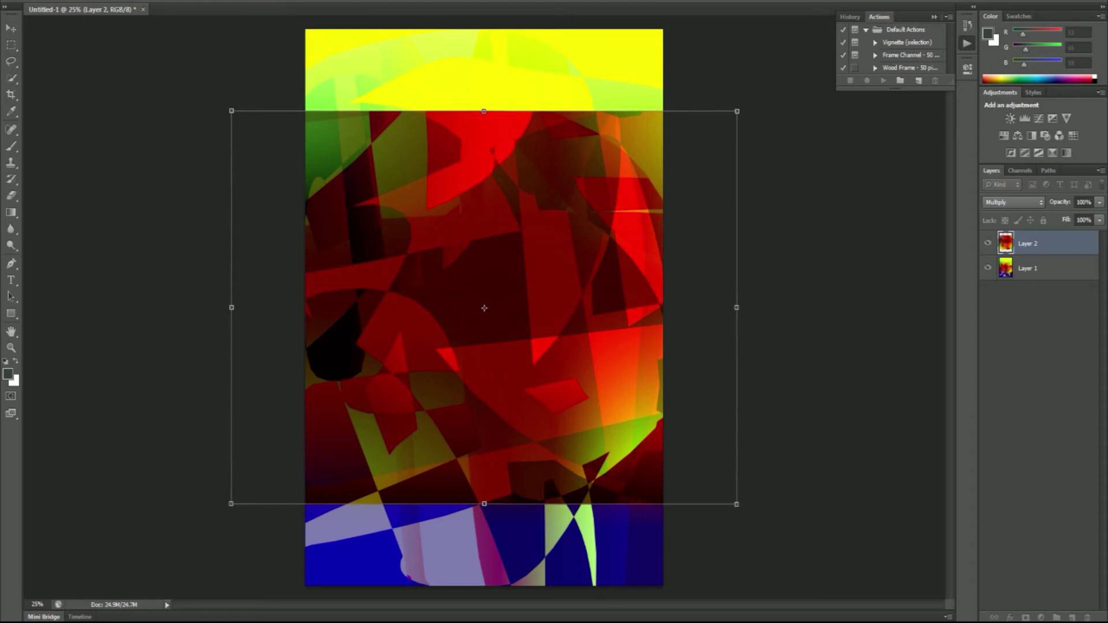
drag(230, 308, 305, 308)
drag(737, 308, 663, 307)
drag(507, 92, 507, 29)
key(ctrl+e)
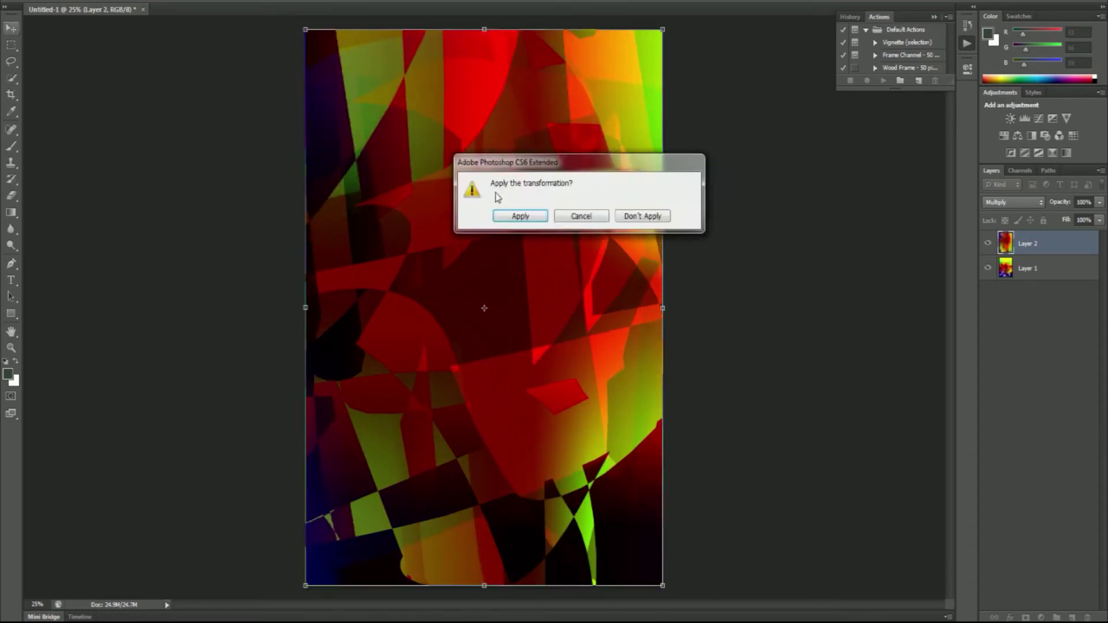
key(Return)
- Paint olive and dark haze over the abstract shapes with a textured brush at 500 px
key(b)
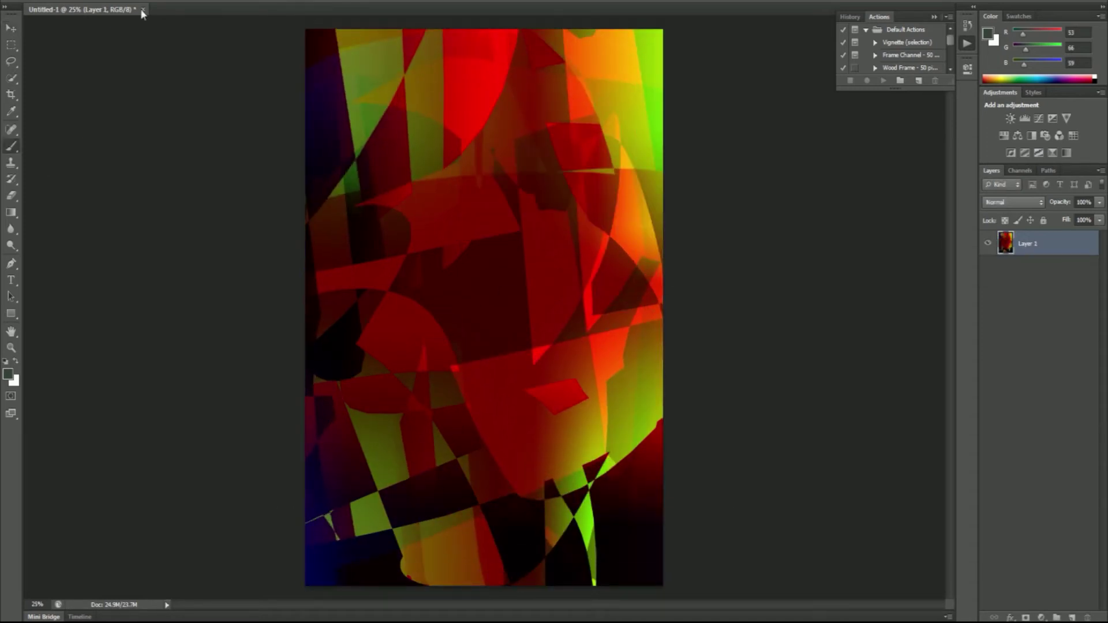
click(136, 141)
right_click(129, 156)
scroll(130, 156, down, 3)
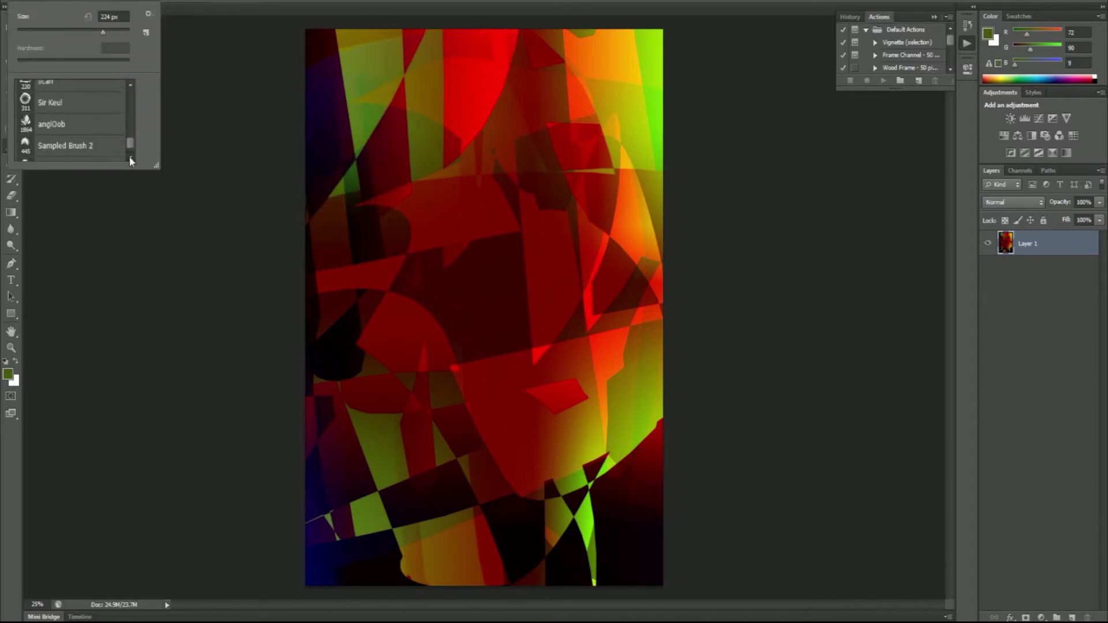
double_click(129, 157)
mouse_move(406, 39)
mouse_down()
mouse_move(317, 376)
mouse_move(570, 495)
mouse_move(396, 515)
mouse_move(369, 404)
mouse_move(577, 520)
mouse_up()
- Block in the dark torso and legs of a standing figure at the canvas centre with the Magik brush
alt+click(351, 359)
right_click(130, 145)
scroll(129, 85, down, 3)
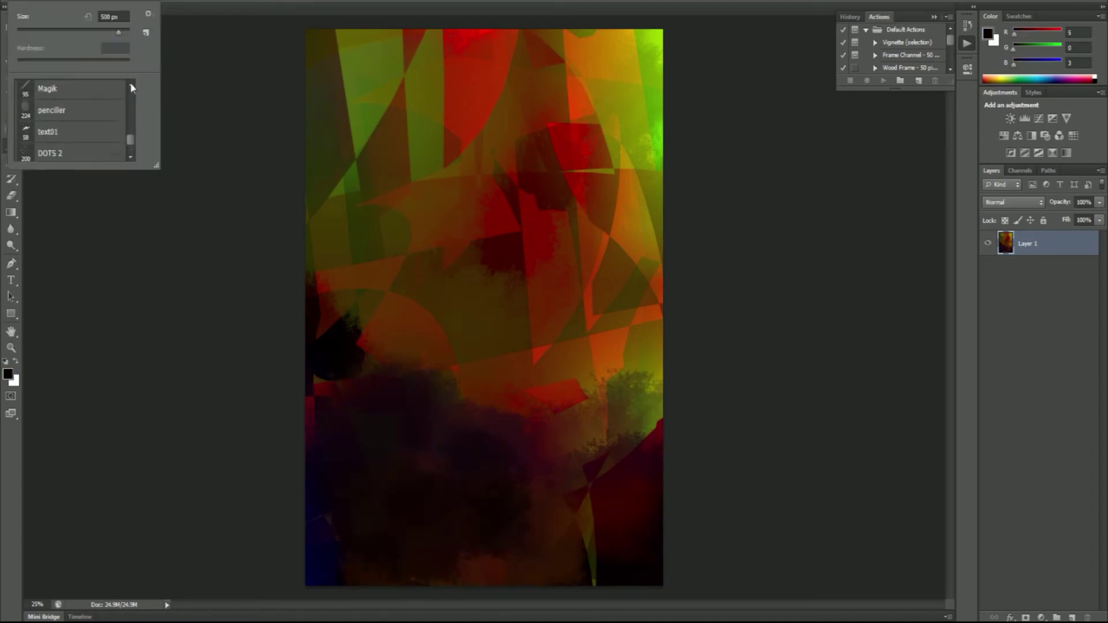
double_click(87, 98)
mouse_move(505, 134)
mouse_down()
mouse_move(472, 300)
mouse_move(473, 389)
mouse_up()
alt+click(470, 458)
mouse_move(471, 461)
mouse_down()
mouse_move(507, 99)
mouse_move(439, 130)
mouse_move(470, 246)
mouse_move(450, 416)
mouse_up()
drag(496, 277, 528, 381)
- Block in the figure's head, shoulders, lowered arm and raised arm with sampled dark tones
drag(519, 199, 571, 349)
mouse_move(490, 144)
mouse_down()
mouse_move(483, 167)
mouse_move(481, 118)
mouse_move(514, 162)
mouse_up()
alt+click(481, 115)
mouse_move(513, 257)
mouse_down()
mouse_move(450, 288)
mouse_move(496, 252)
mouse_move(551, 513)
mouse_up()
alt+click(485, 344)
alt+click(433, 148)
mouse_move(462, 173)
mouse_down()
mouse_move(430, 109)
mouse_move(388, 106)
mouse_move(358, 42)
mouse_up()
- Copy the lassoed figure to a new layer, adjust its proportions with Free Transform, and merge it down
key(l)
key(ctrl+j)
key(ctrl+t)
drag(358, 563, 357, 584)
drag(357, 42, 376, 78)
key(Return)
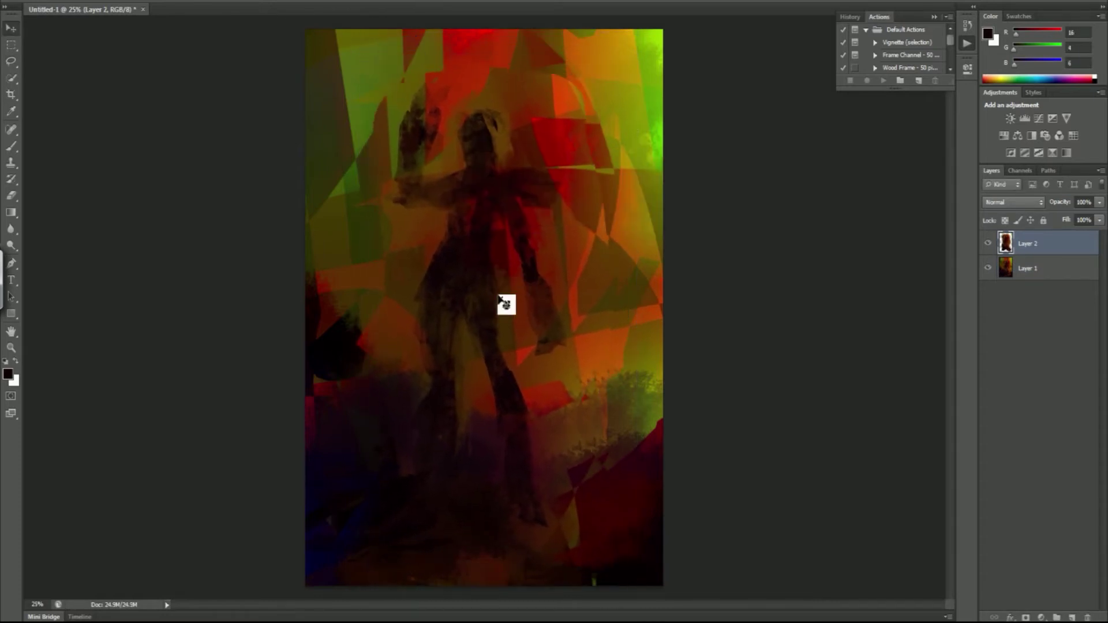
key(ctrl+e)
key(b)
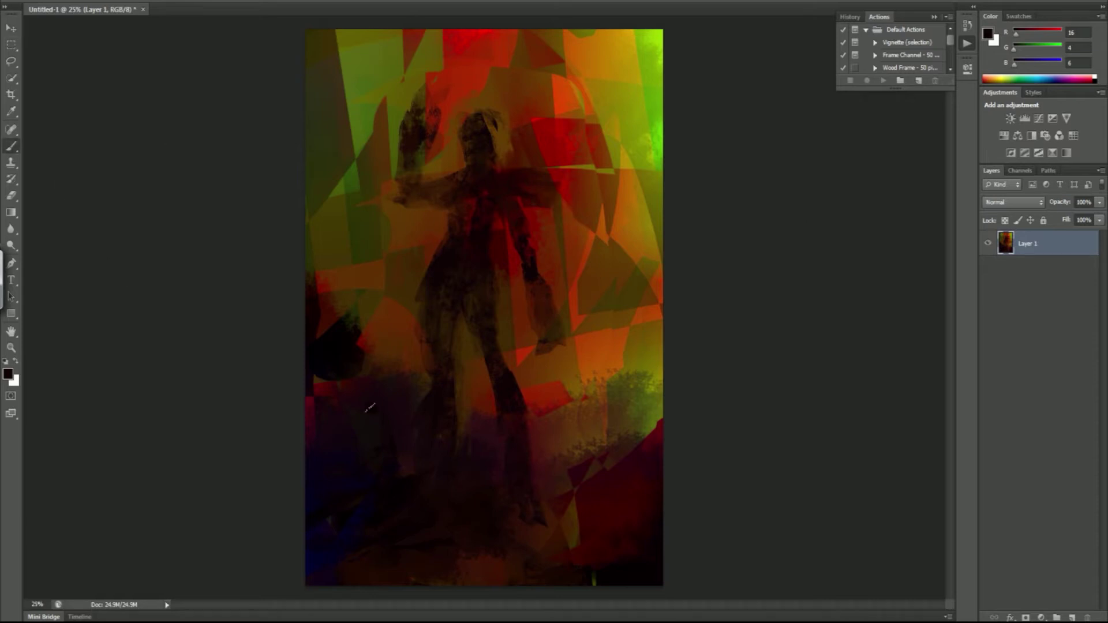
- Darken the ground and paint the figure's shoulders and long clawed fingers on both hands in sampled dark tones
alt+click(545, 546)
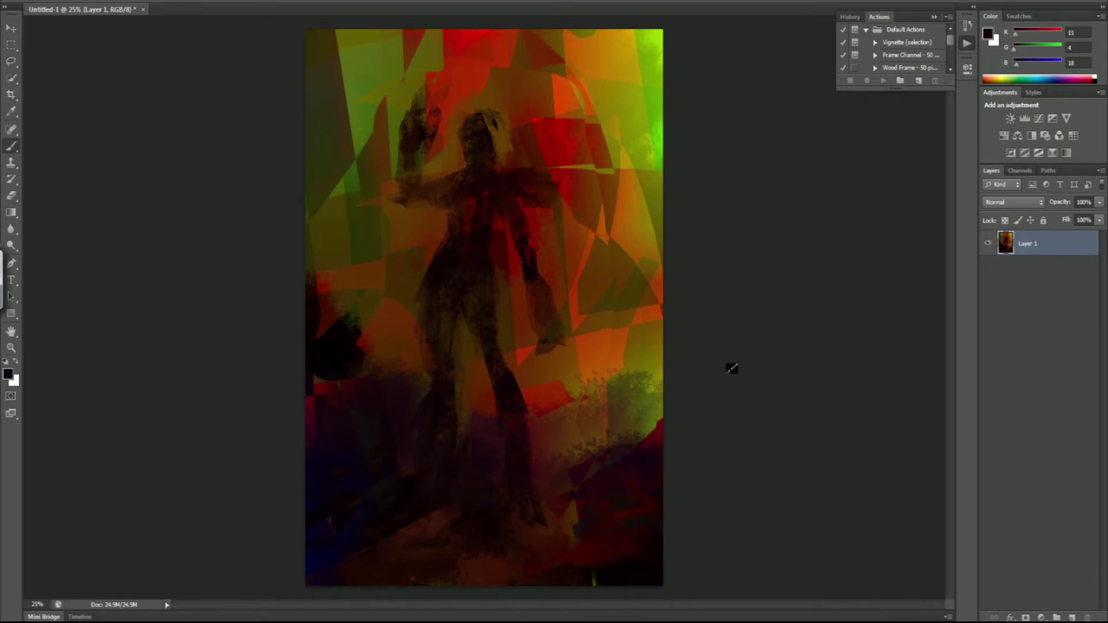
alt+click(503, 237)
alt+click(456, 312)
drag(574, 176, 404, 173)
mouse_move(407, 130)
mouse_down()
mouse_move(398, 63)
mouse_move(439, 115)
mouse_up()
mouse_move(531, 328)
mouse_down()
mouse_move(528, 381)
mouse_move(582, 384)
mouse_up()
drag(554, 344, 555, 335)
- Add dark spikes to both forearms and ragged cloth strands hanging beside the hip
drag(398, 125, 390, 248)
drag(551, 231, 545, 283)
drag(411, 303, 410, 363)
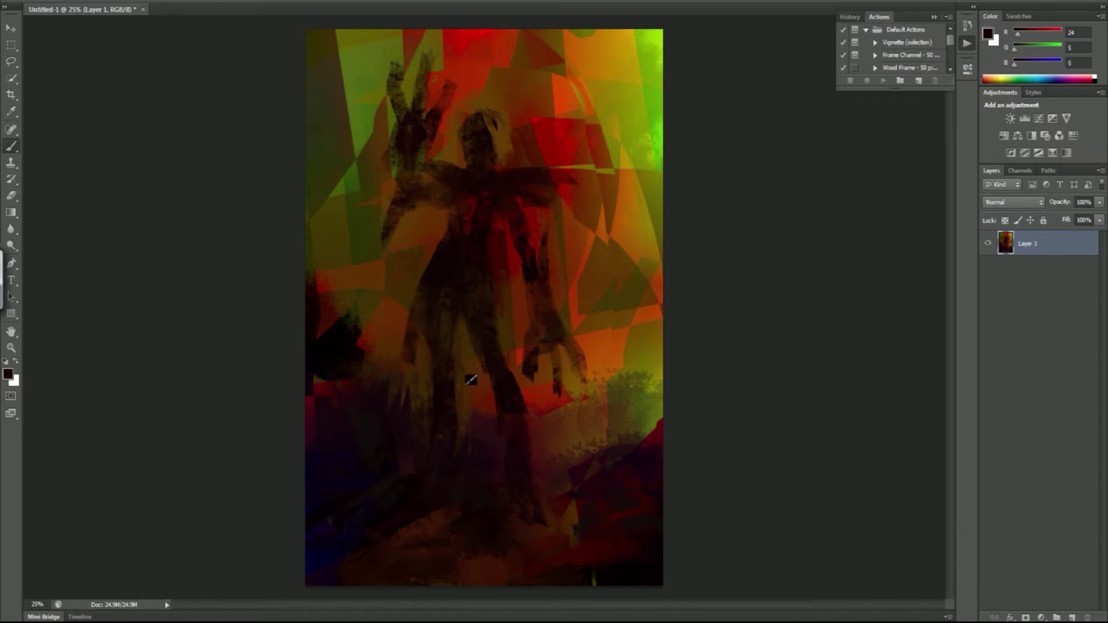
- Set the foreground colour to #3b3450 and paint the figure's skin on the belly, upper arms, neck and face
alt+click(406, 304)
key(ctrl+plus)
alt+click(300, 493)
click(7, 374)
click(376, 240)
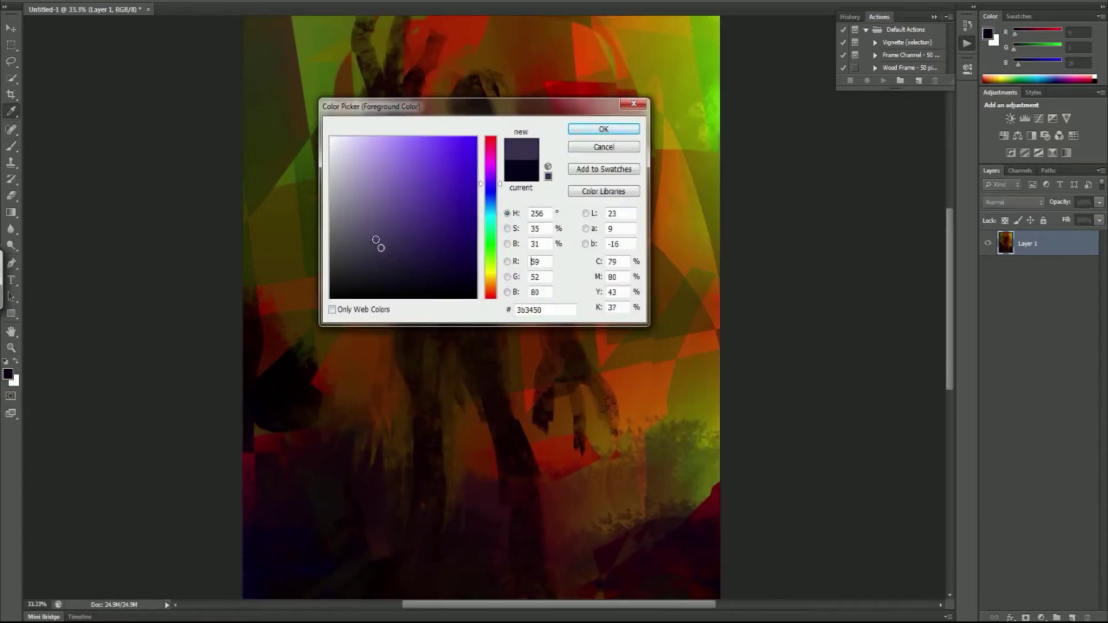
key(Return)
mouse_move(448, 224)
mouse_down()
mouse_move(460, 247)
mouse_move(406, 178)
mouse_move(378, 180)
mouse_up()
drag(536, 245, 522, 199)
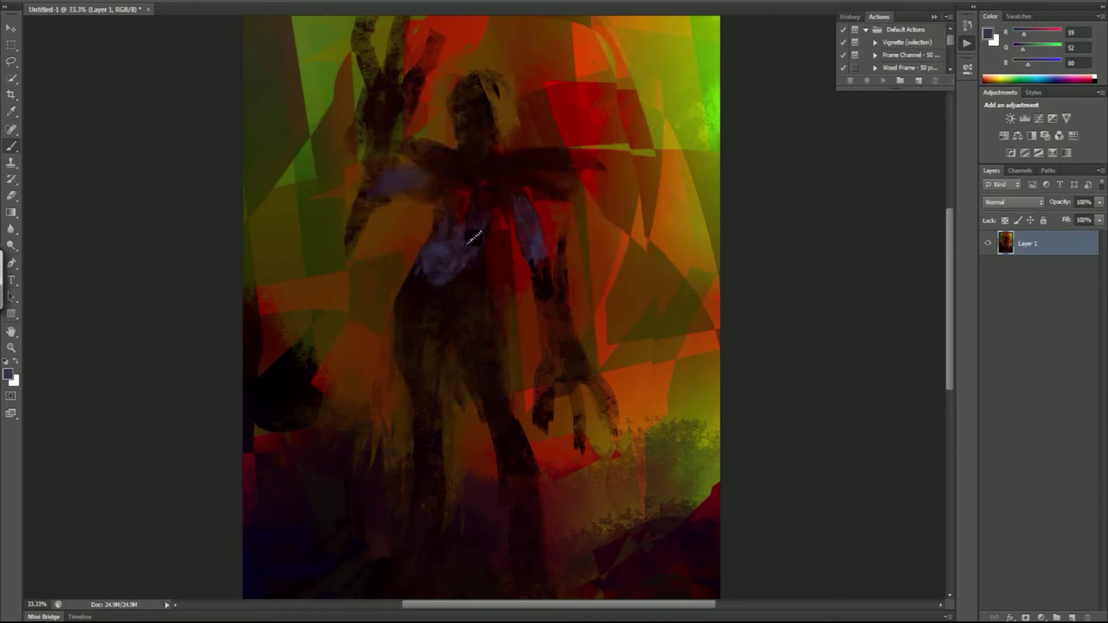
mouse_move(461, 167)
mouse_down()
mouse_move(466, 81)
mouse_move(460, 136)
mouse_move(477, 117)
mouse_move(453, 107)
mouse_up()
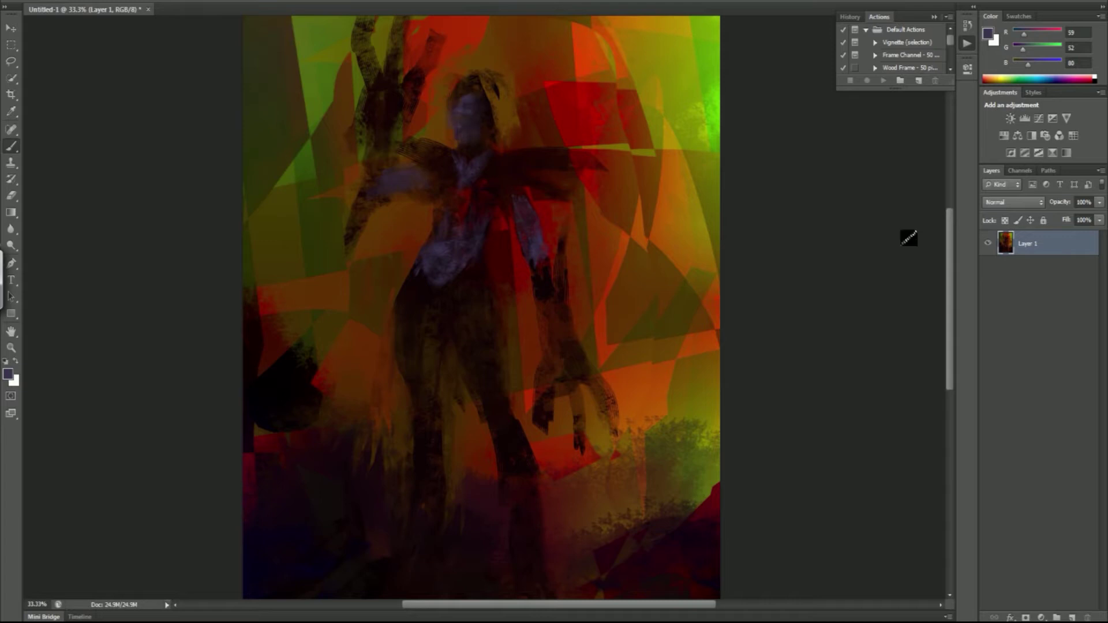
- Outline the whole figure with the Magnetic Lasso and invert the selection to isolate the background
key(z)
alt+click(494, 426)
click(11, 146)
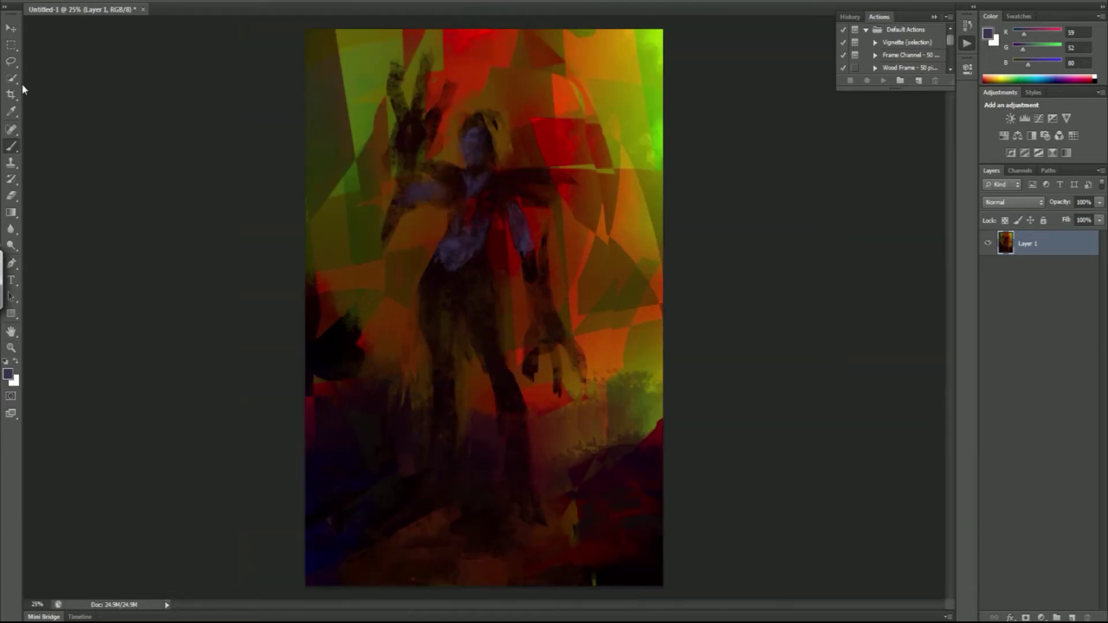
click(465, 124)
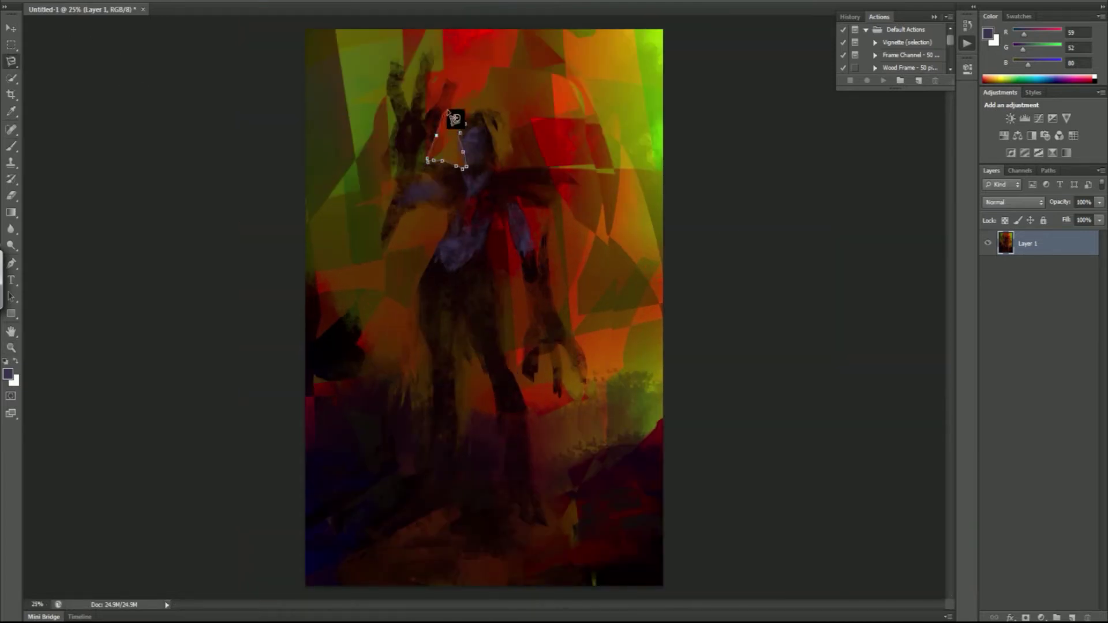
mouse_move(387, 92)
mouse_down()
mouse_move(384, 267)
mouse_move(433, 202)
mouse_move(444, 222)
mouse_move(415, 308)
mouse_move(429, 406)
mouse_move(380, 521)
mouse_move(433, 506)
mouse_move(449, 439)
mouse_move(449, 352)
mouse_move(486, 383)
mouse_move(503, 472)
mouse_move(534, 529)
mouse_move(493, 266)
mouse_move(508, 231)
mouse_move(520, 348)
mouse_move(545, 345)
mouse_move(563, 418)
mouse_move(584, 400)
mouse_move(516, 197)
mouse_move(567, 190)
mouse_move(503, 166)
mouse_move(463, 127)
mouse_up()
double_click(463, 128)
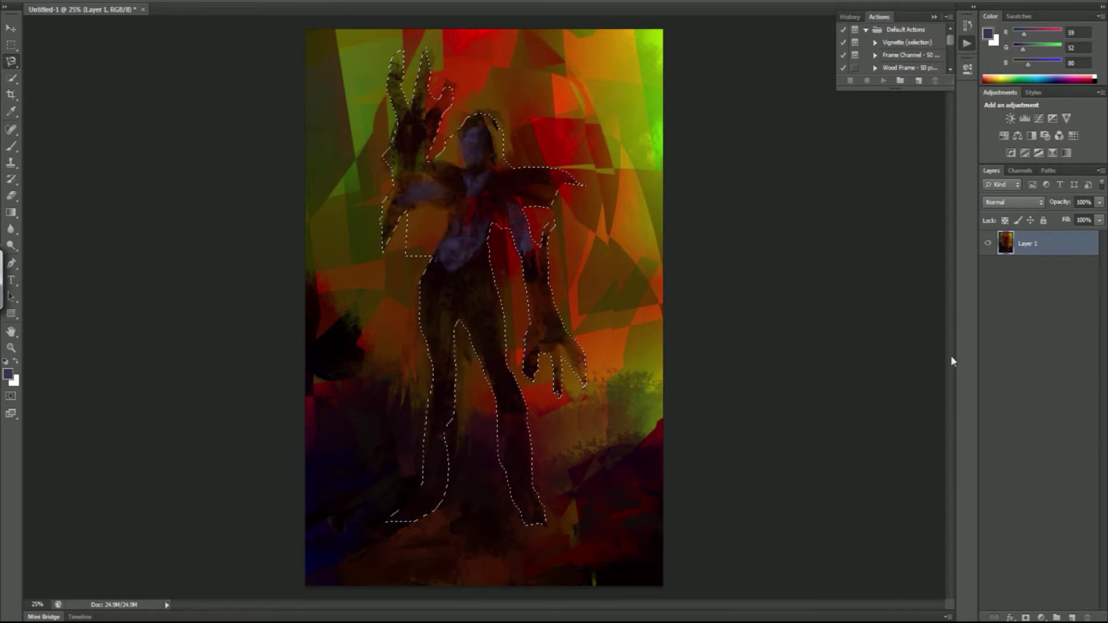
key(ctrl+shift+i)
- Paint cloudy olive and dark tones over the selected background on the side of the raised hand
key(b)
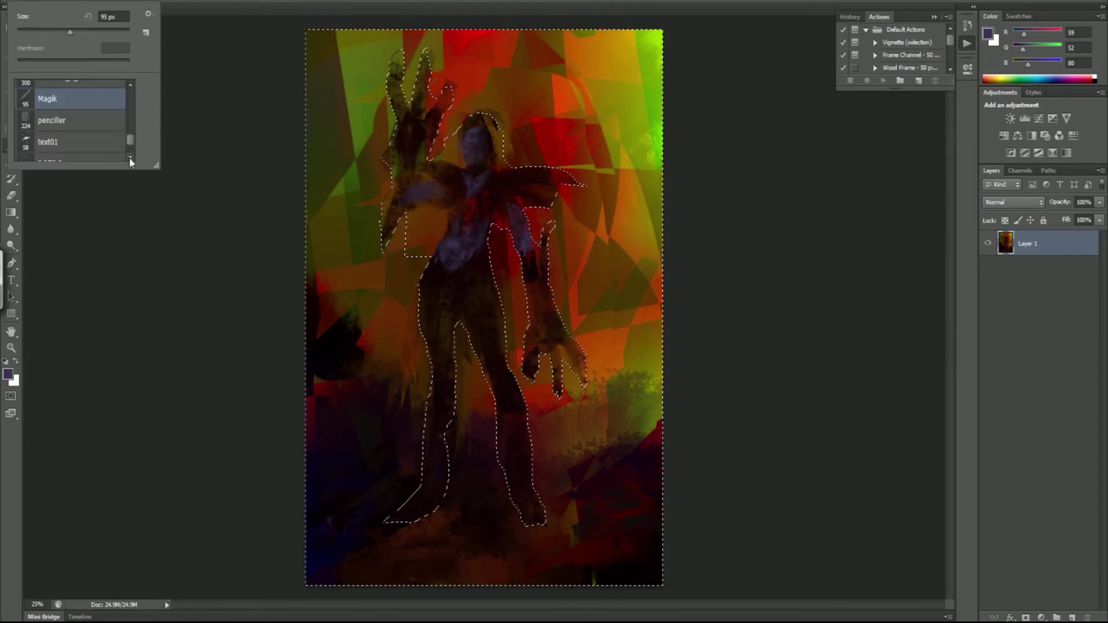
alt+click(423, 228)
mouse_move(370, 277)
mouse_down()
mouse_move(321, 371)
mouse_move(369, 456)
mouse_up()
drag(346, 392, 323, 444)
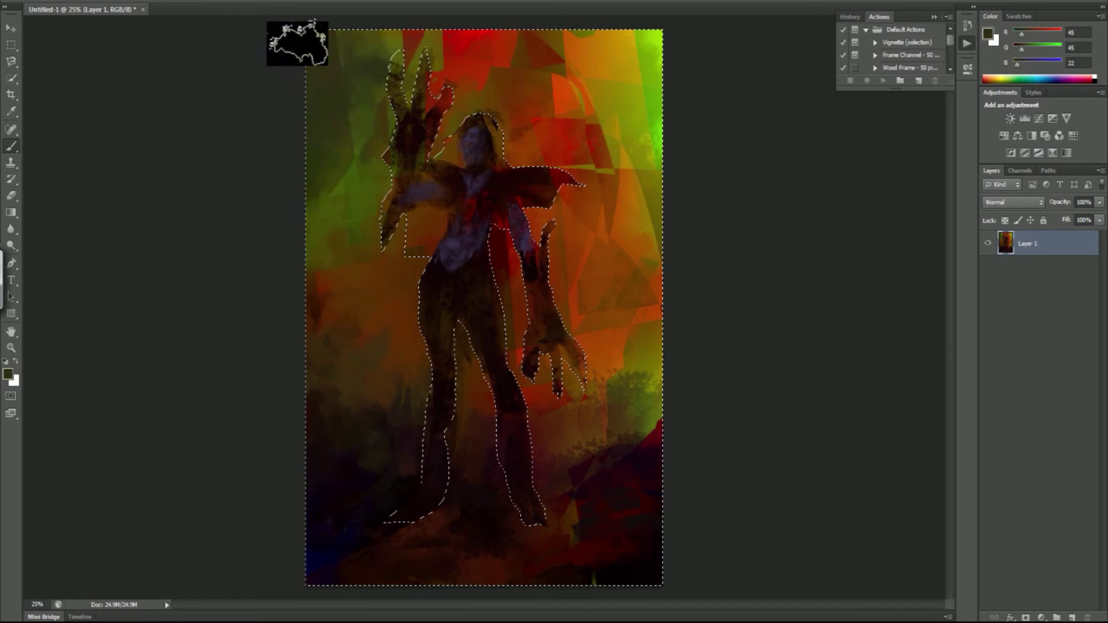
drag(297, 42, 324, 136)
- Paint orange and yellow clouds across the upper background and dark tones over the ground beside the feet
alt+click(472, 97)
mouse_move(471, 97)
mouse_down()
mouse_move(606, 144)
mouse_move(650, 223)
mouse_move(650, 148)
mouse_up()
alt+click(596, 74)
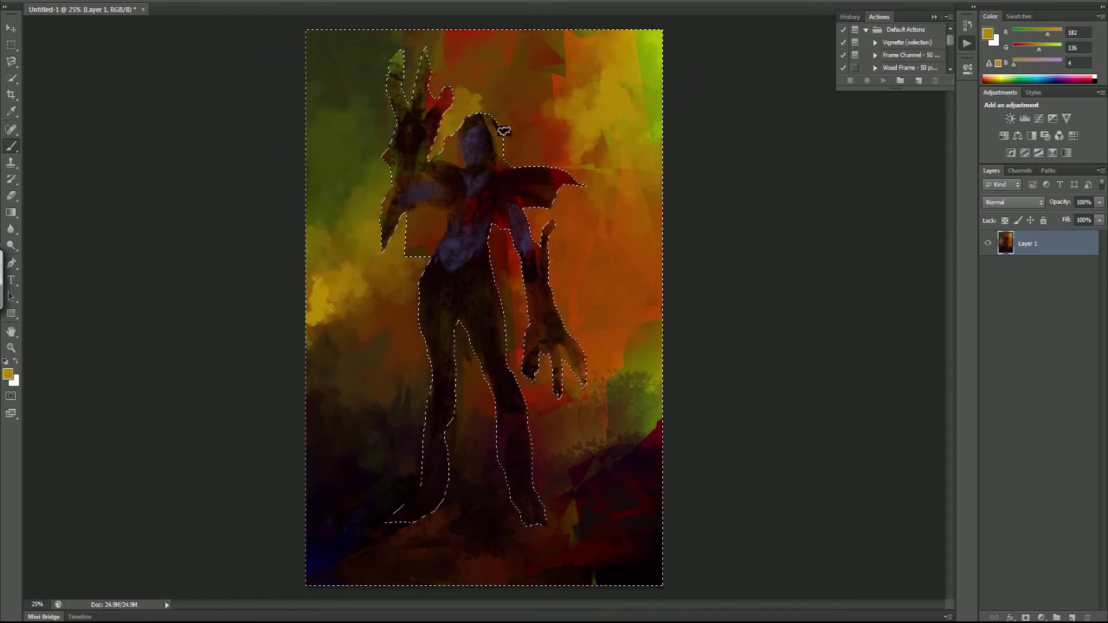
alt+click(354, 415)
drag(556, 432, 537, 527)
- Refine the background and ground around the legs with the Magik brush and sampled colours, then deselect
alt+click(314, 450)
right_click(144, 34)
click(81, 129)
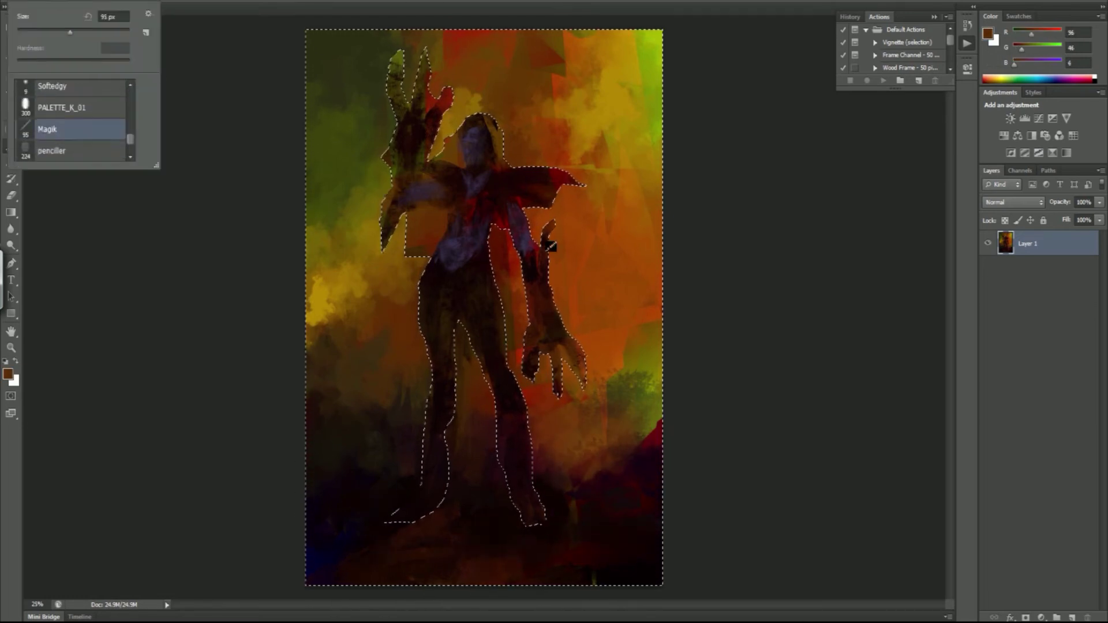
alt+click(551, 246)
alt+click(479, 366)
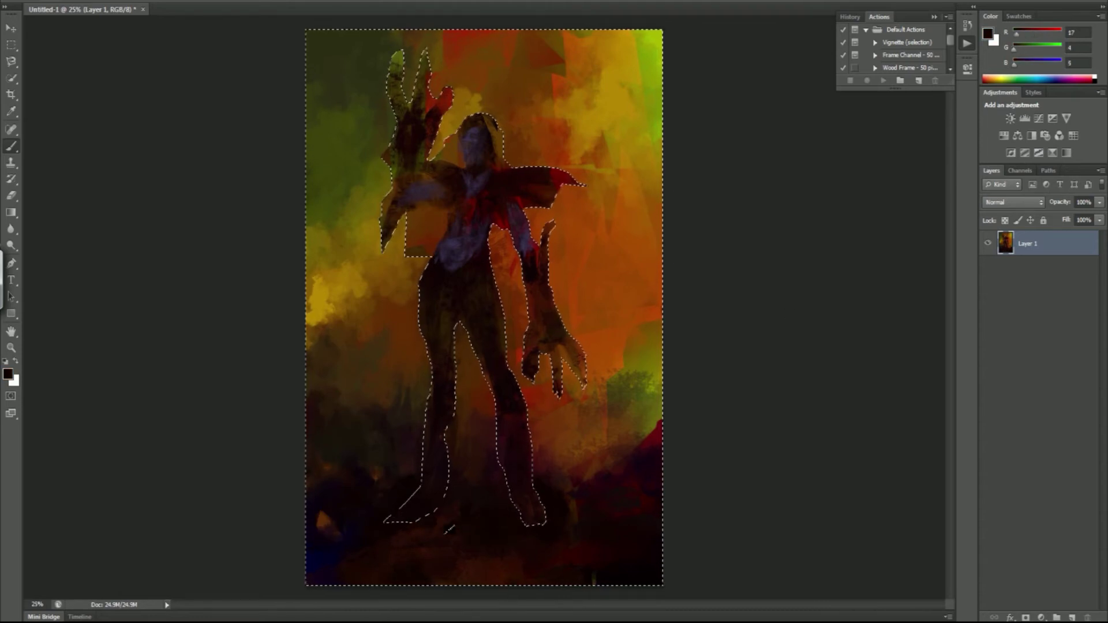
alt+click(583, 354)
key(ctrl+d)
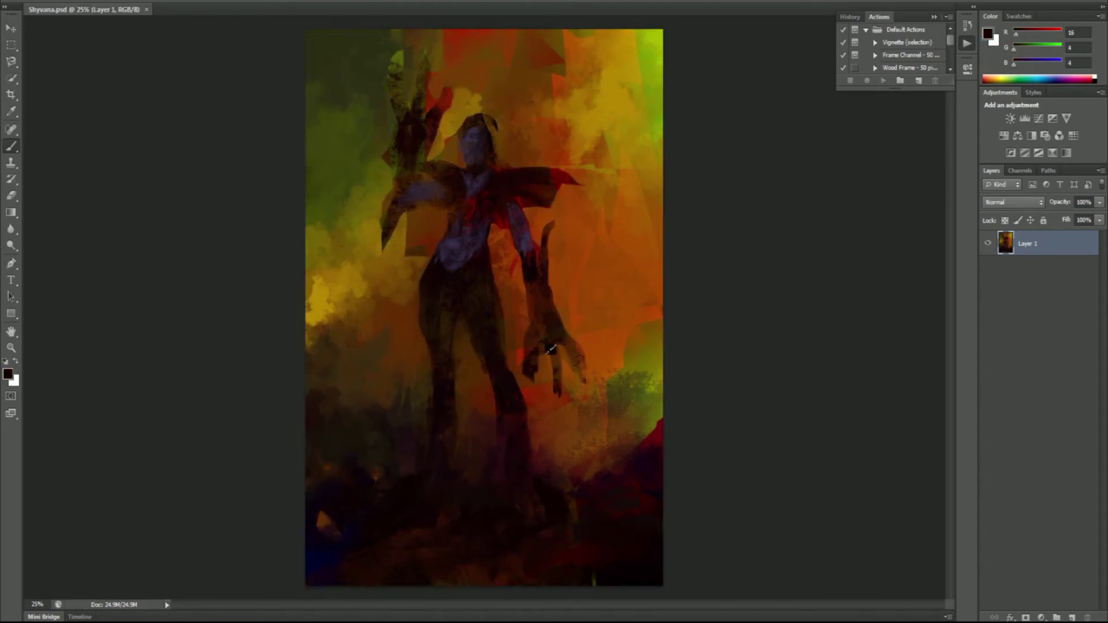
- Cover the leftover patch between the raised arm and torso with sampled ochre background colour
alt+click(418, 219)
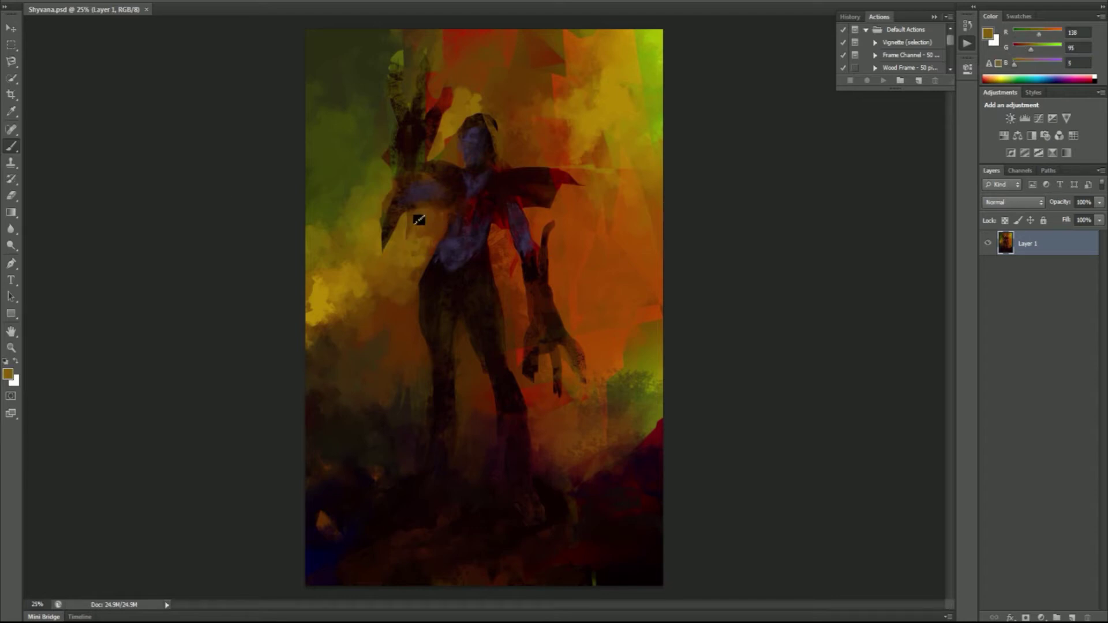
drag(457, 153, 439, 139)
alt+click(531, 157)
- Restore the last selection, fill in the raised hand and the lowered claw with dark paint, and deselect
key(ctrl+shift+d)
alt+click(413, 99)
mouse_move(413, 99)
mouse_down()
mouse_move(425, 131)
mouse_move(432, 49)
mouse_move(388, 191)
mouse_up()
mouse_move(557, 352)
mouse_down()
mouse_move(584, 400)
mouse_move(571, 369)
mouse_up()
key(ctrl+d)
- Paint the chest armour and its lower edge in dark red and near-black strokes
key(z)
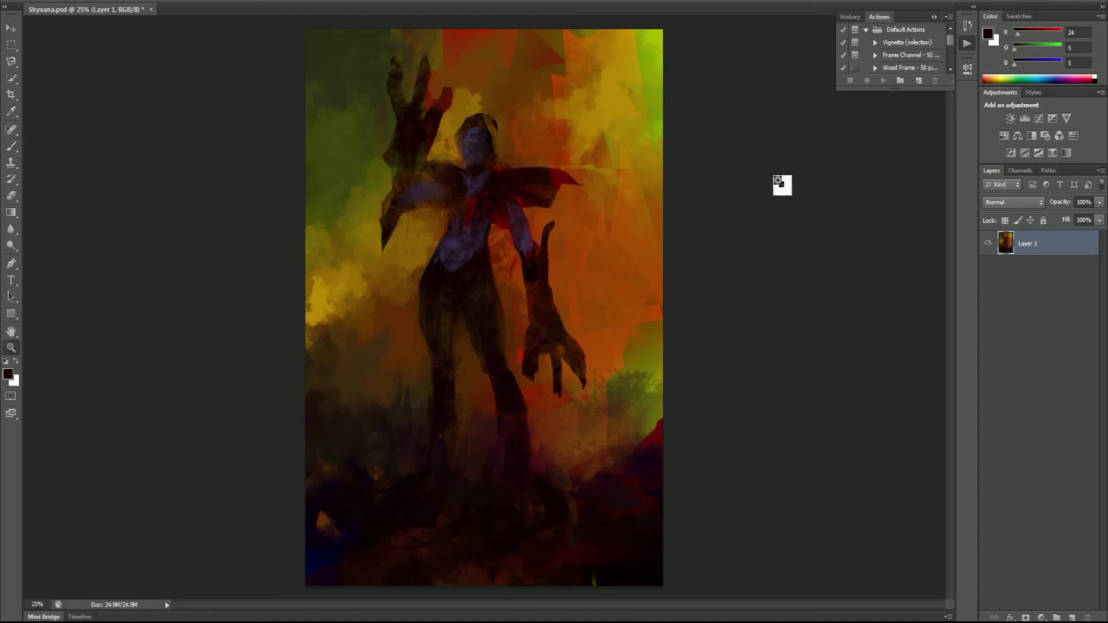
click(499, 198)
key(b)
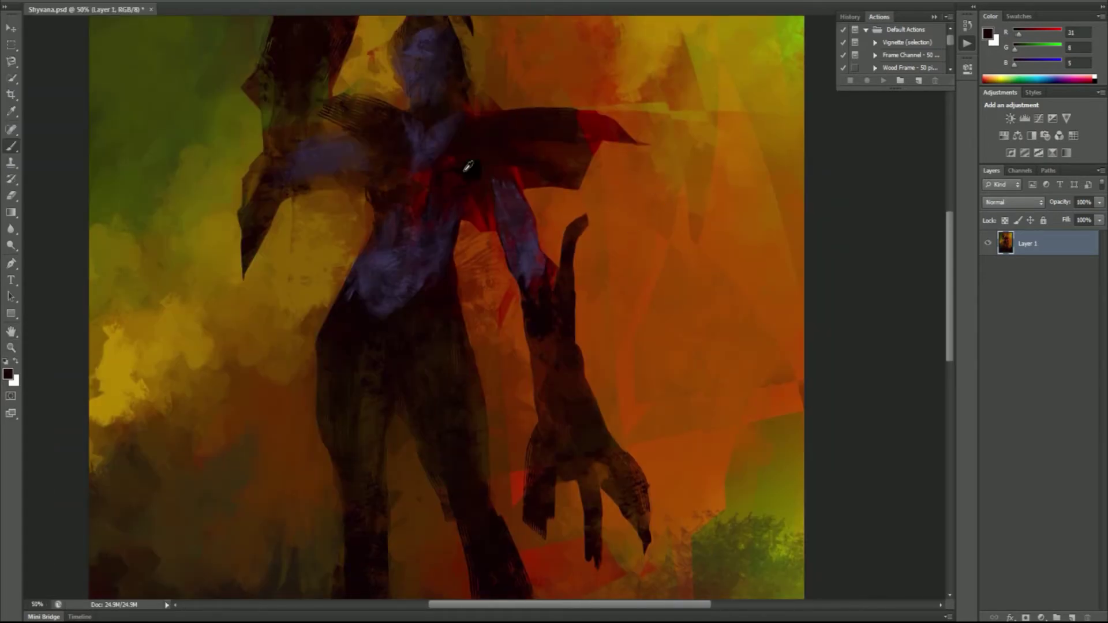
drag(480, 222, 477, 199)
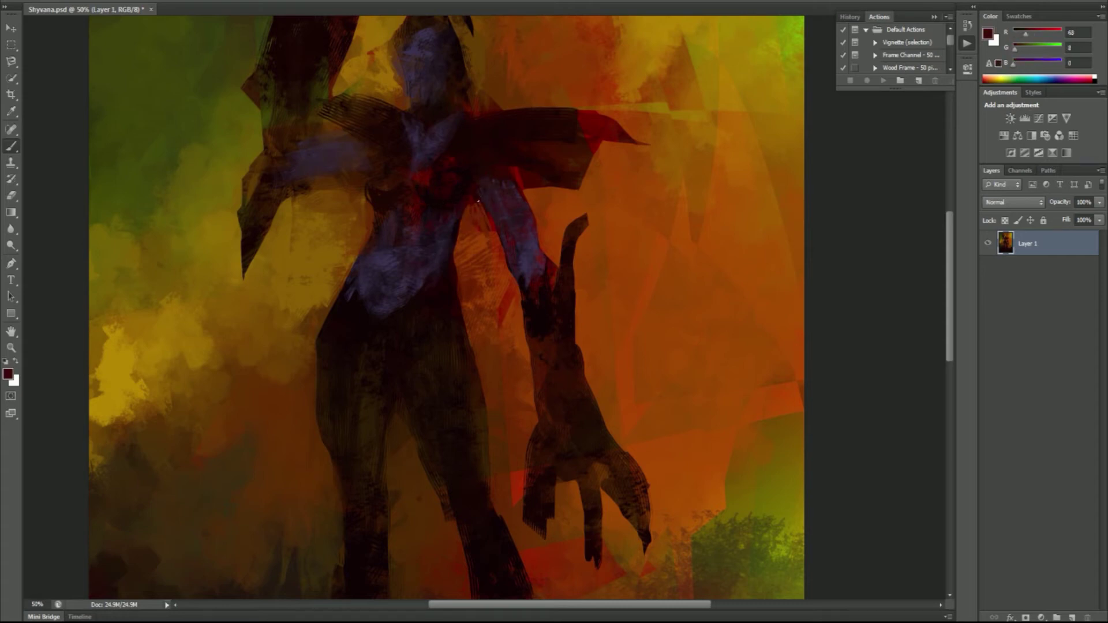
- Outline the shoulder armour above the lowered arm with gold trim and reshape its spike with sampled dark red
alt+click(451, 236)
alt+click(313, 306)
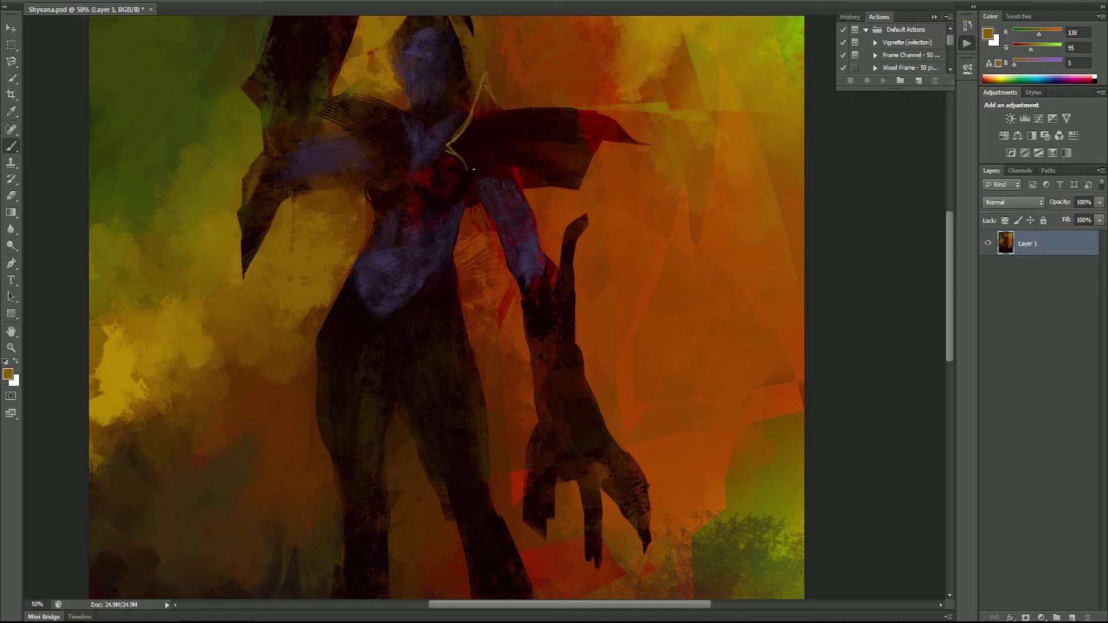
alt+click(569, 139)
alt+click(600, 146)
alt+click(483, 119)
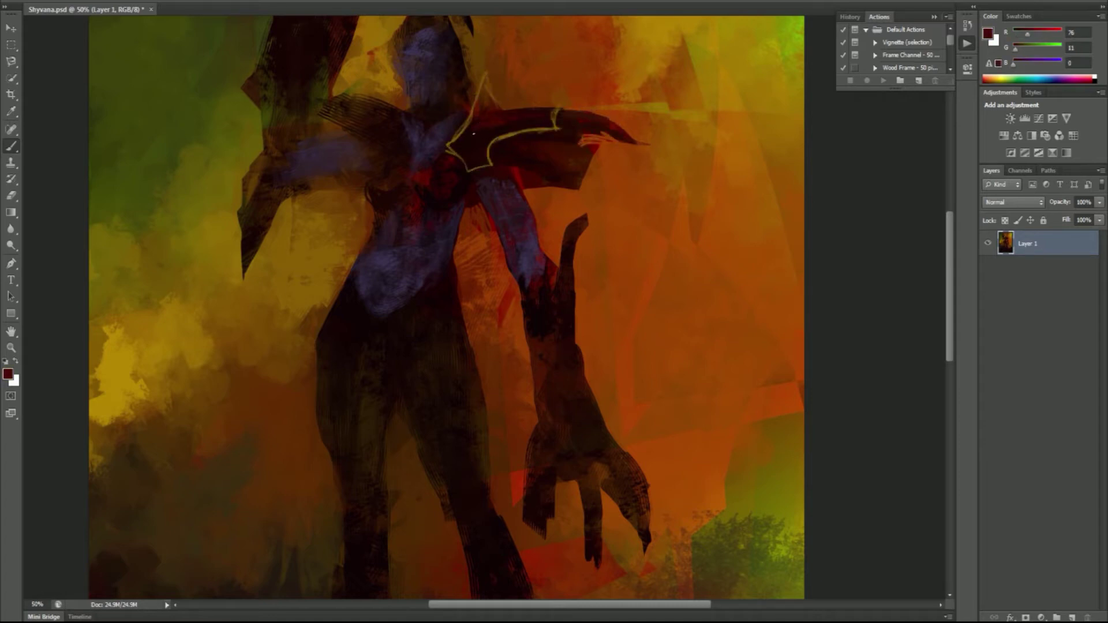
alt+click(510, 130)
drag(495, 159, 540, 164)
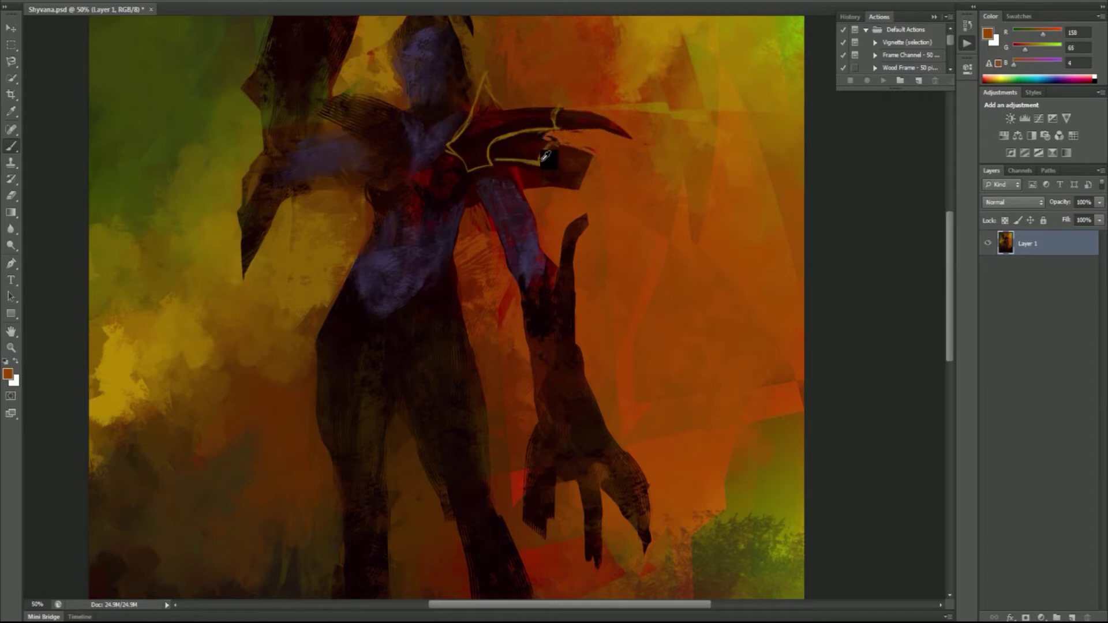
- Add gold bands across the shoulder spike and sample gold and dark red for touching up the trim
drag(558, 107, 555, 128)
drag(526, 109, 518, 131)
alt+click(482, 88)
alt+click(513, 114)
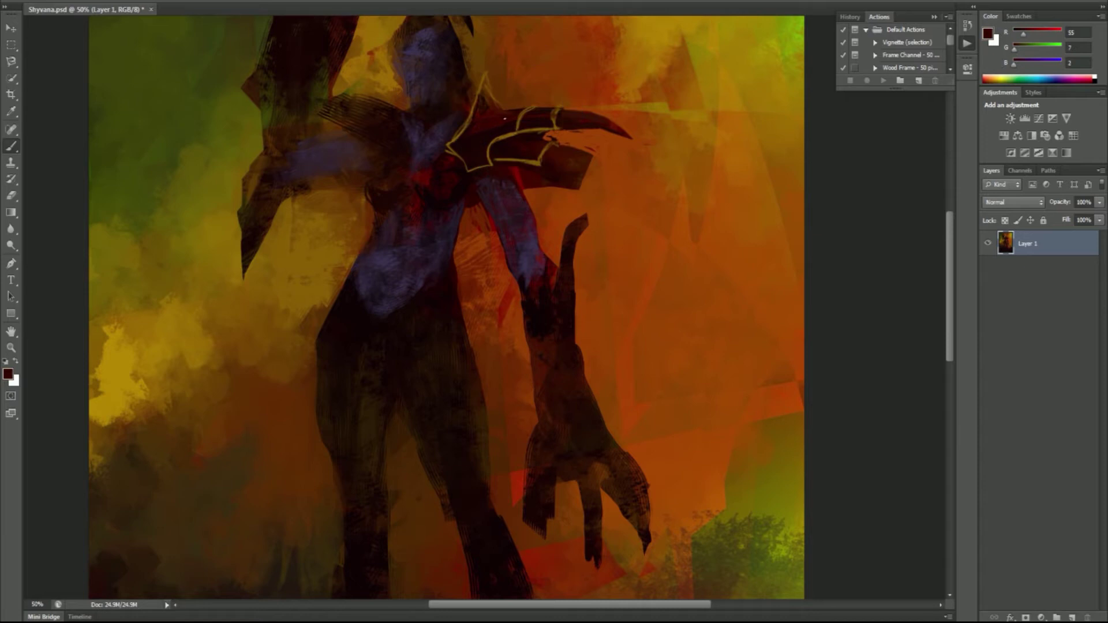
- Reshape the lower shoulder spike into a curved point with sampled dark red and paint background orange around its edge
alt+click(507, 154)
drag(542, 164, 584, 180)
alt+click(571, 119)
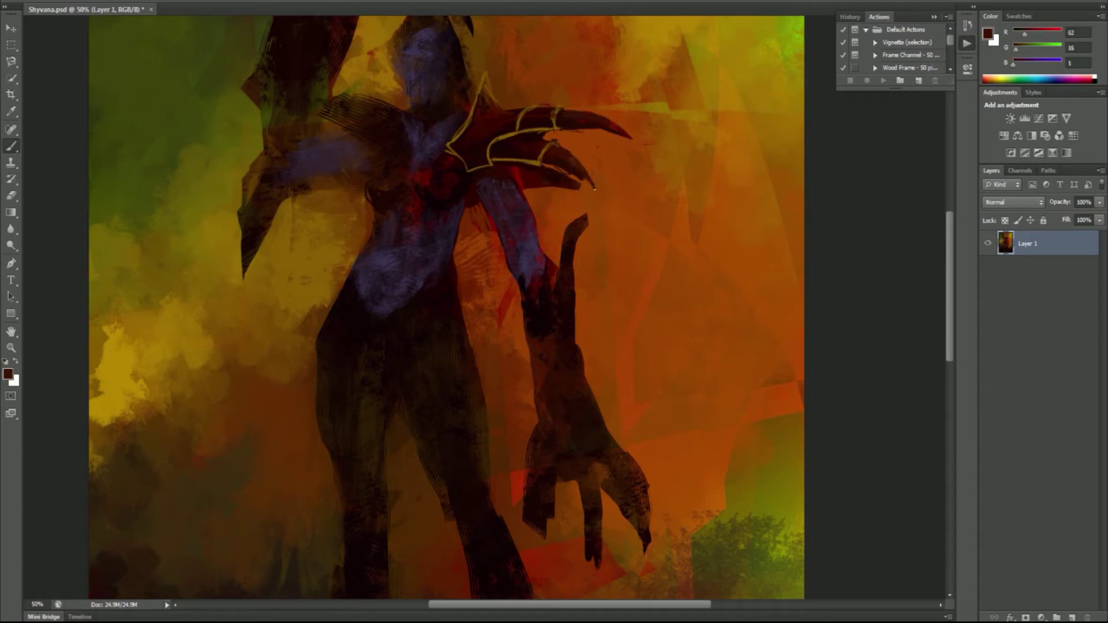
alt+click(543, 188)
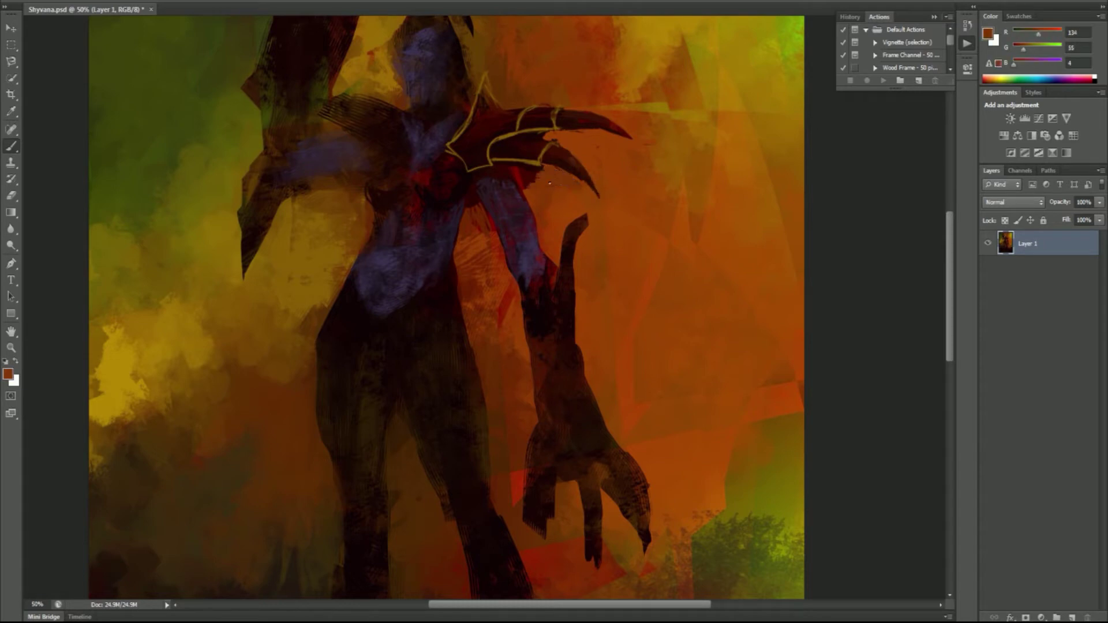
- Save the painting and add gold trim to the collar and the shoulder armour beside the raised arm
drag(433, 32, 497, 192)
key(ctrl+s)
alt+click(284, 71)
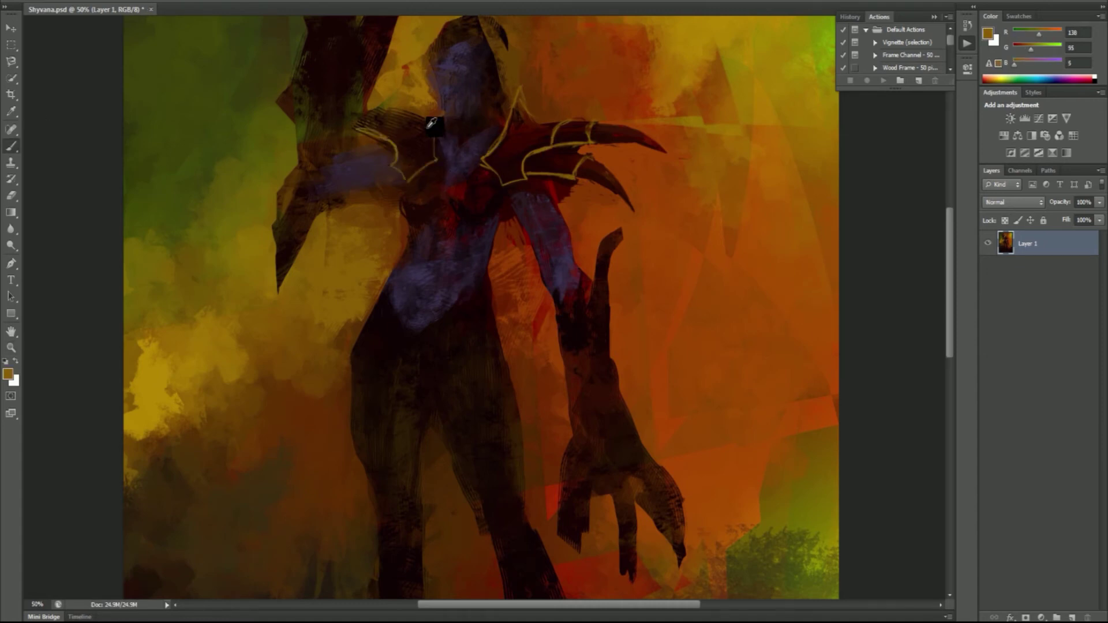
alt+click(379, 96)
- Paint a third, smaller dark spike beneath the shoulder armour and sample the background orange for its edge
alt+click(564, 394)
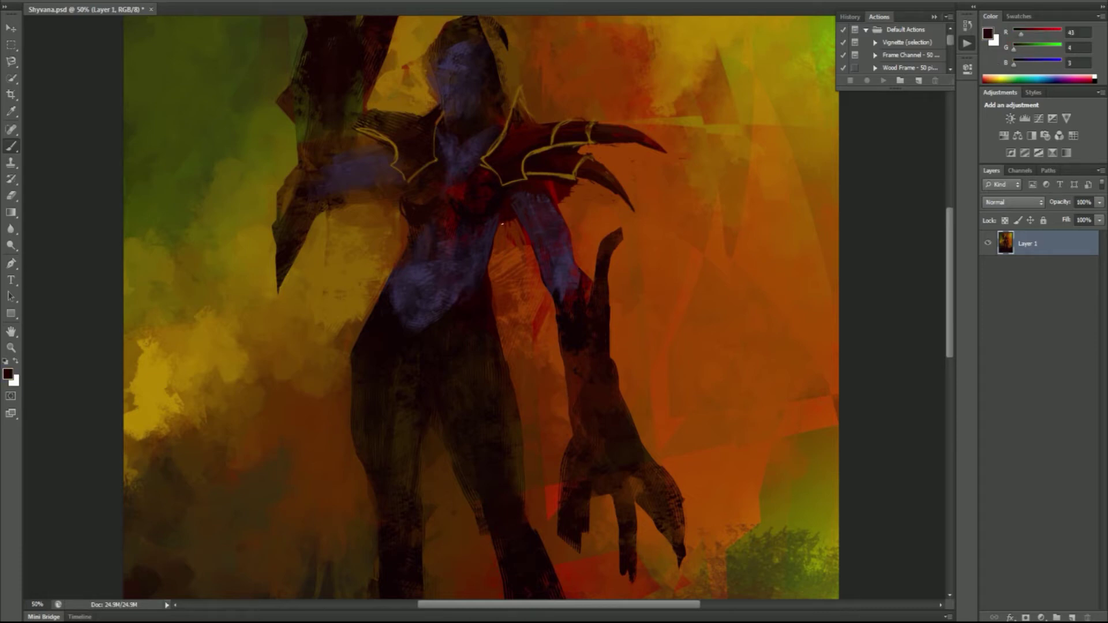
alt+click(603, 212)
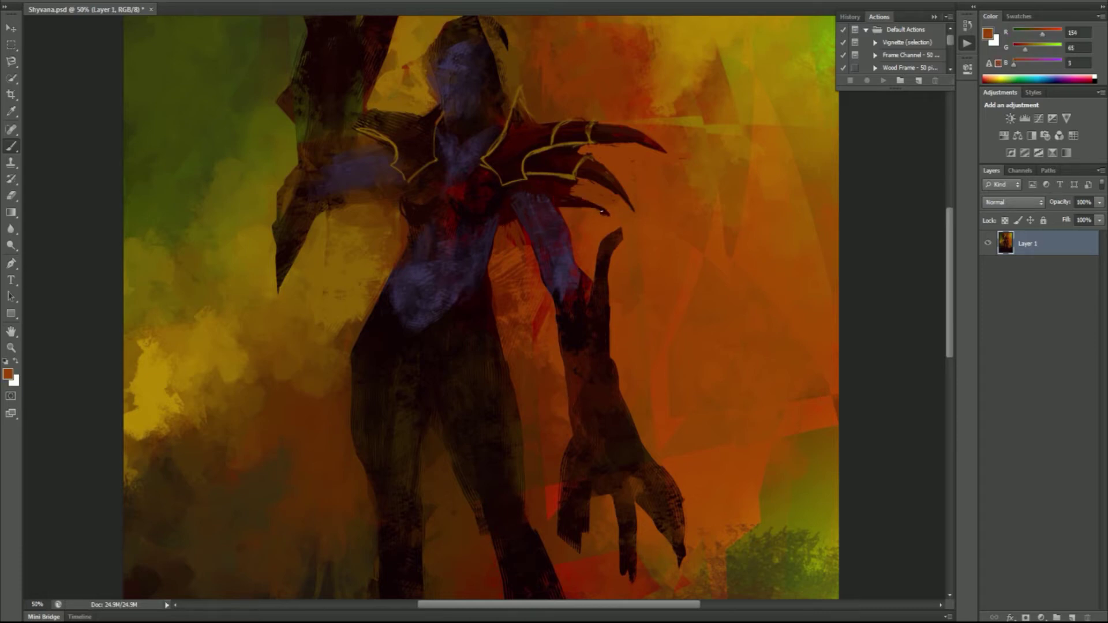
- Add a new layer above the painting and apply a gradient over the figure on it
click(19, 352)
key(ctrl+minus)
key(ctrl+minus)
key(ctrl+minus)
click(747, 209)
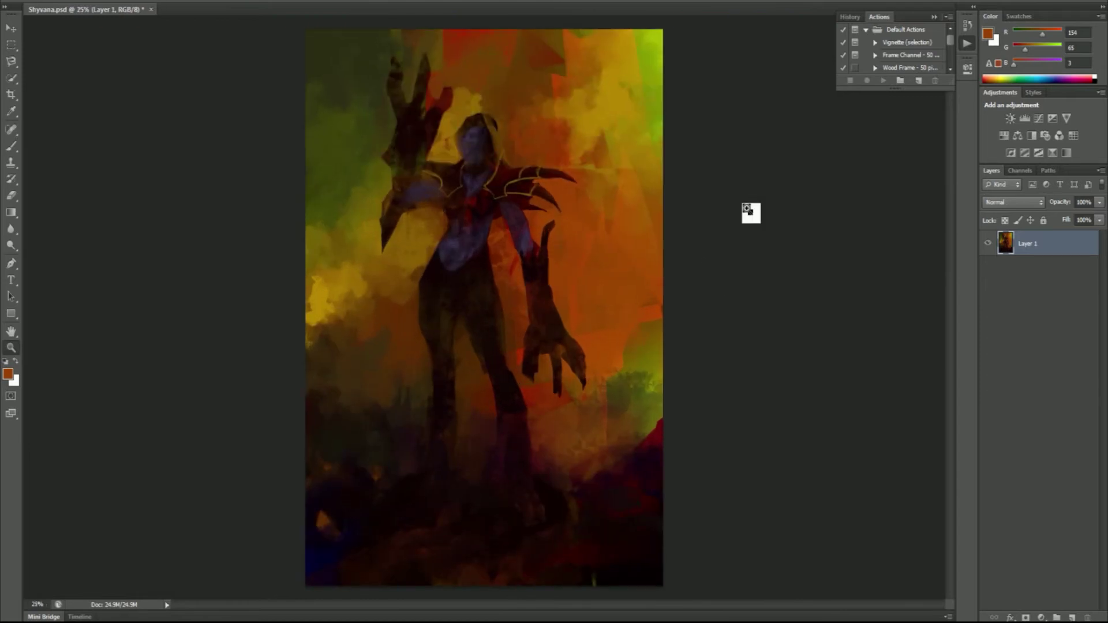
key(ctrl+h)
click(1072, 616)
key(g)
drag(479, 502, 477, 229)
- Set the new layer to Overlay at 20% opacity and merge it into the painting
click(1032, 203)
click(992, 368)
drag(1059, 202, 1041, 207)
key(ctrl+d)
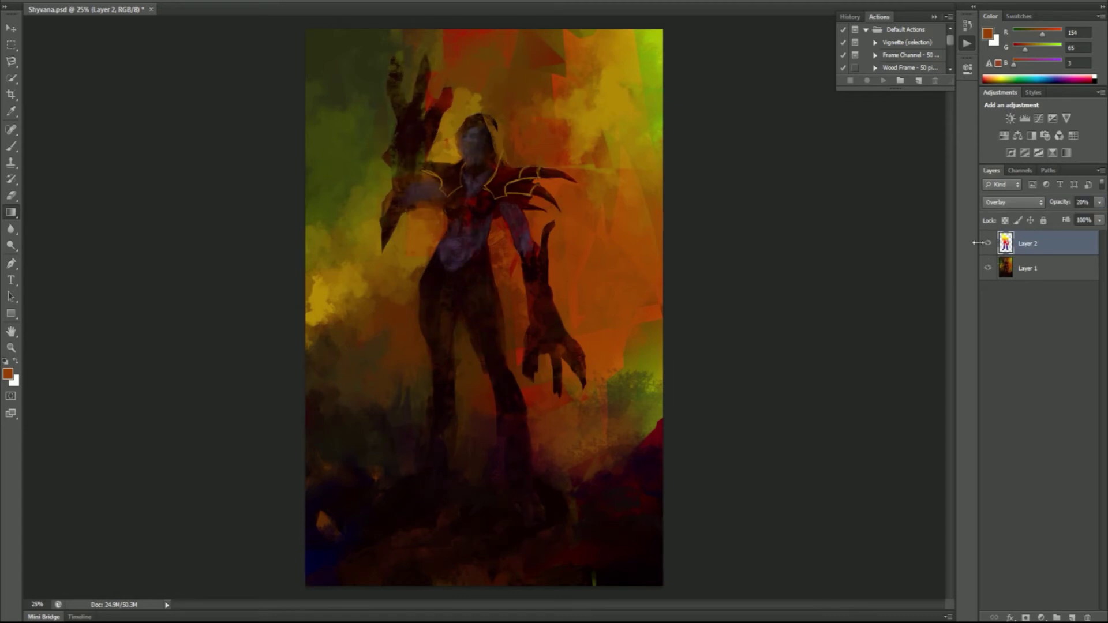
drag(1005, 244, 911, 243)
- Draw gold trim along the waist opening and curling gold ornaments on both hips and thighs
key(z)
key(ctrl+plus)
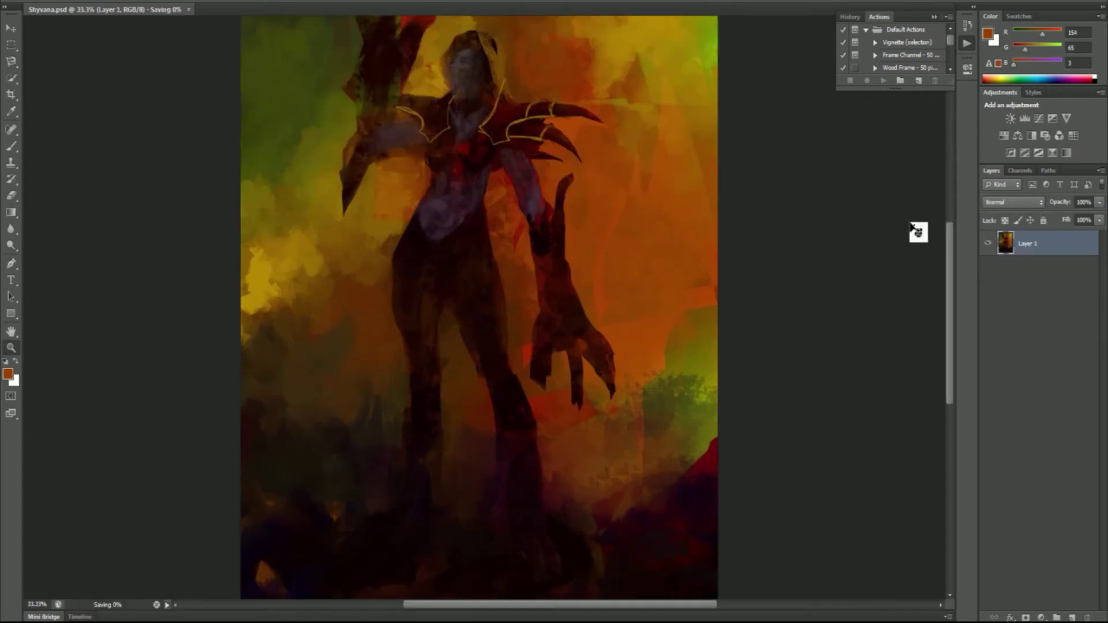
key(ctrl+plus)
key(b)
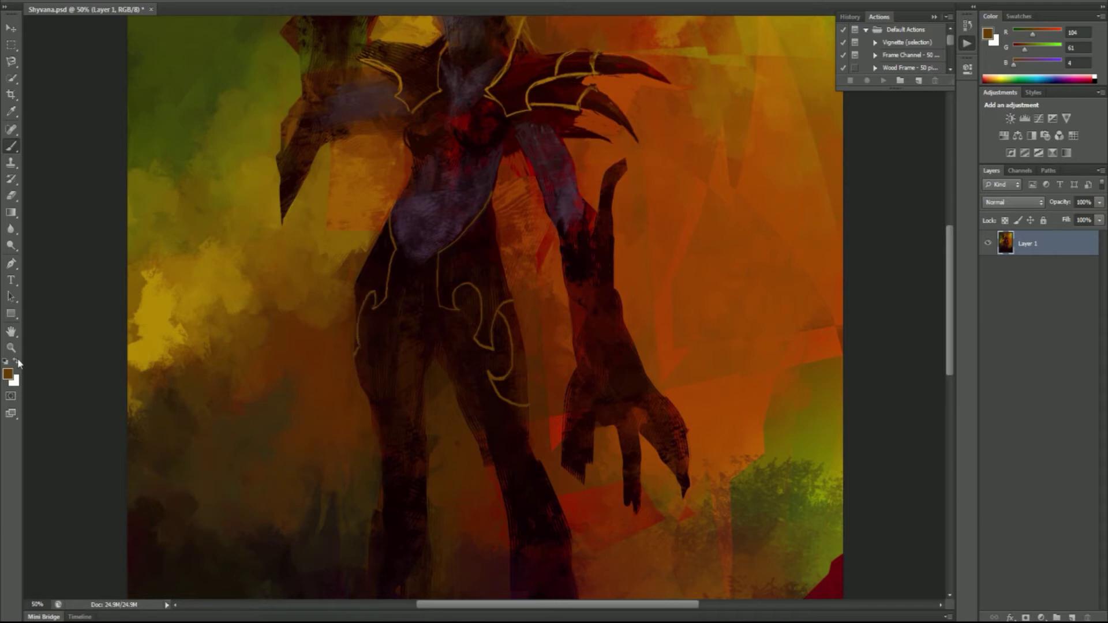
- Shade the abdomen and its lower edge with sampled dark and muted purple tones
key(z)
scroll(480, 356, down, 3)
scroll(495, 194, up, 2)
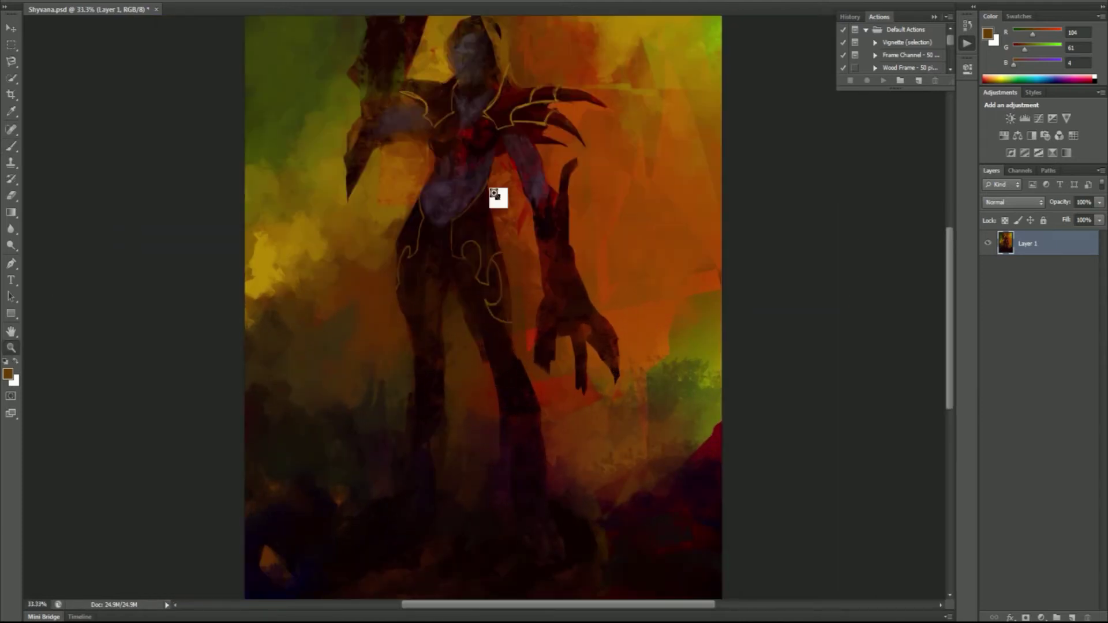
scroll(494, 195, up, 1)
key(b)
alt+click(400, 177)
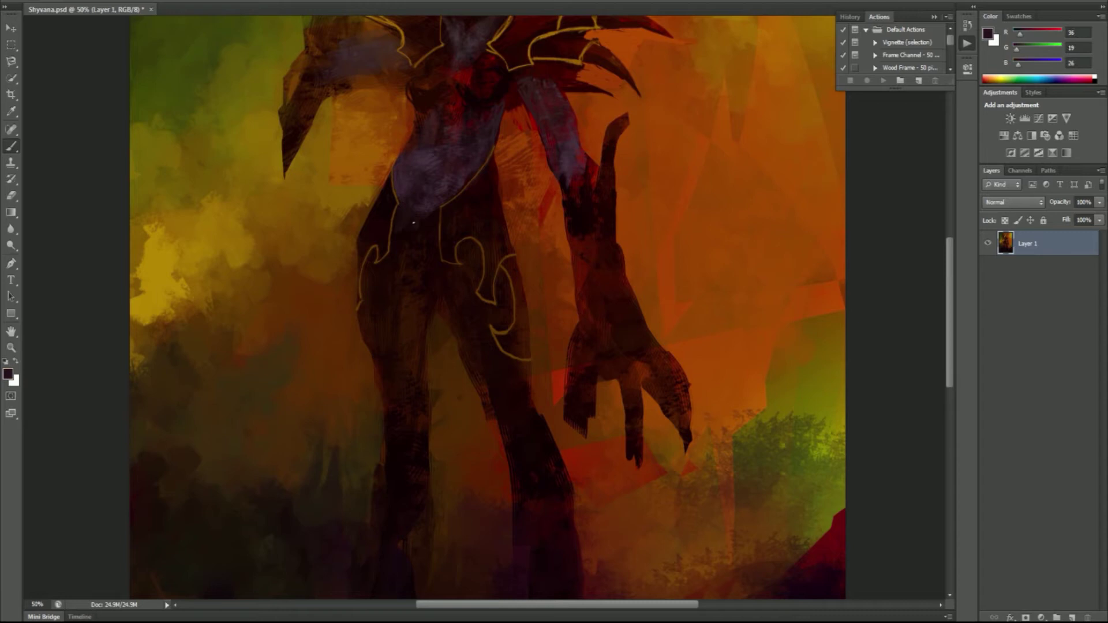
alt+click(404, 154)
alt+click(452, 114)
alt+click(458, 121)
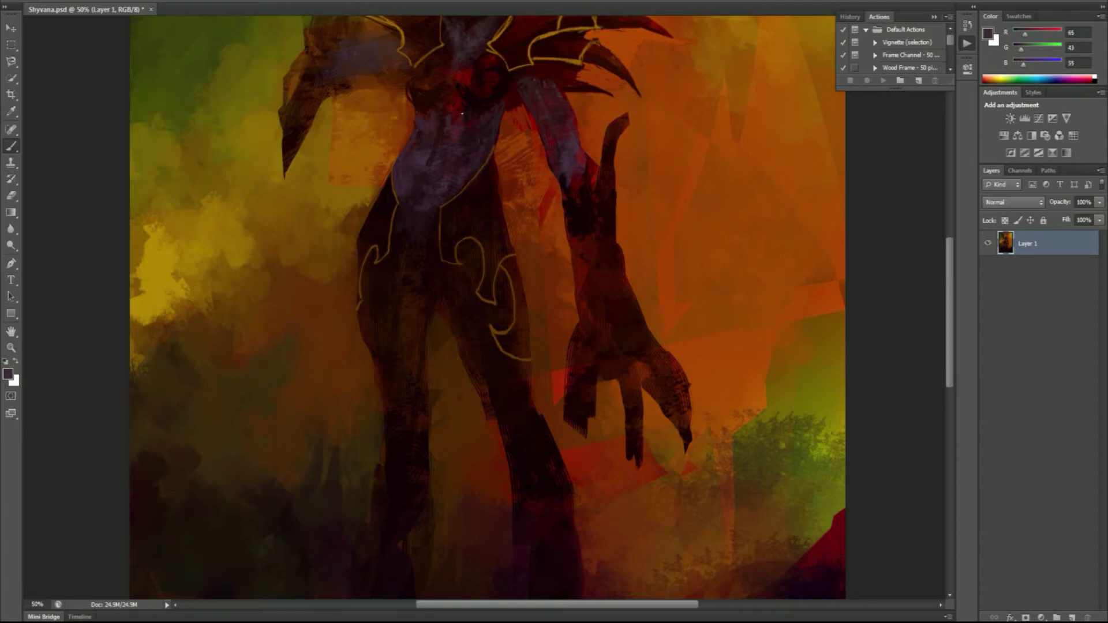
alt+click(455, 107)
- Shade both upper arms with sampled tones, touch up the background beside the lowered arm with red-orange, and save
scroll(525, 156, up, 3)
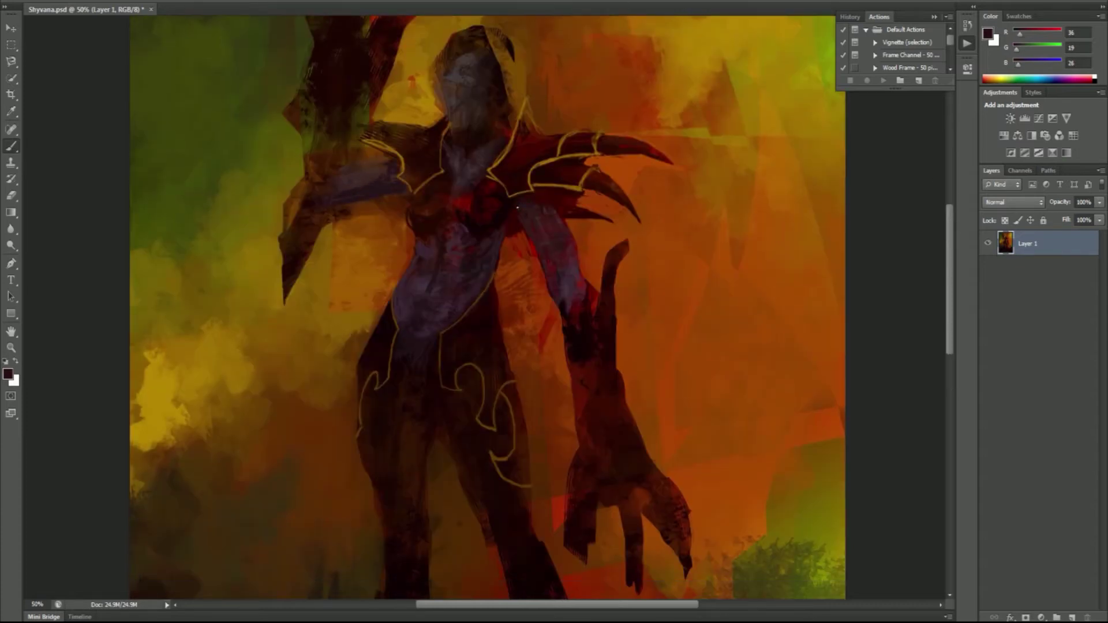
alt+click(541, 194)
alt+click(534, 252)
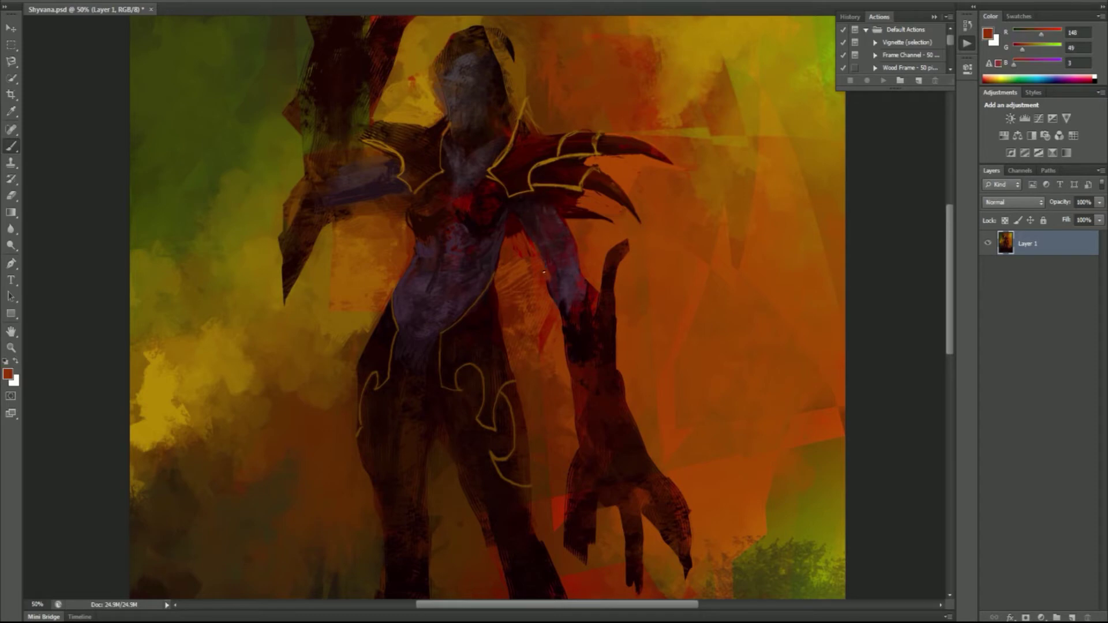
key(ctrl+s)
- Add dark bluish shading to the thighs and refine the edges of the lower legs with sampled browns and dark reds
scroll(488, 306, down, 3)
alt+click(519, 404)
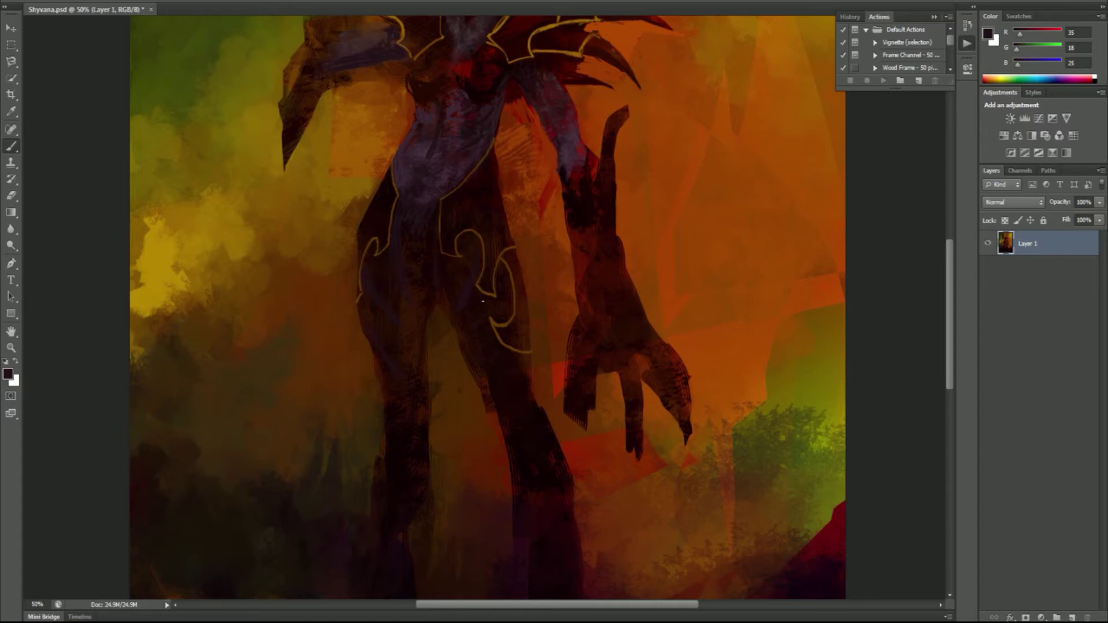
scroll(497, 348, down, 3)
alt+click(375, 350)
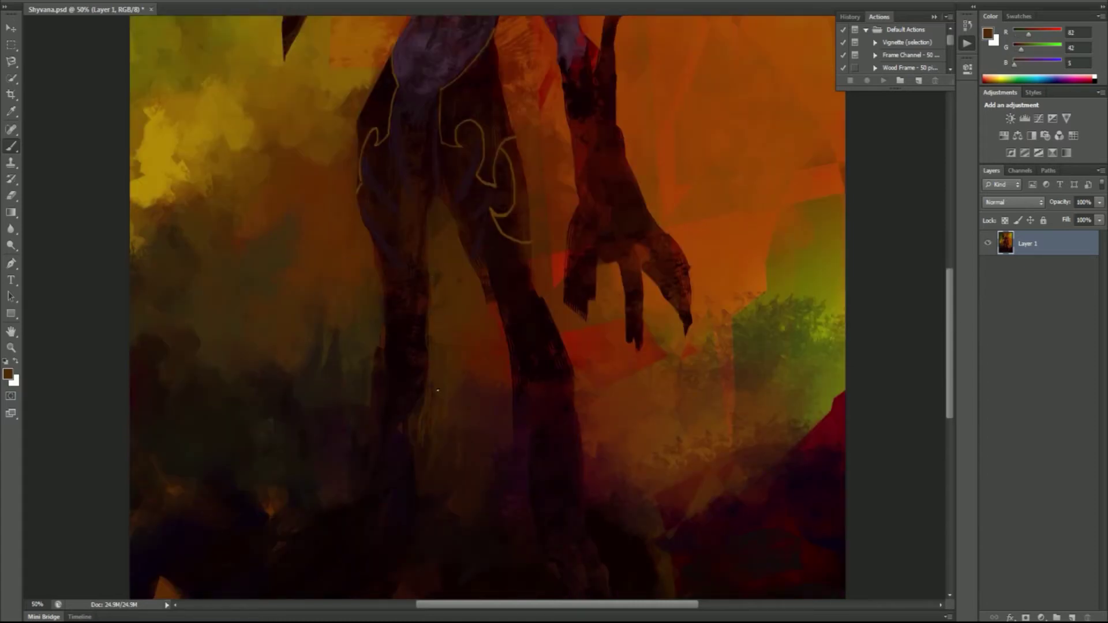
alt+click(376, 349)
alt+click(399, 415)
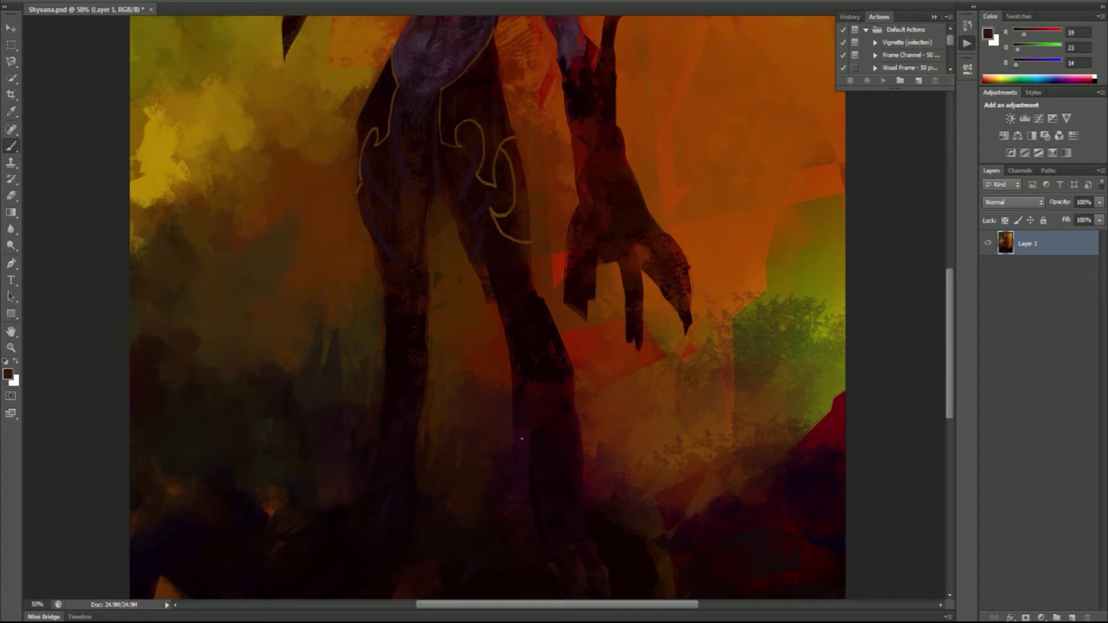
alt+click(533, 246)
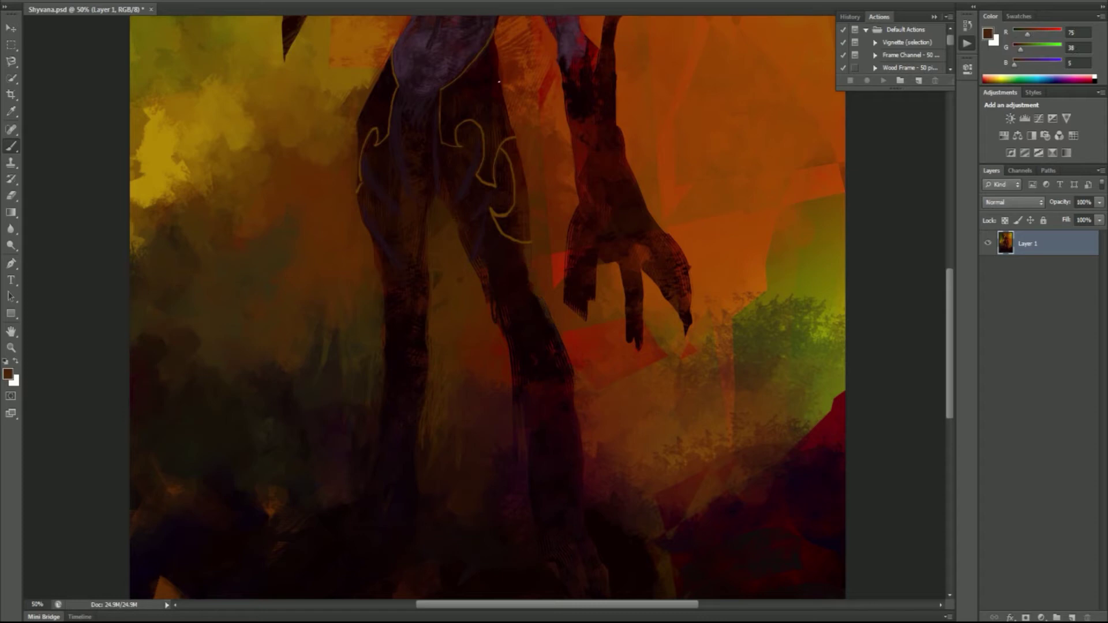
- Brighten the background around the figure with a large textured brush in sampled olive-yellow, using a different brush blend mode
key(ctrl+minus)
key(ctrl+minus)
key(ctrl+minus)
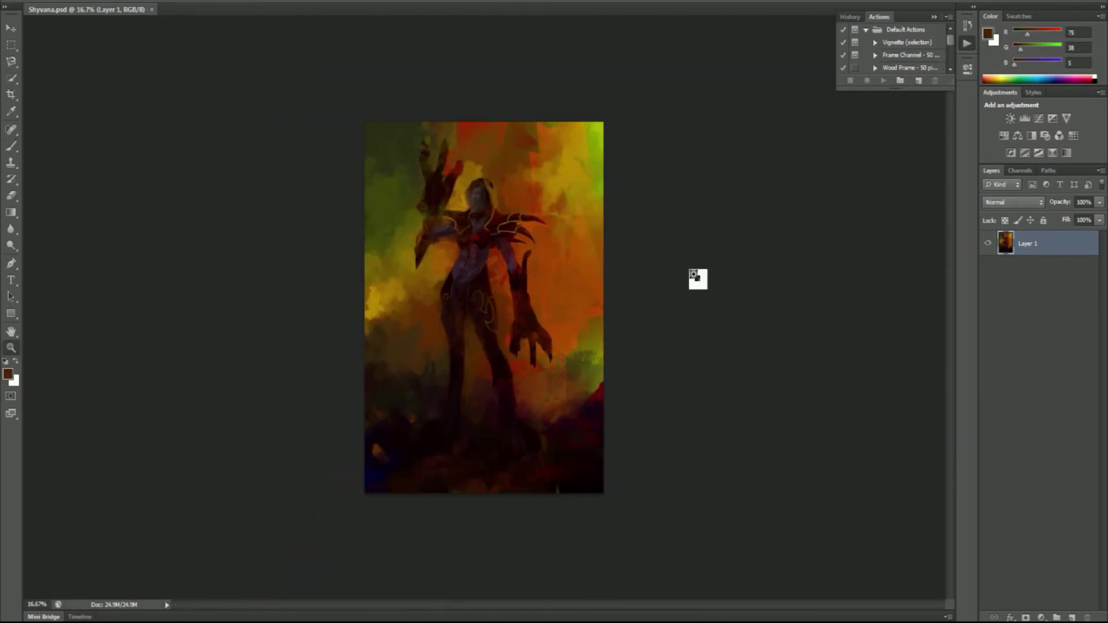
click(11, 146)
right_click(29, 144)
scroll(132, 144, down, 5)
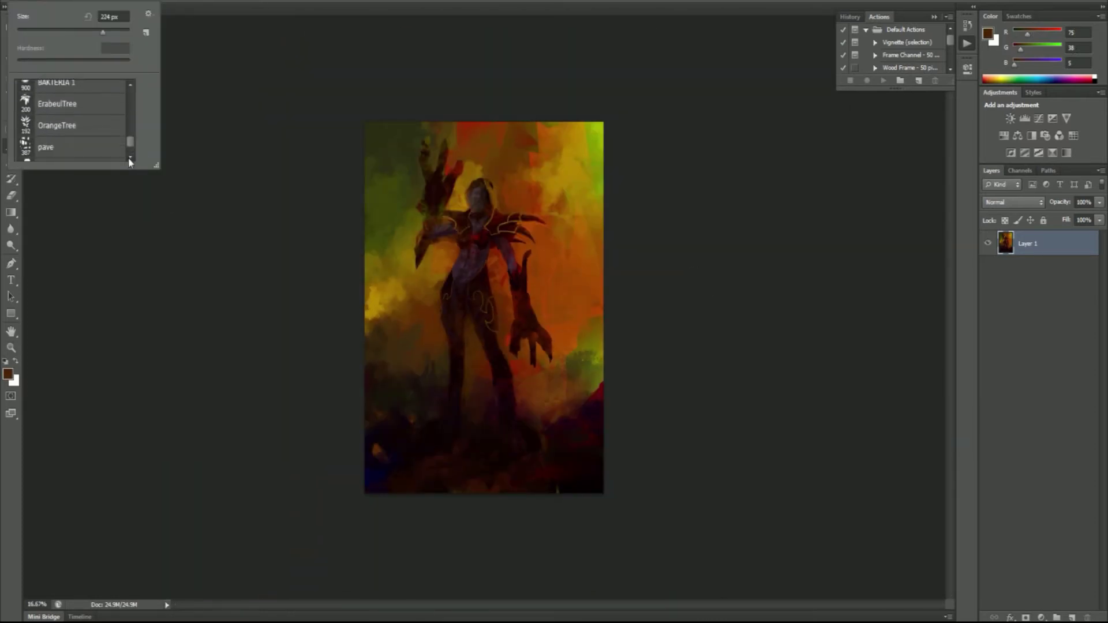
scroll(87, 133, down, 6)
double_click(115, 147)
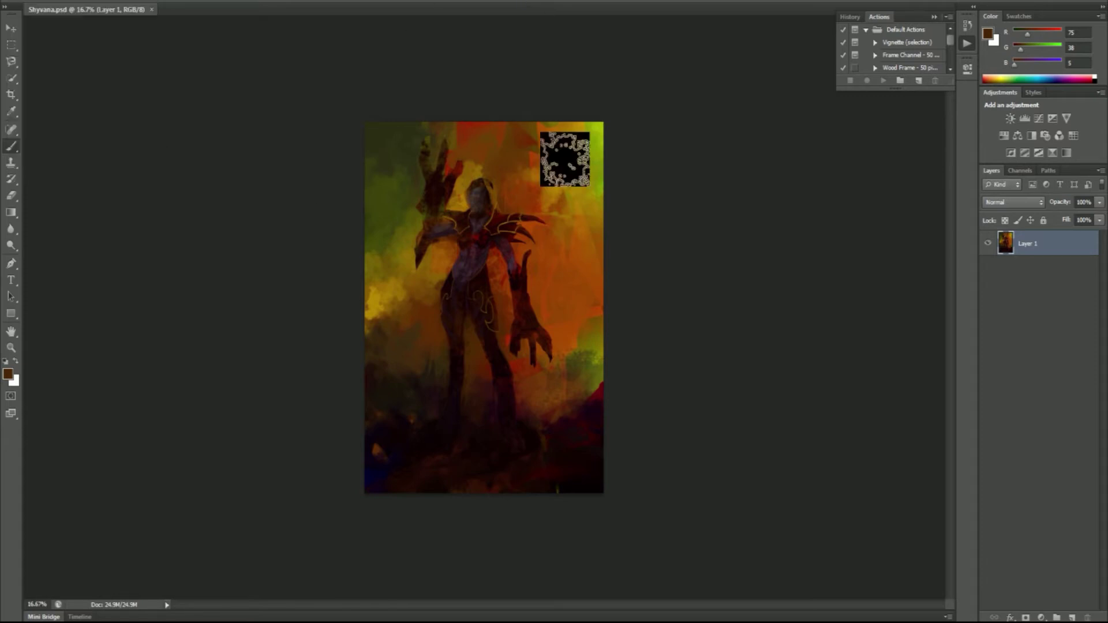
alt+click(413, 202)
shift+right_click(107, 138)
click(149, 136)
drag(482, 123, 535, 260)
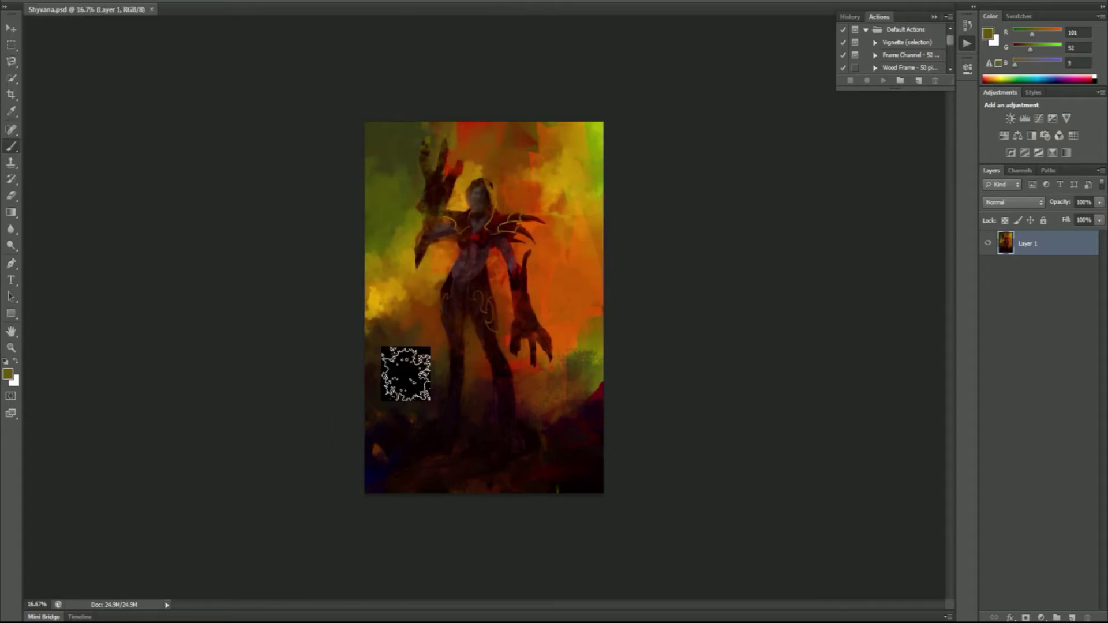
click(850, 16)
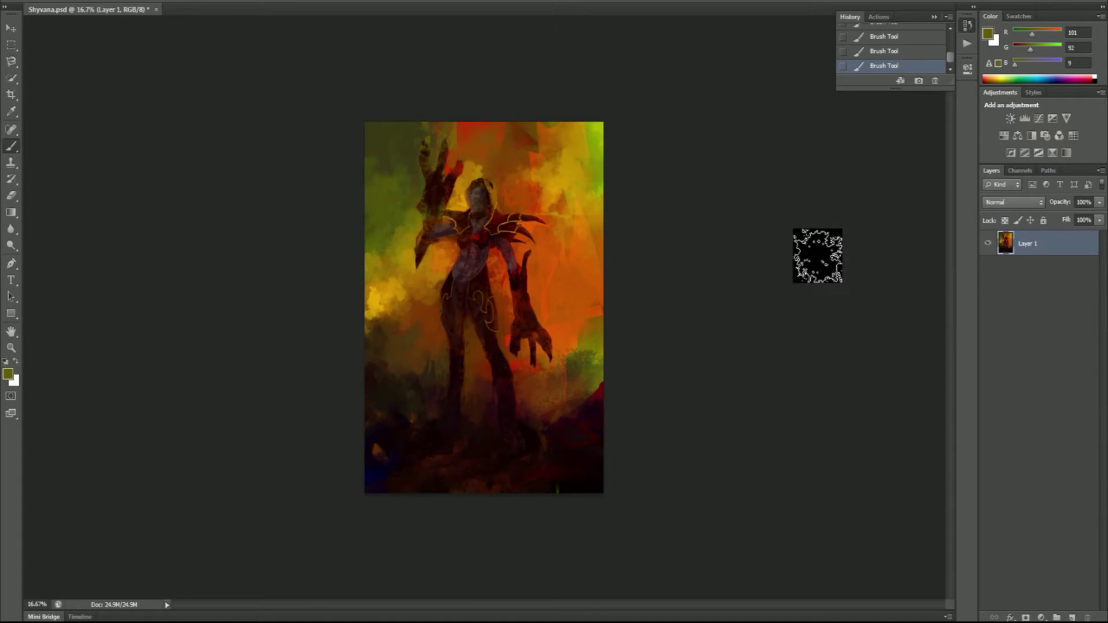
- Switch to another brush preset and repaint the lowered forearm and its elbow spike with sampled dark red and orange
key(z)
click(492, 256)
click(491, 257)
key(b)
shift+right_click(138, 9)
right_click(138, 8)
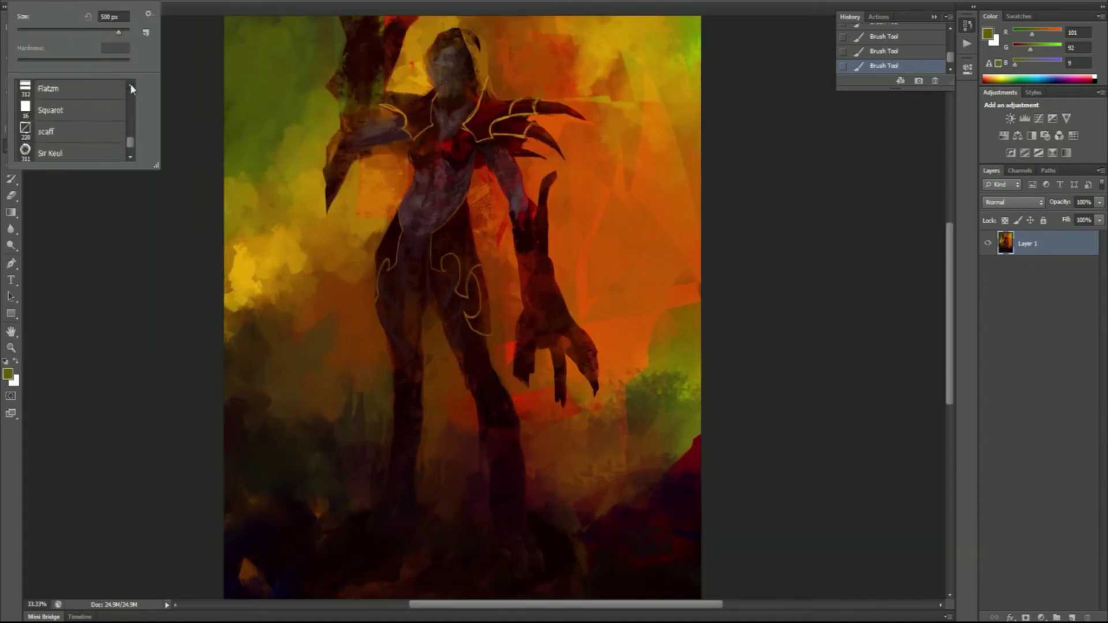
click(69, 145)
alt+click(519, 271)
mouse_move(519, 248)
mouse_down()
mouse_move(517, 314)
mouse_move(531, 315)
mouse_up()
drag(545, 266, 549, 271)
alt+click(546, 267)
mouse_move(548, 219)
mouse_down()
mouse_move(556, 167)
mouse_move(557, 280)
mouse_up()
alt+click(529, 312)
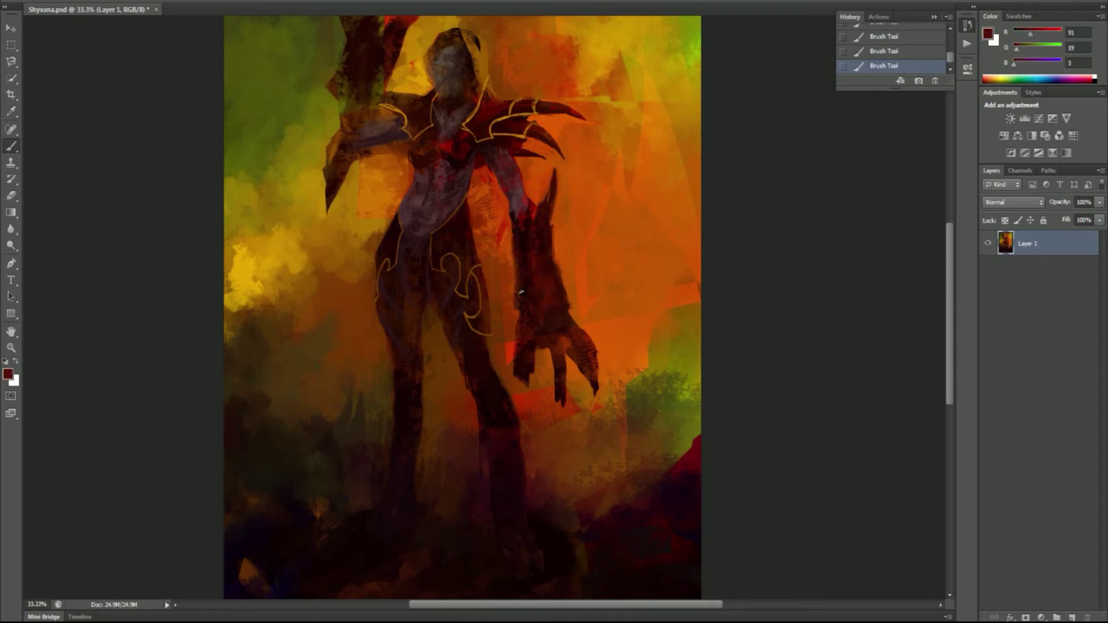
- Draw gold trim across the lowered gauntlet at the wrist, mid-forearm and elbow
drag(950, 256, 951, 226)
key(ctrl+plus)
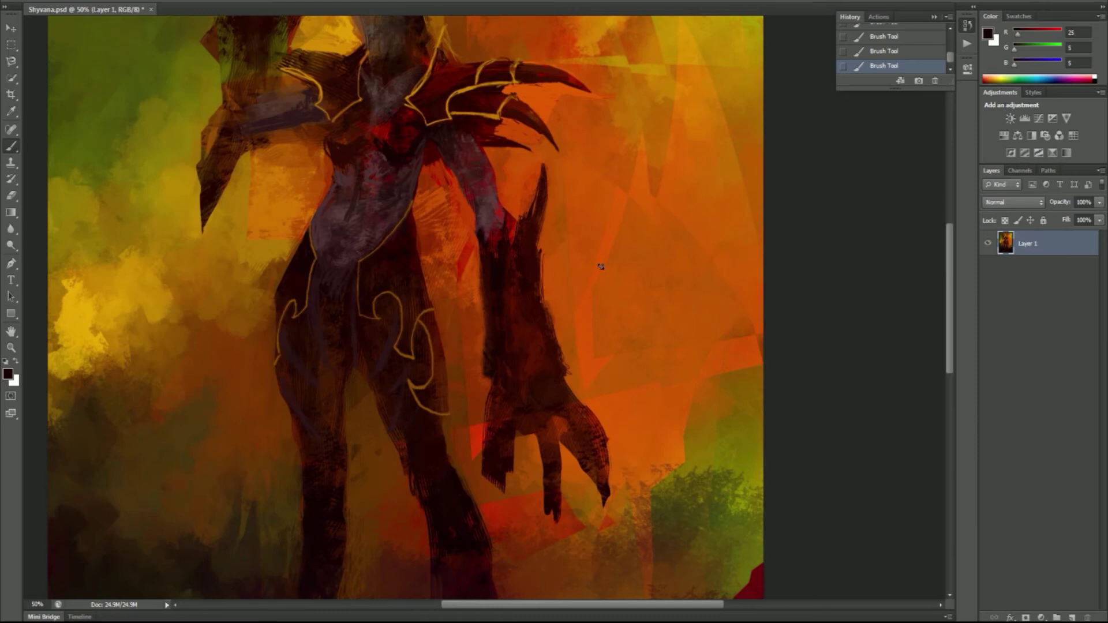
alt+click(437, 62)
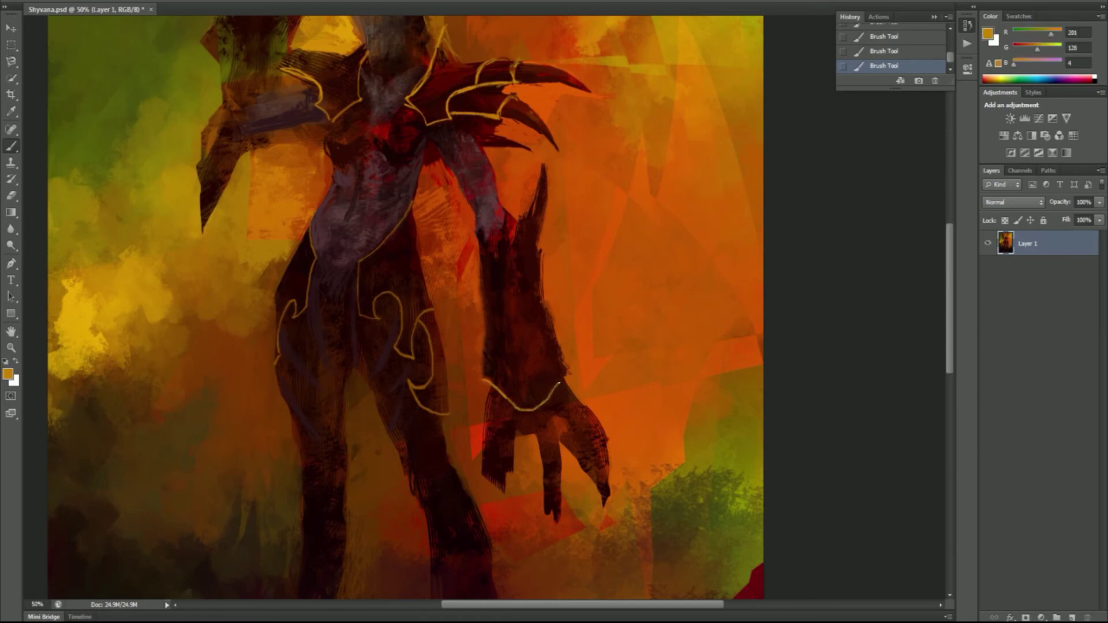
drag(483, 320, 547, 306)
drag(521, 217, 542, 254)
drag(509, 218, 478, 254)
- Reshape the lowered hand's claw nearest the leg into a curved point with sampled background and dark red colours
alt+click(524, 427)
alt+click(508, 456)
drag(499, 438, 505, 490)
alt+click(502, 409)
mouse_move(502, 410)
mouse_down()
mouse_move(473, 434)
mouse_move(466, 491)
mouse_up()
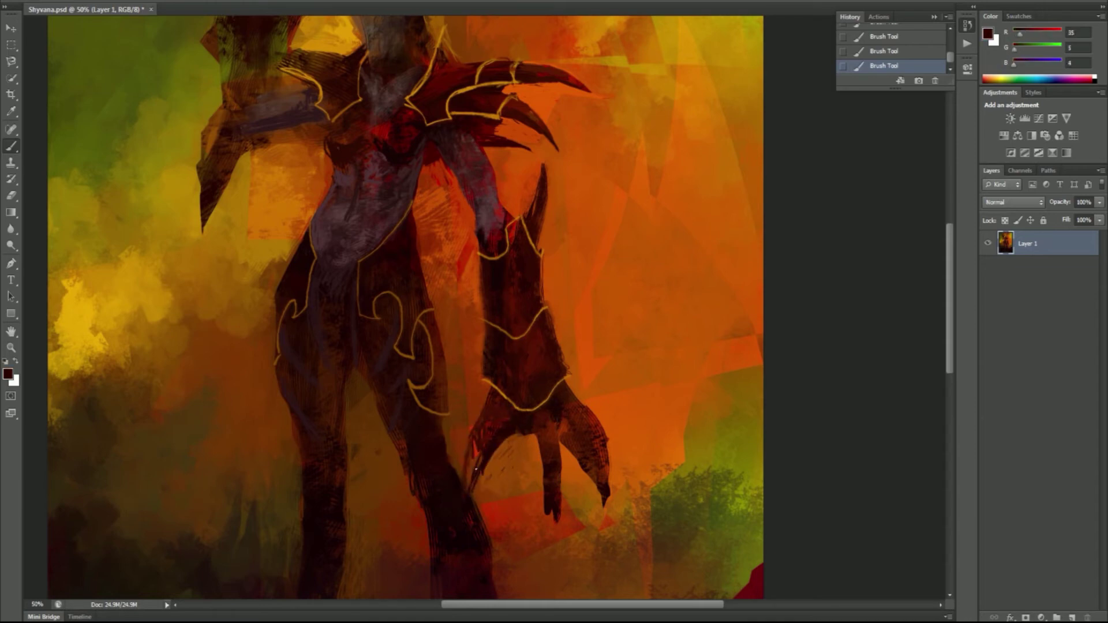
- Lengthen the lowered hand's middle claw and refine the outer claw with sampled dark reds and browns
alt+click(548, 491)
mouse_move(551, 514)
mouse_down()
mouse_move(551, 535)
mouse_move(533, 448)
mouse_move(540, 476)
mouse_up()
mouse_move(563, 420)
mouse_down()
mouse_move(603, 484)
mouse_move(580, 463)
mouse_up()
alt+click(577, 462)
drag(578, 456, 595, 484)
alt+click(605, 479)
alt+click(480, 424)
alt+click(537, 436)
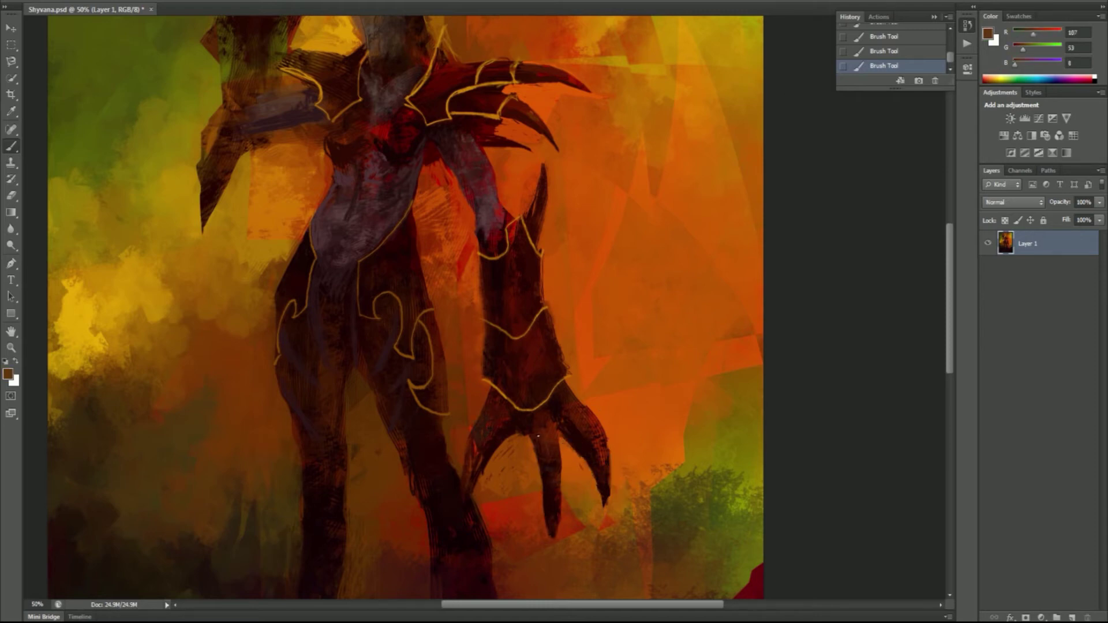
- Sample gold from the trim and outline an oval knee plate on the leg beside the lowered hand
key(h)
mouse_move(106, 310)
mouse_down()
mouse_move(772, 156)
mouse_move(552, 345)
mouse_up()
scroll(520, 288, up, 3)
alt+click(439, 346)
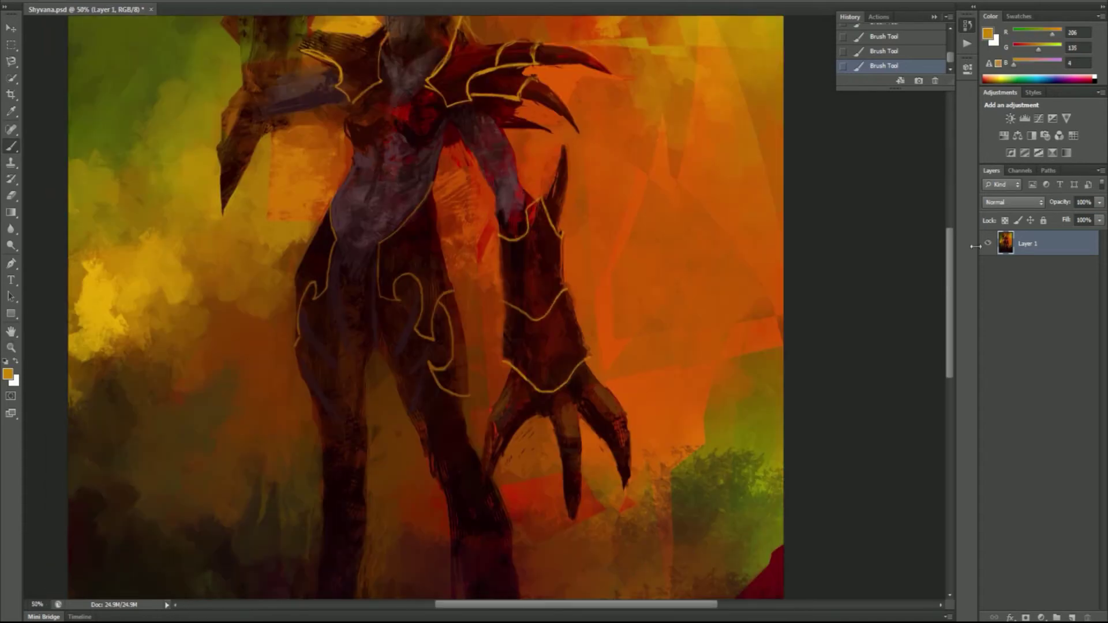
scroll(461, 289, down, 5)
drag(433, 284, 462, 316)
drag(434, 234, 476, 272)
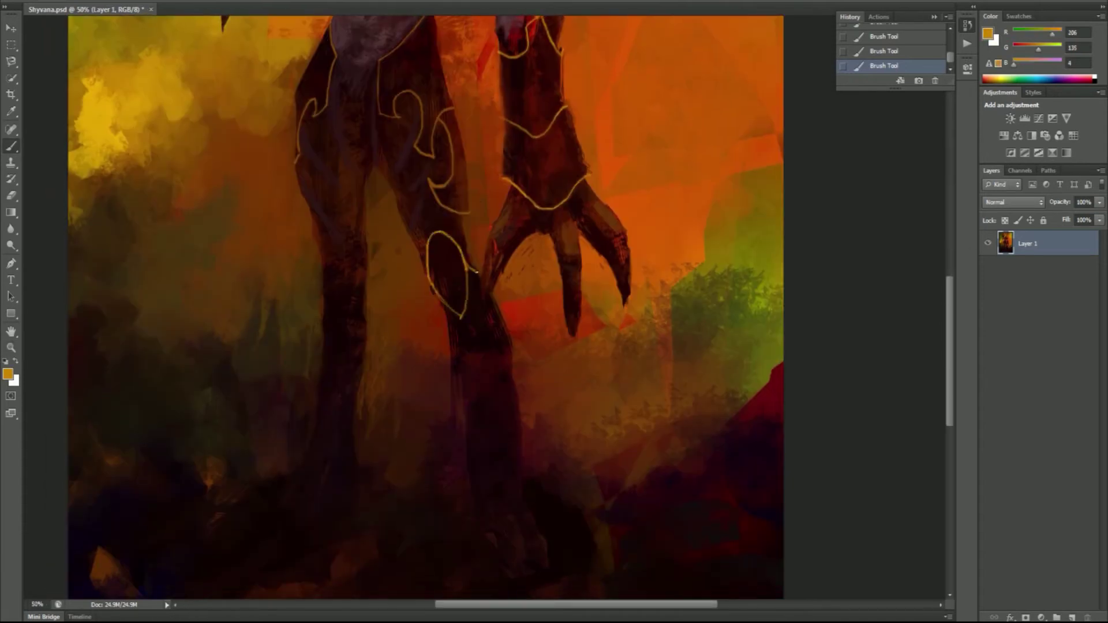
- Draw gold V-shaped bands down the same leg's shin and pointed bands across its foot
mouse_move(453, 345)
mouse_down()
mouse_move(490, 376)
mouse_move(506, 328)
mouse_up()
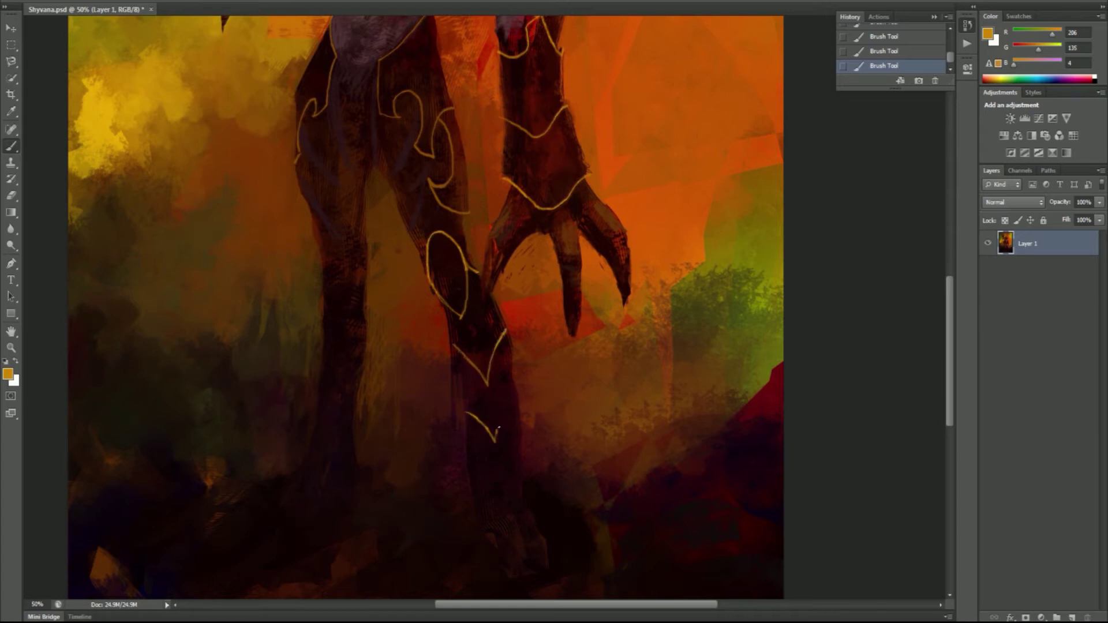
drag(494, 542, 542, 533)
mouse_move(512, 574)
mouse_down()
mouse_move(520, 542)
mouse_move(552, 555)
mouse_up()
- Darken and define the feet, shins and far leg of the figure with sampled near-black and dark brown-red tones
scroll(548, 554, down, 5)
alt+click(520, 367)
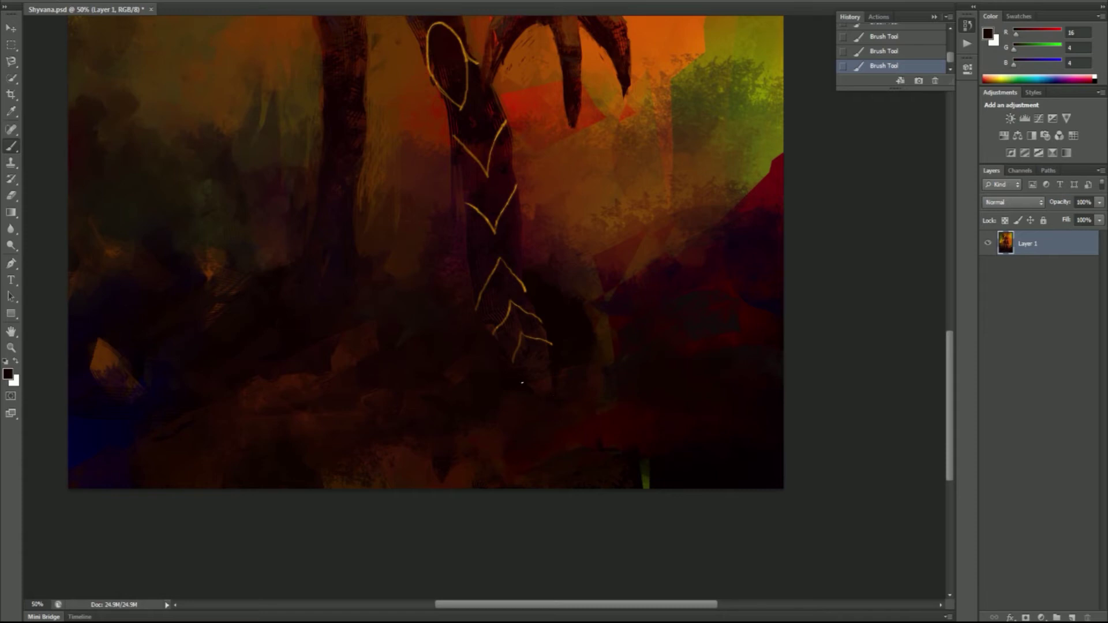
alt+click(464, 196)
drag(341, 146, 321, 303)
alt+click(300, 248)
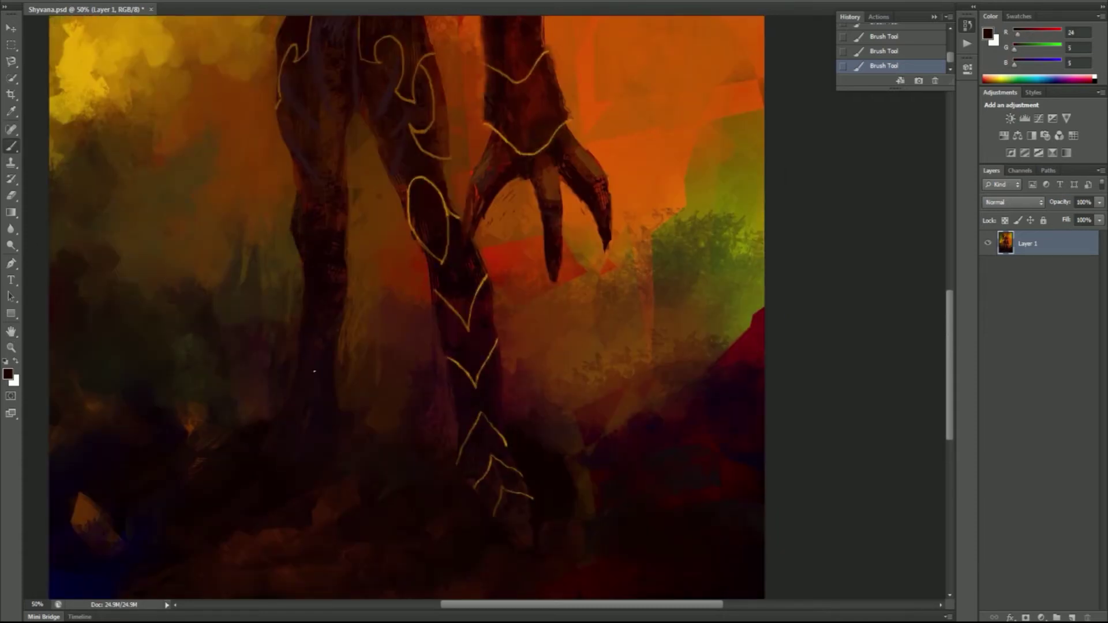
alt+click(297, 340)
scroll(280, 305, up, 5)
alt+click(444, 352)
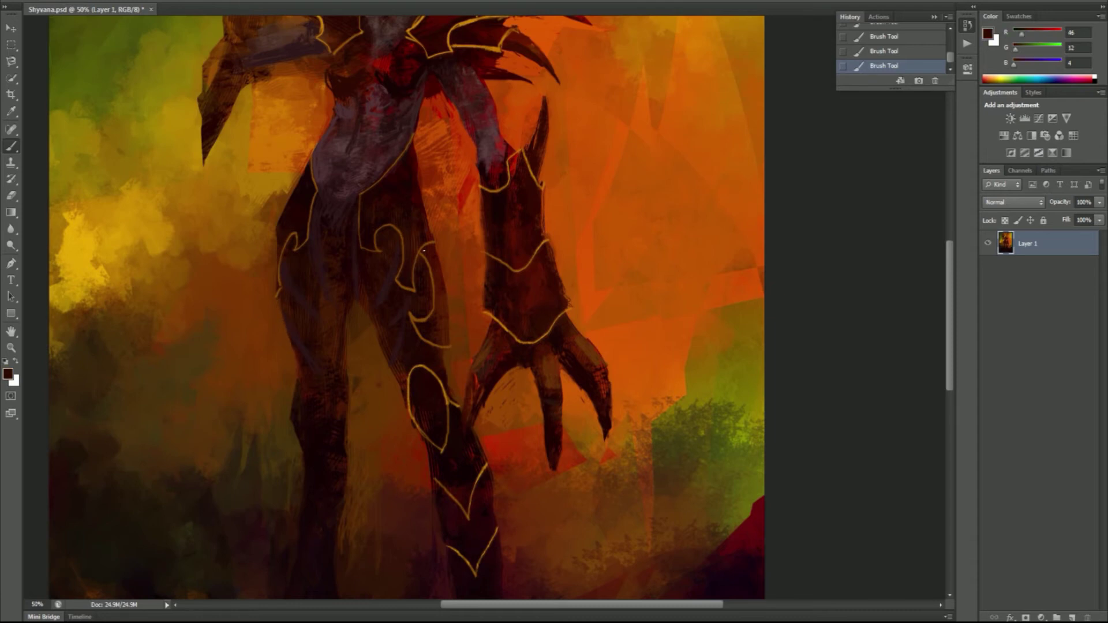
- Paint a muted grey-purple edge along the thigh beside the lowered hand and clean up both hip contours with sampled darks
alt+click(403, 165)
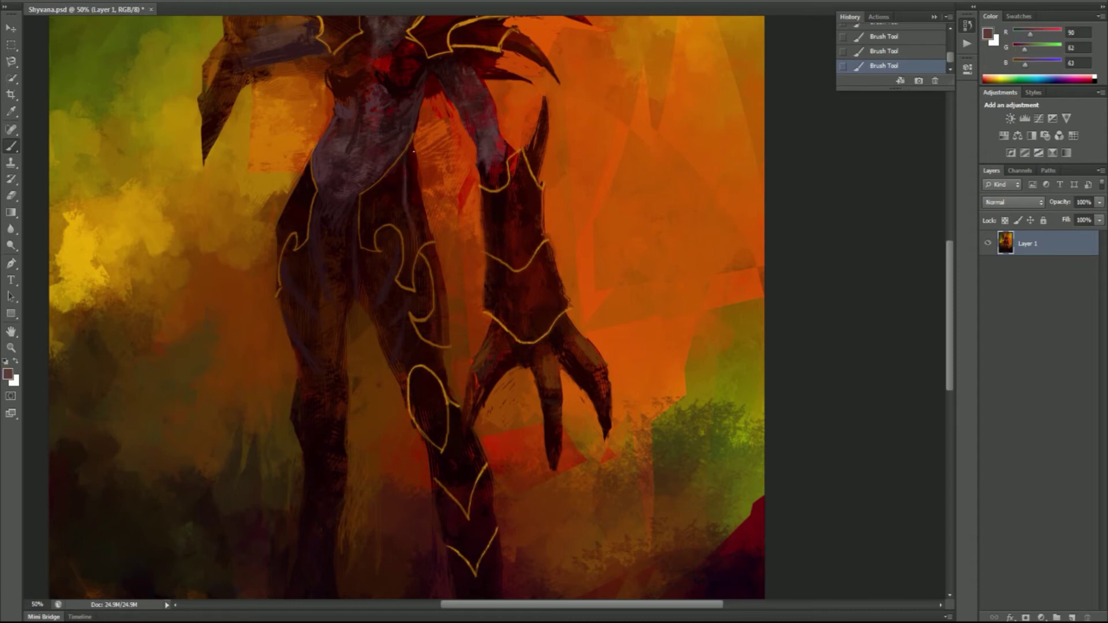
alt+click(435, 321)
alt+click(275, 243)
alt+click(287, 244)
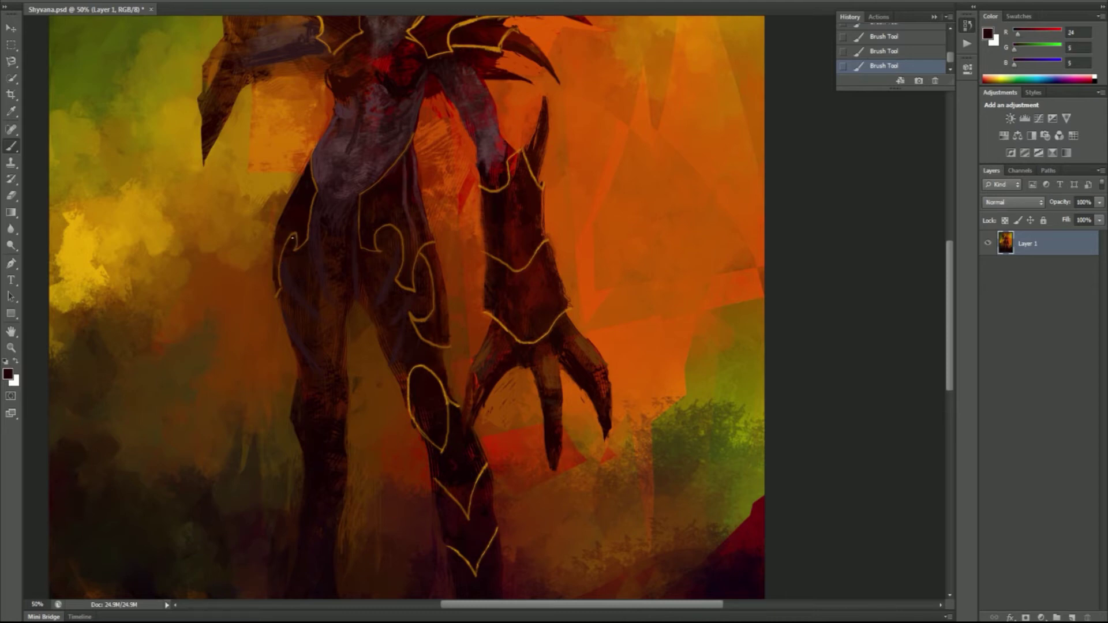
- Draw crossing gold knee lines and curved shin bands on the other leg with sampled gold, and save the painting
alt+click(402, 398)
drag(367, 352, 484, 413)
alt+click(534, 264)
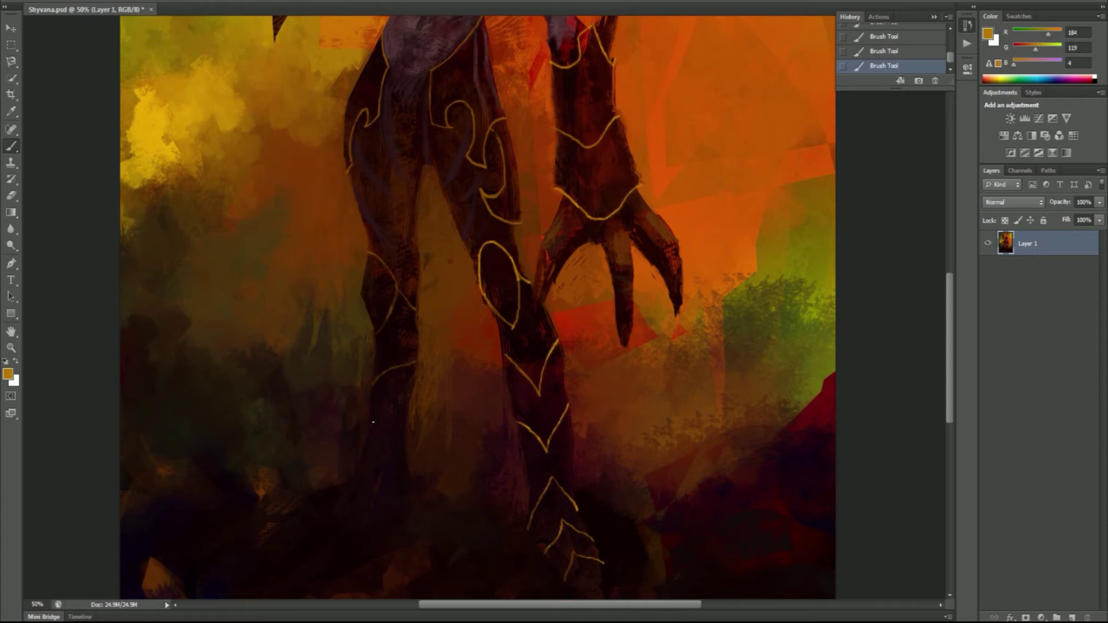
key(z)
alt+click(598, 266)
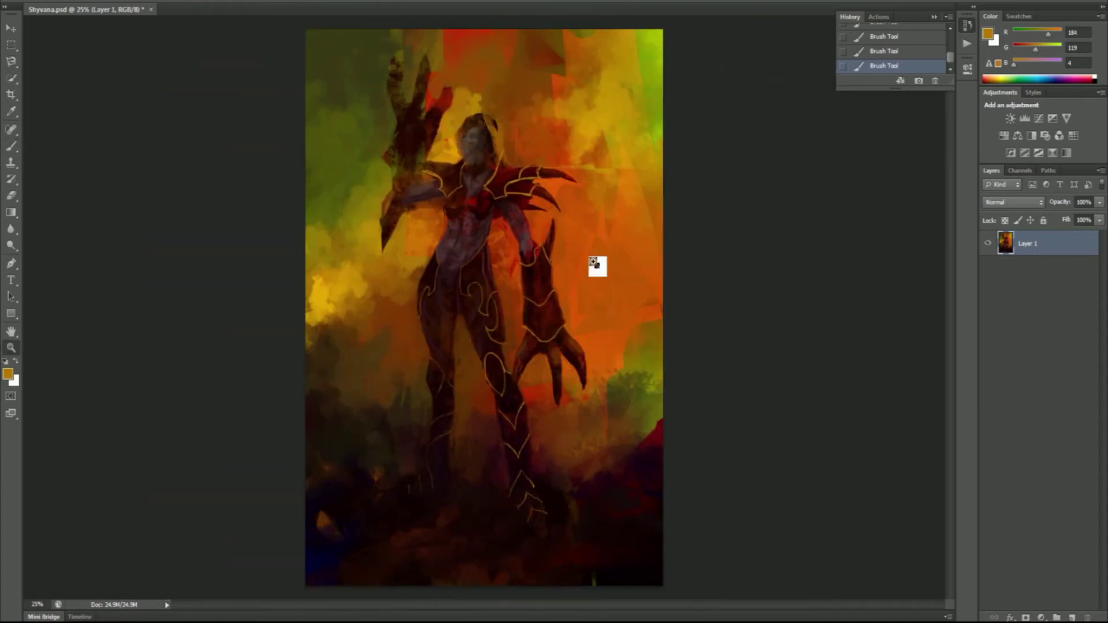
- Rework the raised arm's elbow spike into a longer, sharper downward point using sampled dark colours
click(441, 137)
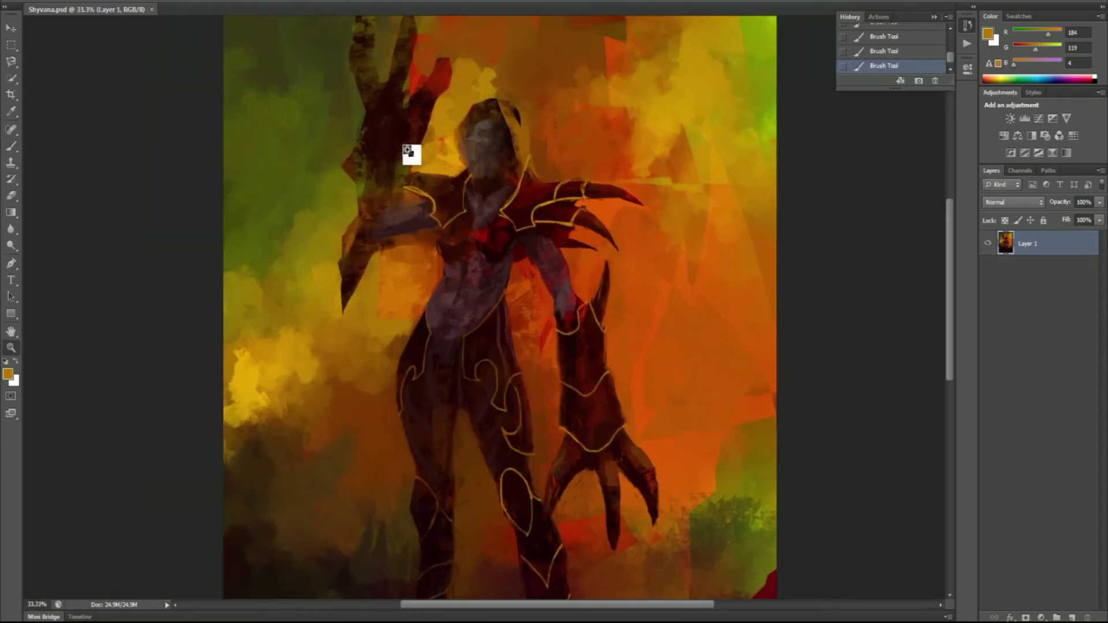
key(b)
alt+click(398, 213)
mouse_move(398, 213)
mouse_down()
mouse_move(358, 346)
mouse_move(346, 207)
mouse_move(427, 254)
mouse_move(348, 387)
mouse_move(326, 479)
mouse_up()
alt+click(363, 427)
drag(363, 427, 329, 485)
scroll(347, 404, down, 5)
drag(346, 242, 339, 268)
- Shade the chest and define its lower contours with sampled grey-brown and near-black tones
scroll(346, 288, up, 5)
alt+click(467, 370)
alt+click(465, 375)
alt+click(483, 383)
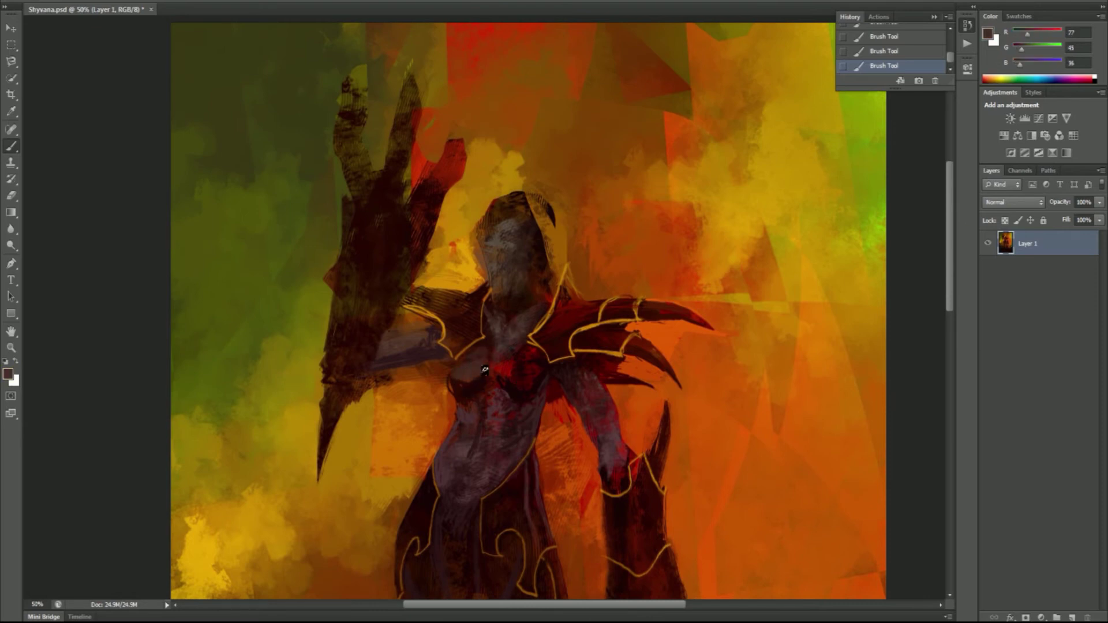
alt+click(504, 372)
scroll(502, 375, down, 1)
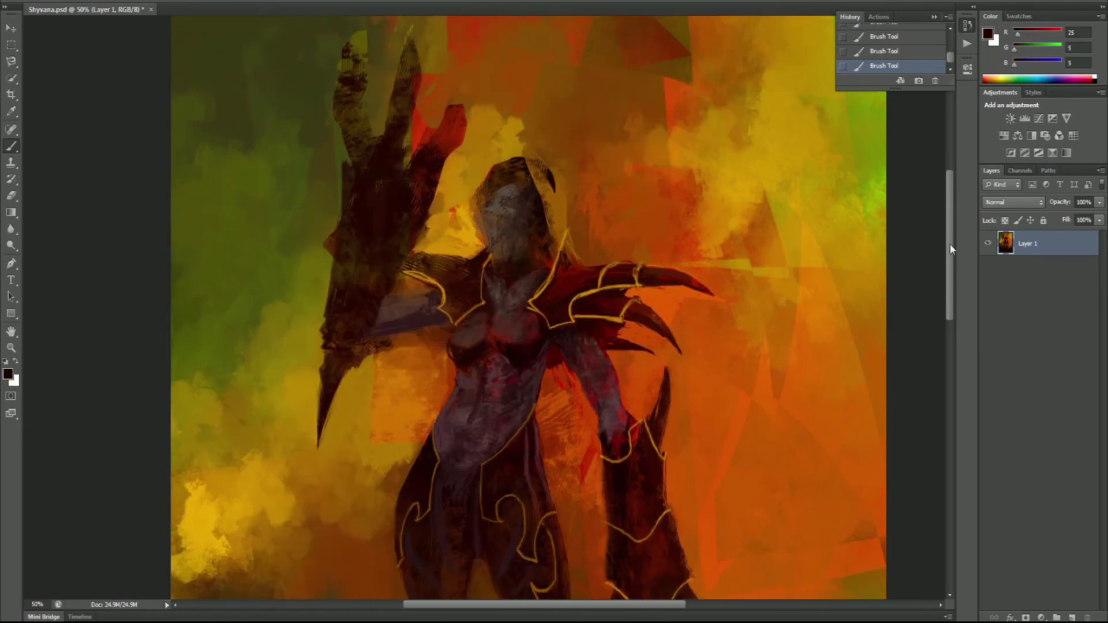
- Darken the raised upper arm beneath the gold shoulder trim with sampled dark reds
drag(380, 310, 384, 328)
alt+click(438, 299)
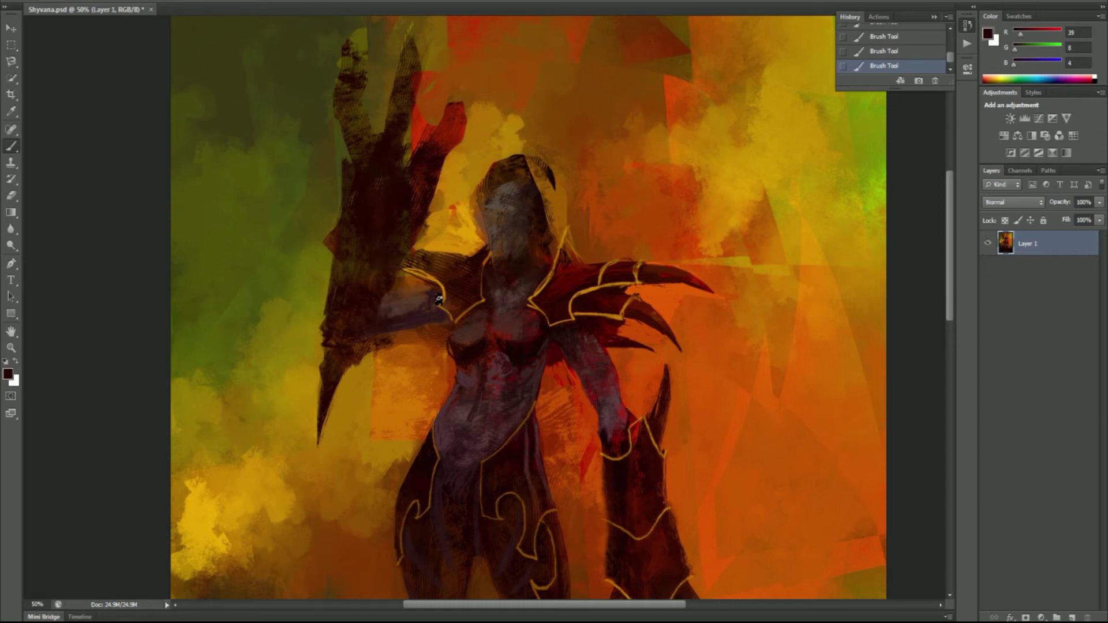
alt+click(398, 297)
mouse_move(411, 289)
mouse_down()
mouse_move(427, 282)
mouse_move(408, 277)
mouse_move(430, 291)
mouse_up()
key(z)
alt+click(606, 284)
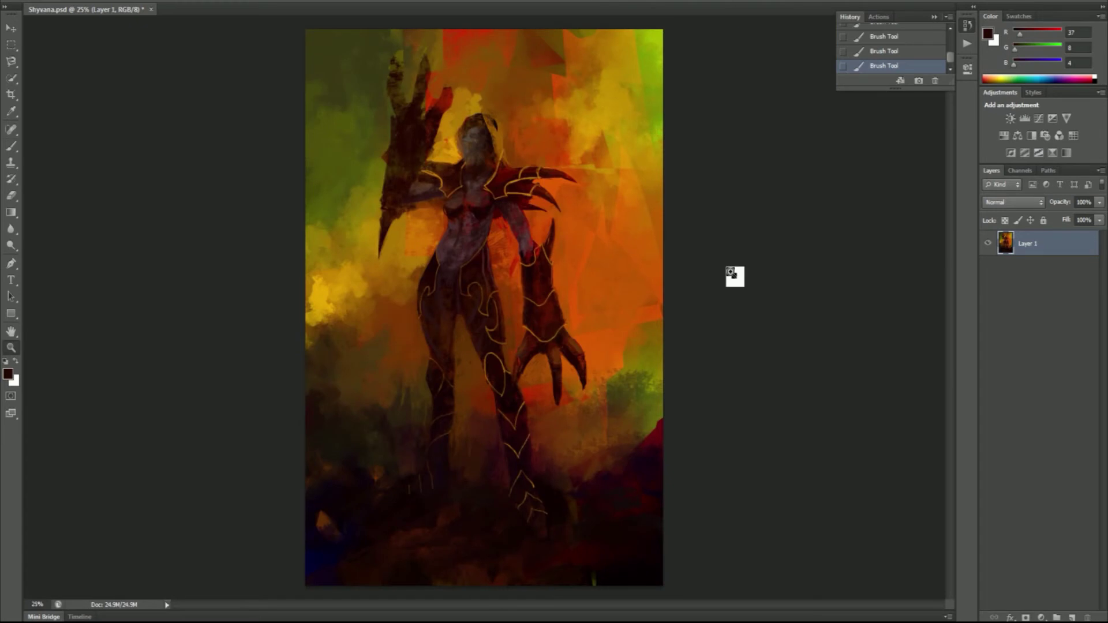
- Draw curved dark hair strands sweeping outward and upward from both sides of the head
click(490, 161)
key(b)
alt+click(502, 292)
mouse_move(503, 283)
mouse_down()
mouse_move(537, 247)
mouse_move(551, 349)
mouse_up()
mouse_move(442, 272)
mouse_down()
mouse_move(411, 322)
mouse_move(434, 283)
mouse_move(430, 252)
mouse_move(469, 243)
mouse_move(508, 208)
mouse_up()
drag(496, 217, 551, 179)
mouse_move(441, 242)
mouse_down()
mouse_move(422, 261)
mouse_move(489, 280)
mouse_move(387, 303)
mouse_up()
- Draw long dark strands hanging down on both sides of the torso, with one curving far out past the hip
scroll(371, 419, down, 5)
drag(522, 219, 551, 369)
mouse_move(348, 190)
mouse_down()
mouse_move(272, 448)
mouse_move(231, 483)
mouse_up()
alt+click(148, 487)
key(h)
drag(148, 487, 505, 289)
- Build up the dark hair around the face and thicken the roots of the strands with sampled near-black
alt+click(370, 164)
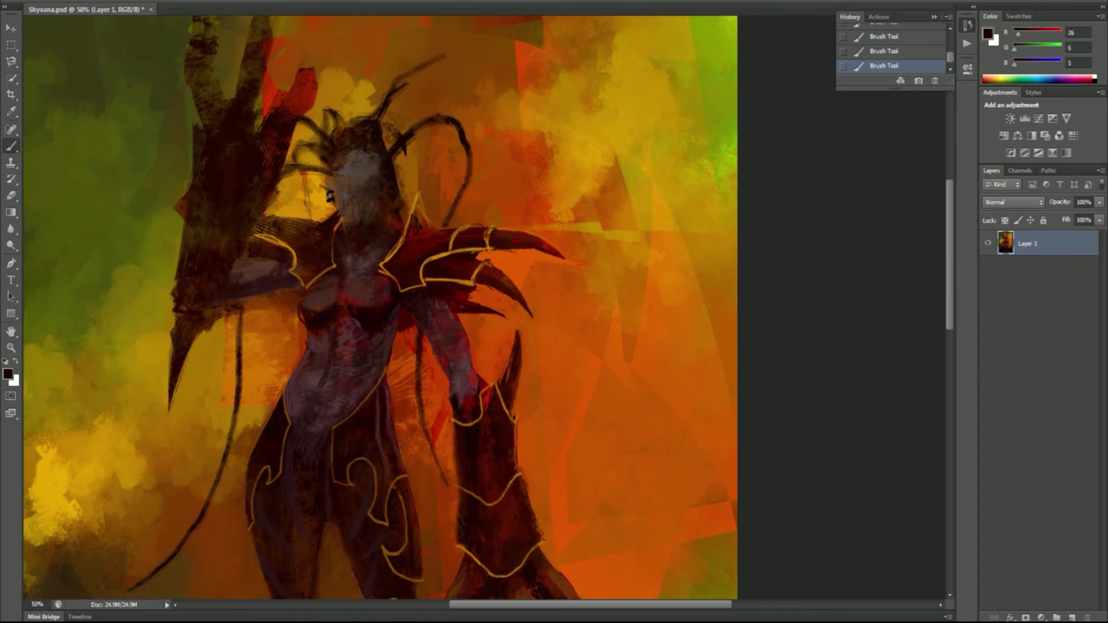
alt+click(347, 222)
alt+click(362, 181)
drag(398, 179, 384, 112)
drag(328, 182, 319, 156)
drag(423, 126, 403, 160)
drag(324, 180, 315, 225)
drag(403, 185, 409, 209)
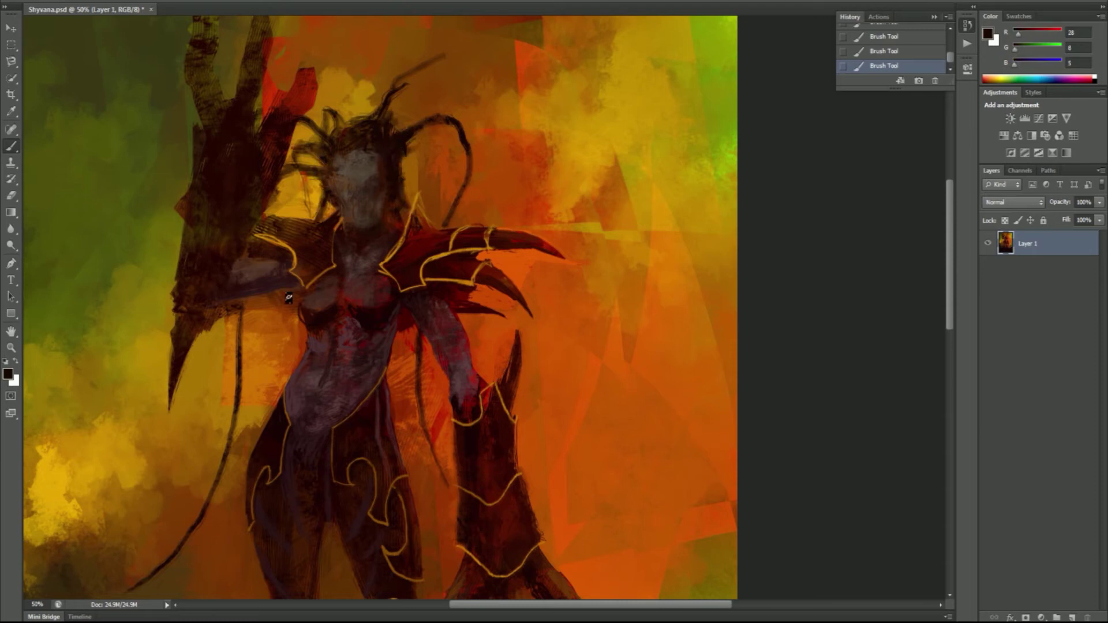
- Add more long dark strands beside the torso and between the legs, and save the painting
drag(288, 298, 166, 519)
alt+click(167, 516)
alt+click(418, 187)
drag(411, 154, 413, 208)
drag(409, 341, 394, 430)
scroll(358, 396, down, 5)
alt+click(359, 482)
drag(359, 398, 359, 551)
alt+click(406, 203)
key(z)
alt+click(499, 247)
alt+click(500, 247)
key(ctrl+s)
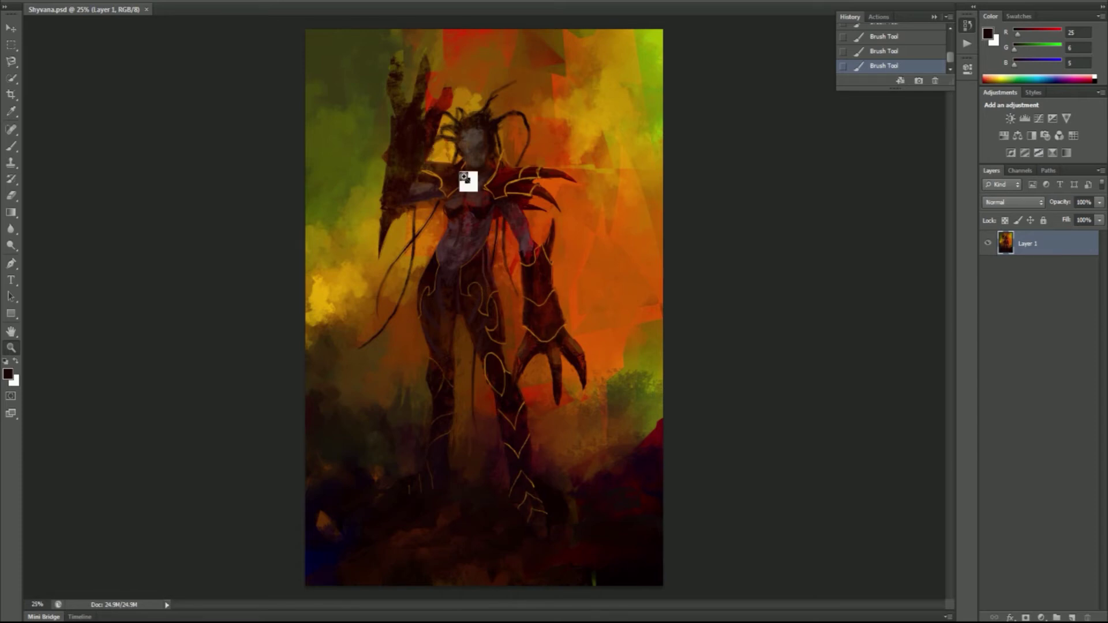
- Reshape the raised hand's fingers into pointed claws using sampled background and dark red colours
click(433, 79)
key(b)
scroll(375, 141, up, 4)
mouse_move(375, 141)
mouse_down()
mouse_move(389, 193)
mouse_move(414, 182)
mouse_move(419, 156)
mouse_move(423, 172)
mouse_move(390, 185)
mouse_move(393, 162)
mouse_move(432, 189)
mouse_move(466, 167)
mouse_move(465, 152)
mouse_move(404, 199)
mouse_up()
alt+click(395, 174)
alt+click(465, 166)
alt+click(410, 174)
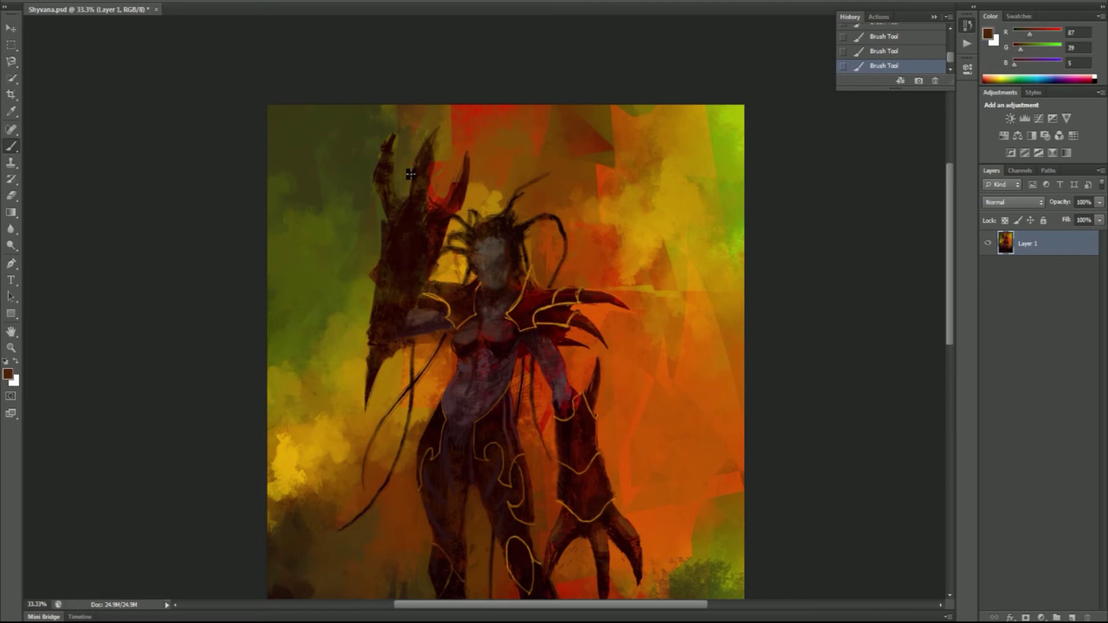
alt+click(431, 200)
alt+click(455, 180)
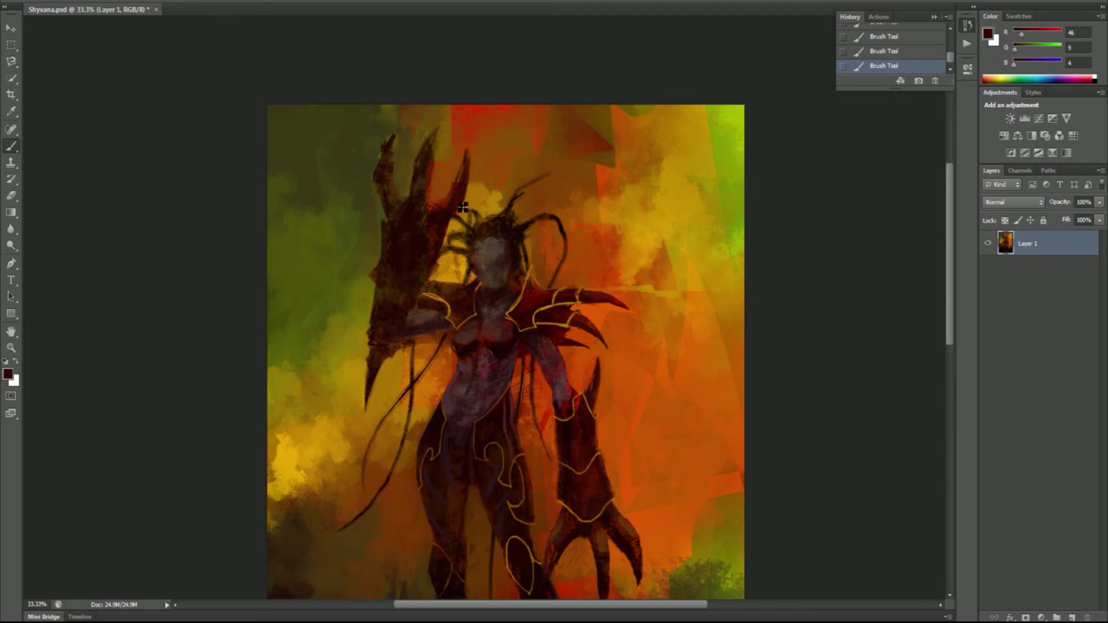
- Draw curved gold trim bands across the raised gauntlet and clean its outer edge with sampled background green
scroll(462, 206, down, 5)
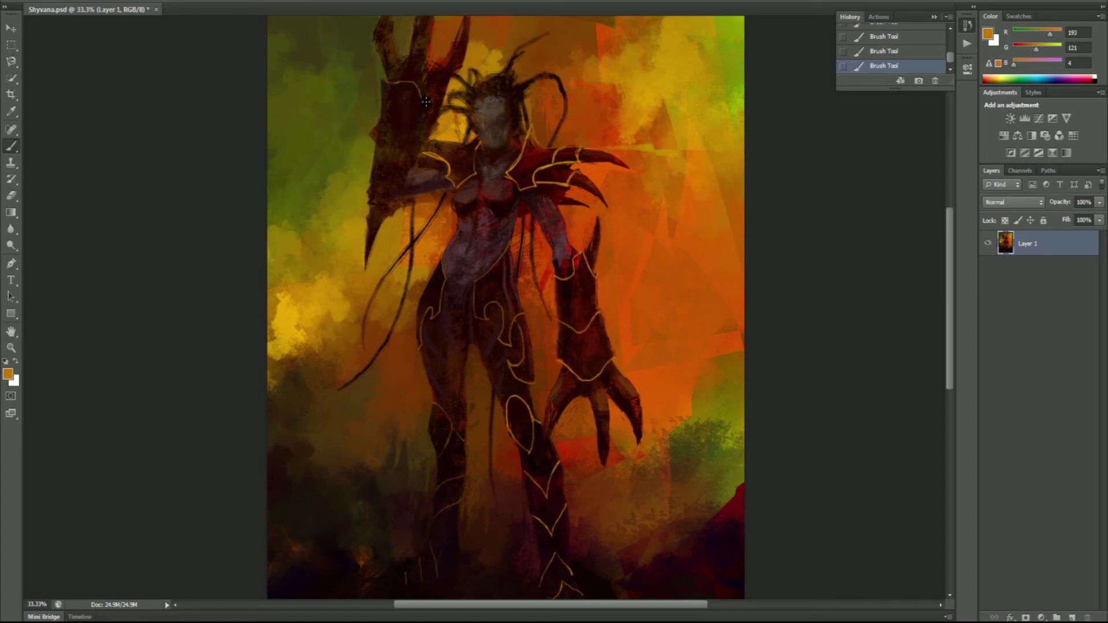
drag(370, 184, 419, 183)
alt+click(371, 178)
alt+click(372, 134)
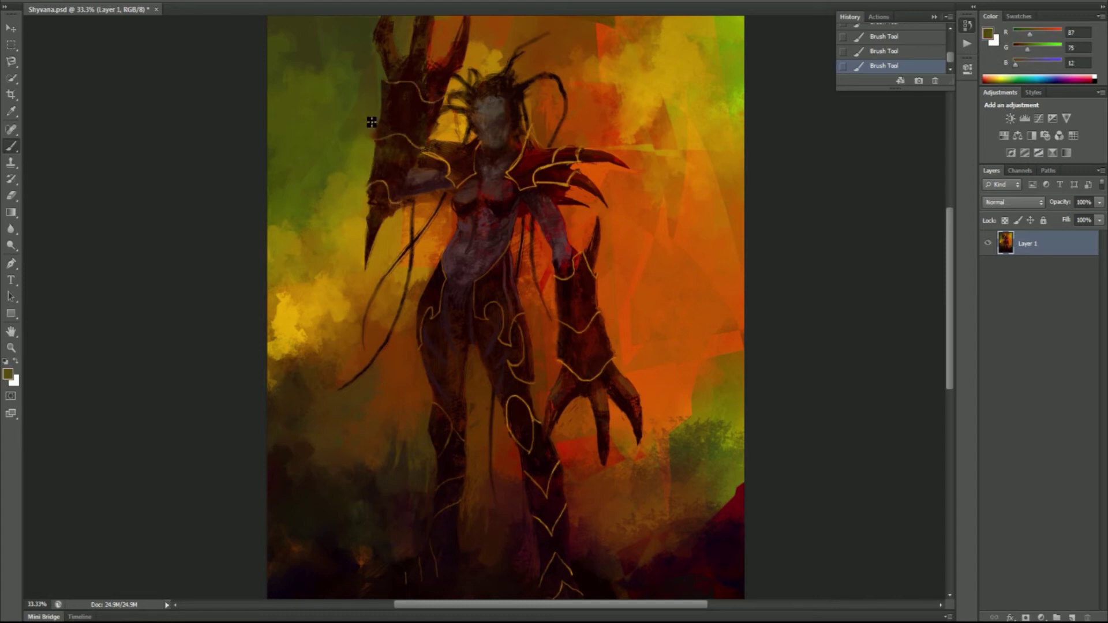
- Subdue the gold bands on the lower shins and feet with sampled near-black, and save the painting
scroll(519, 346, down, 3)
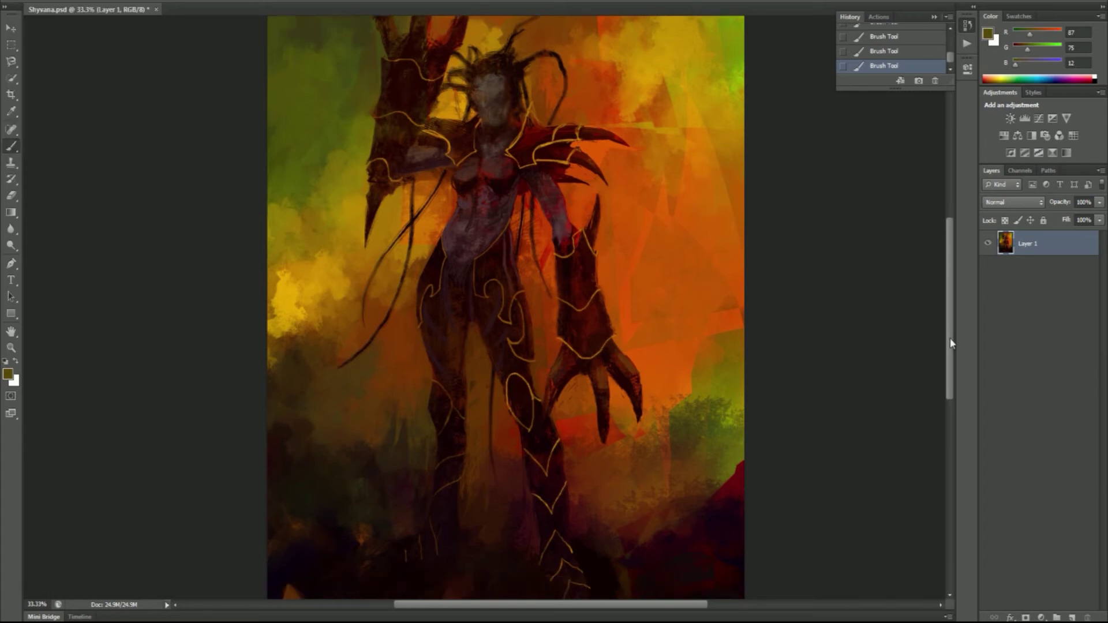
alt+click(541, 378)
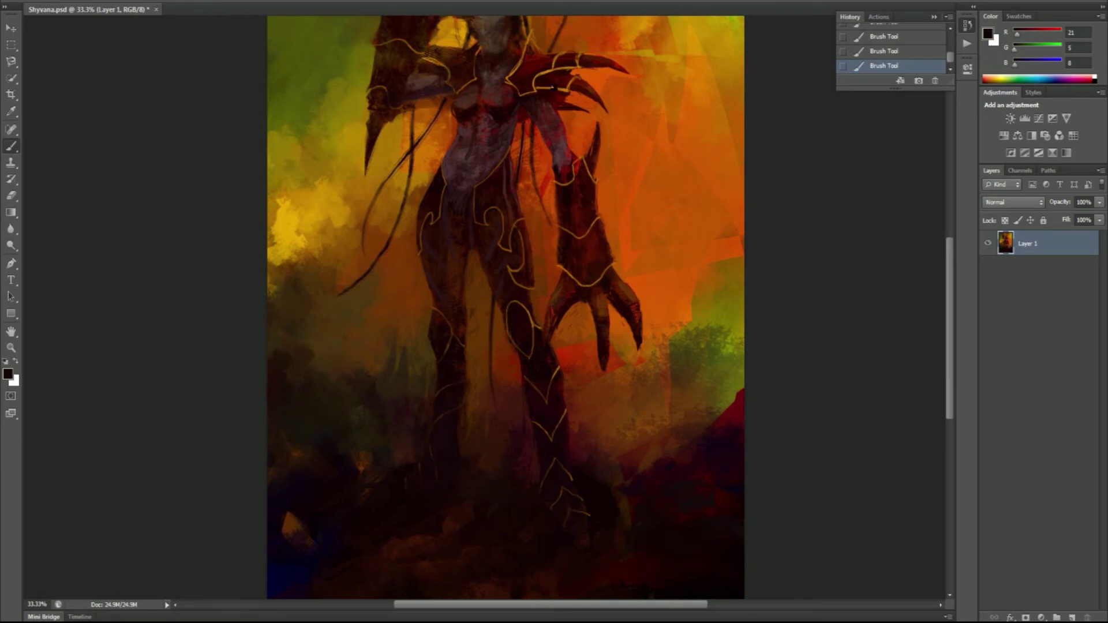
key(z)
alt+click(458, 255)
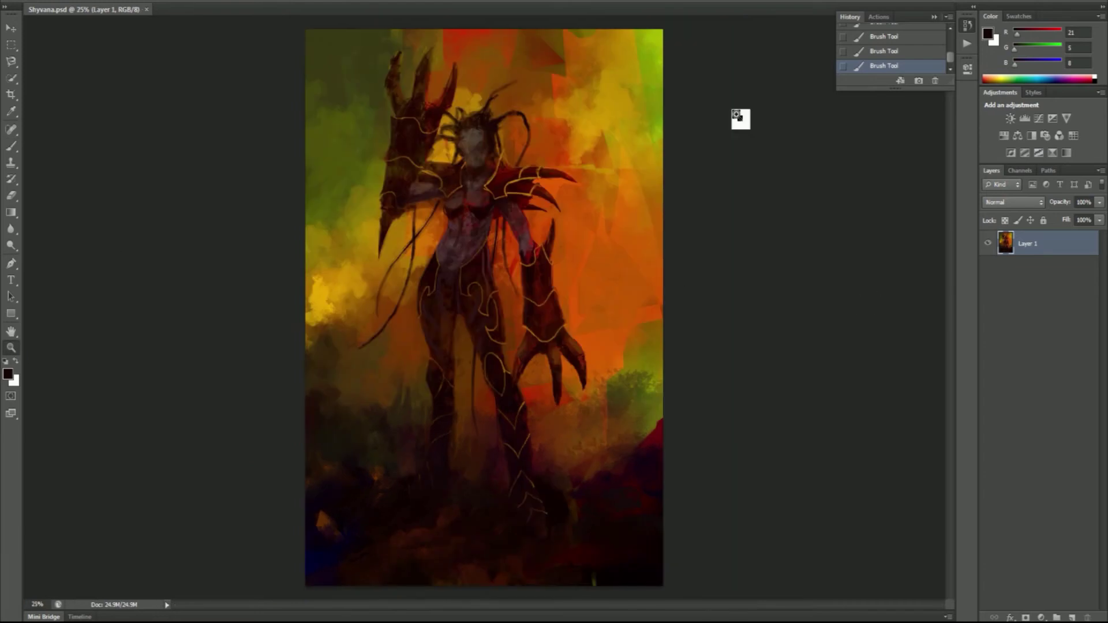
- Choose another brush preset and paint dark brow and forehead strokes on the face with sampled near-black
click(484, 127)
click(484, 127)
click(11, 146)
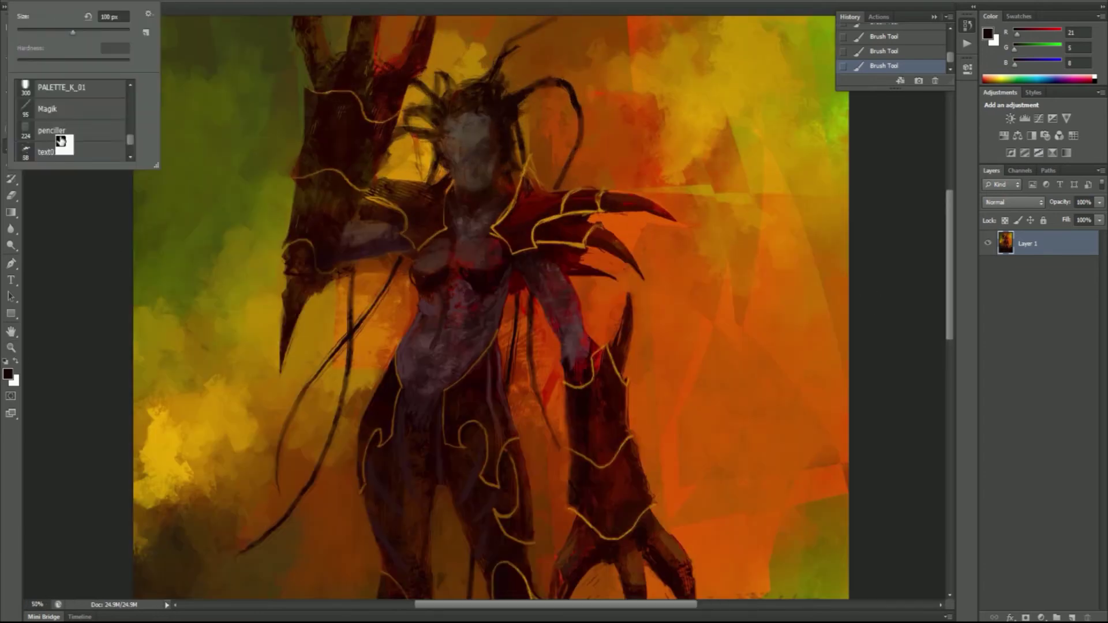
alt+click(473, 145)
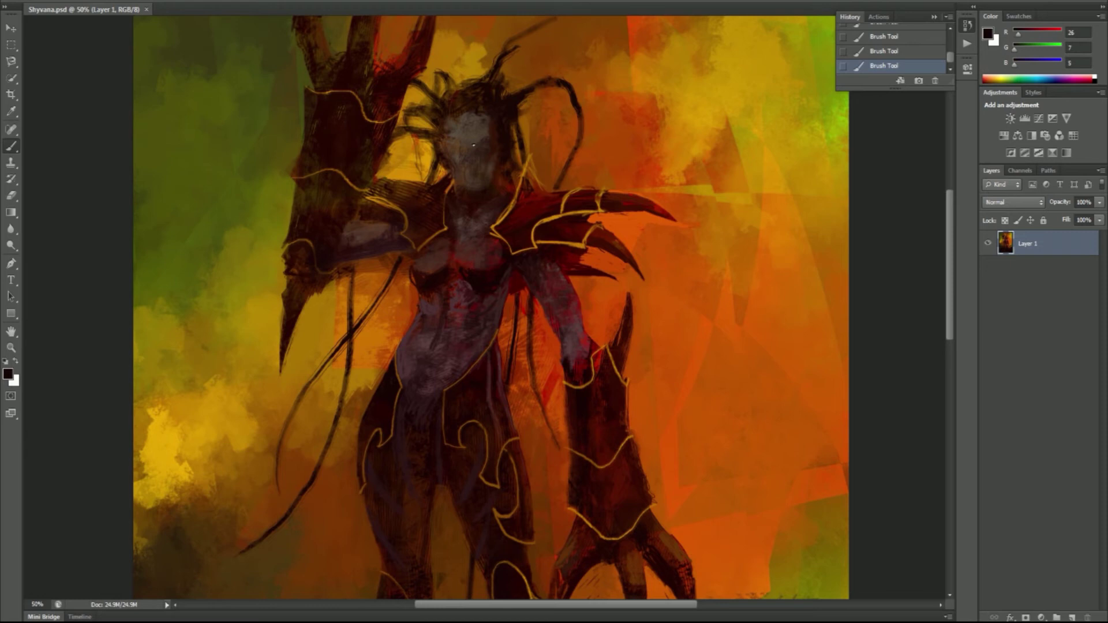
alt+click(465, 108)
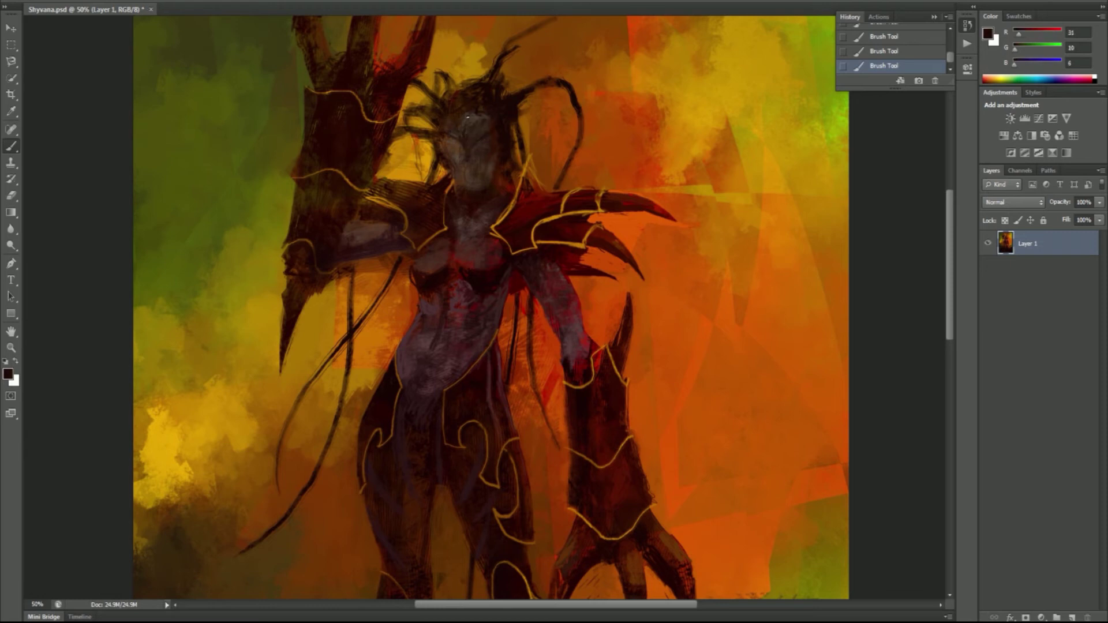
scroll(476, 151, up, 1)
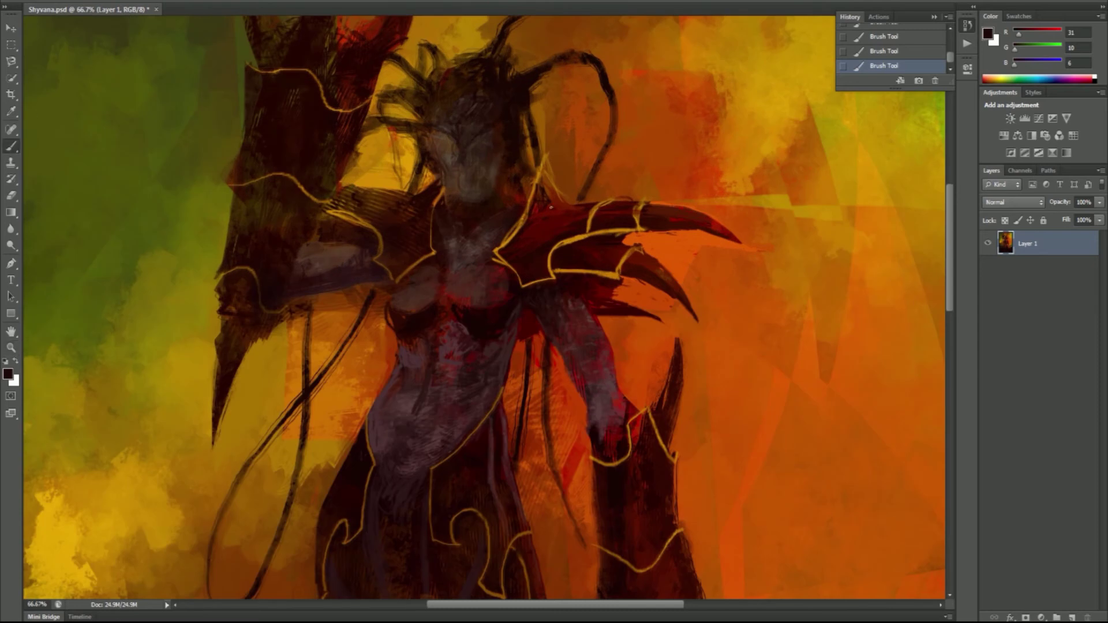
- Paint dark lips and define the chin and jawline with colours sampled from the face and neck
alt+click(450, 179)
alt+click(471, 171)
alt+click(488, 200)
alt+click(531, 174)
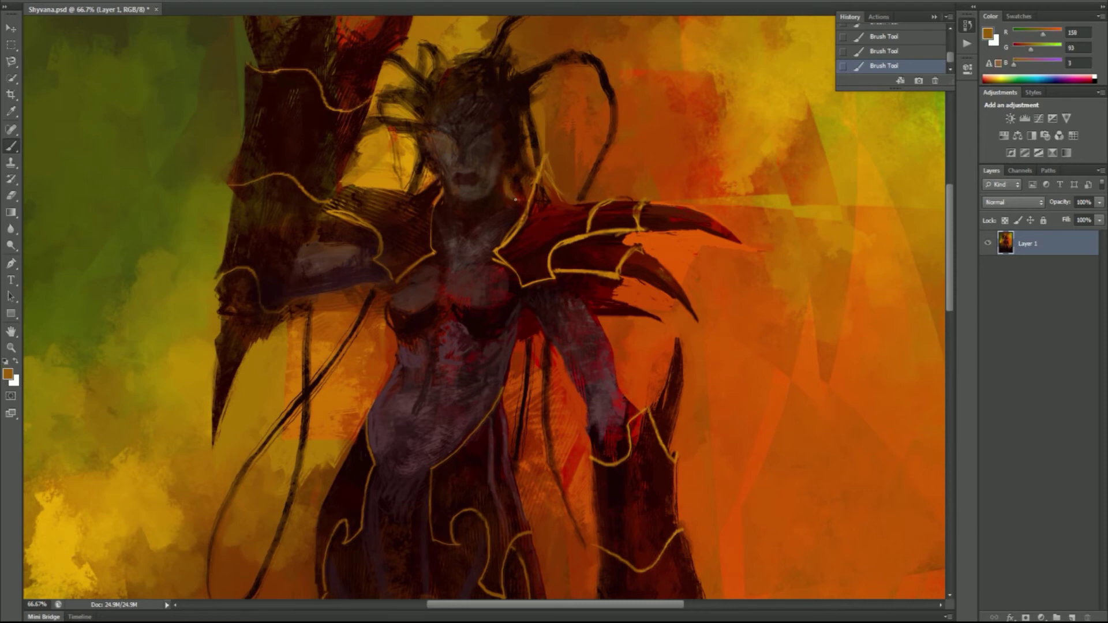
- Define the eye sockets and nose with sampled darks and fill both eyes with sampled golden yellow
alt+click(484, 128)
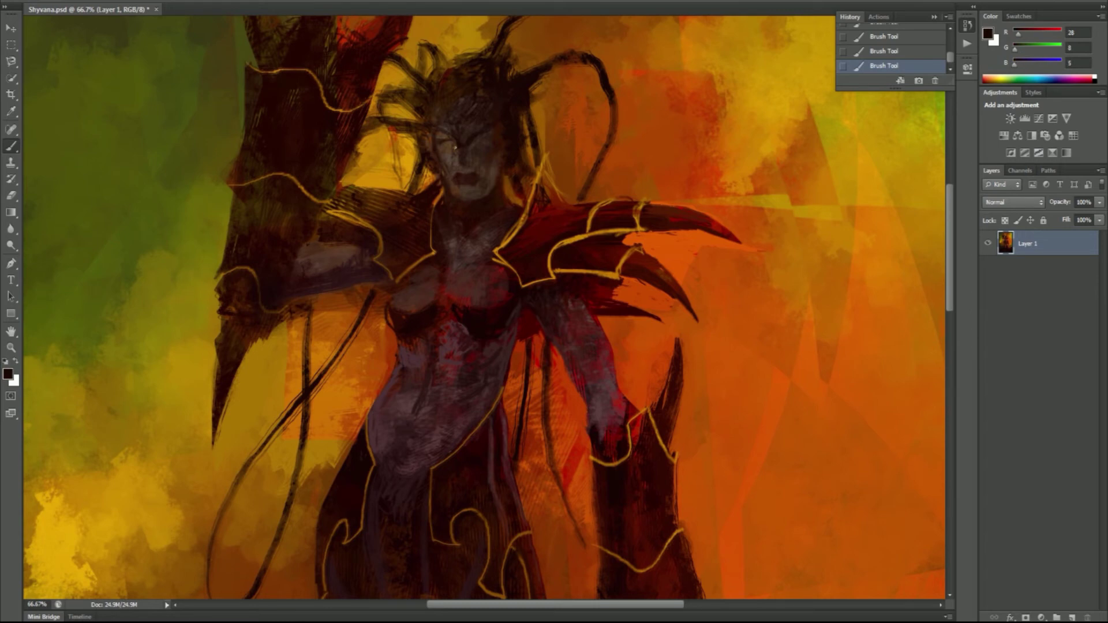
alt+click(472, 144)
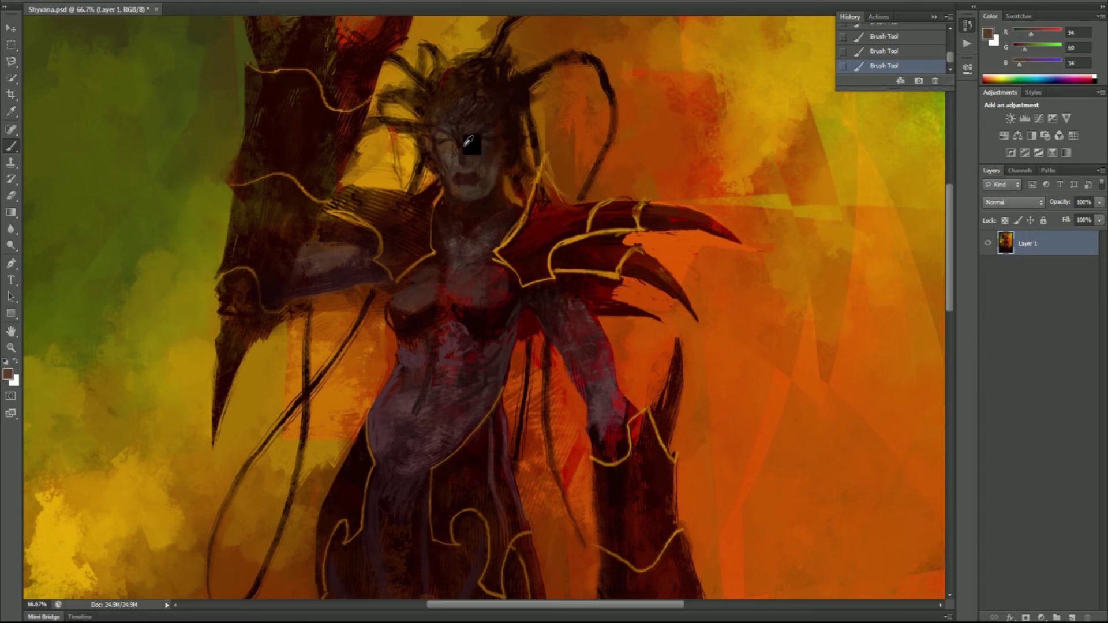
alt+click(414, 162)
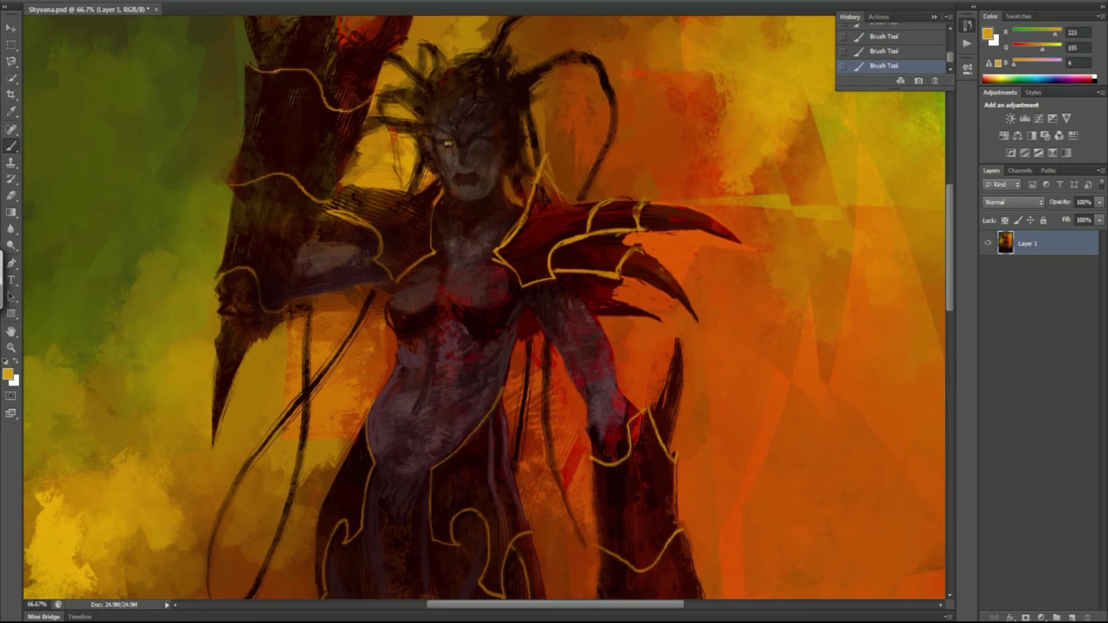
alt+click(494, 139)
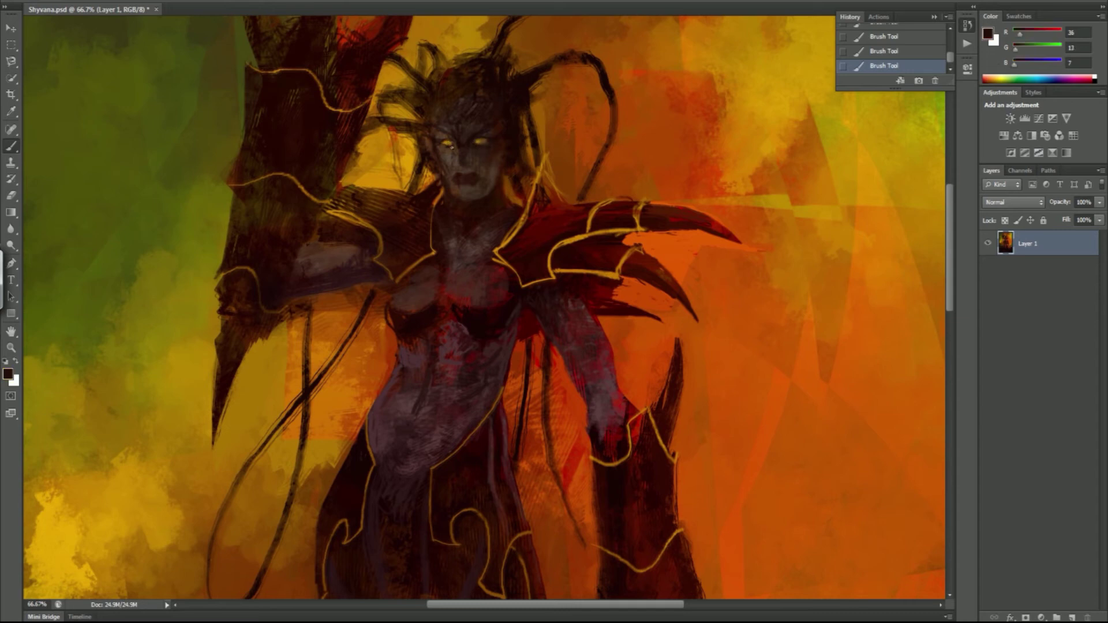
- Shade the face and neck with sampled grey-brown and outline a gold heart-shaped headpiece around the brow and cheeks
alt+click(485, 193)
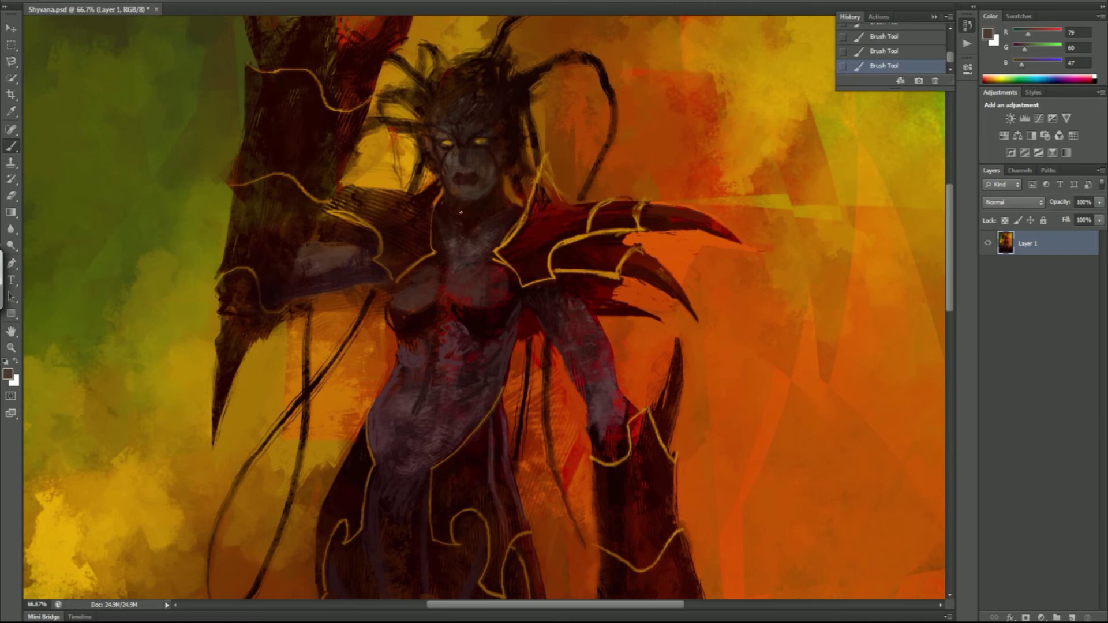
alt+click(582, 238)
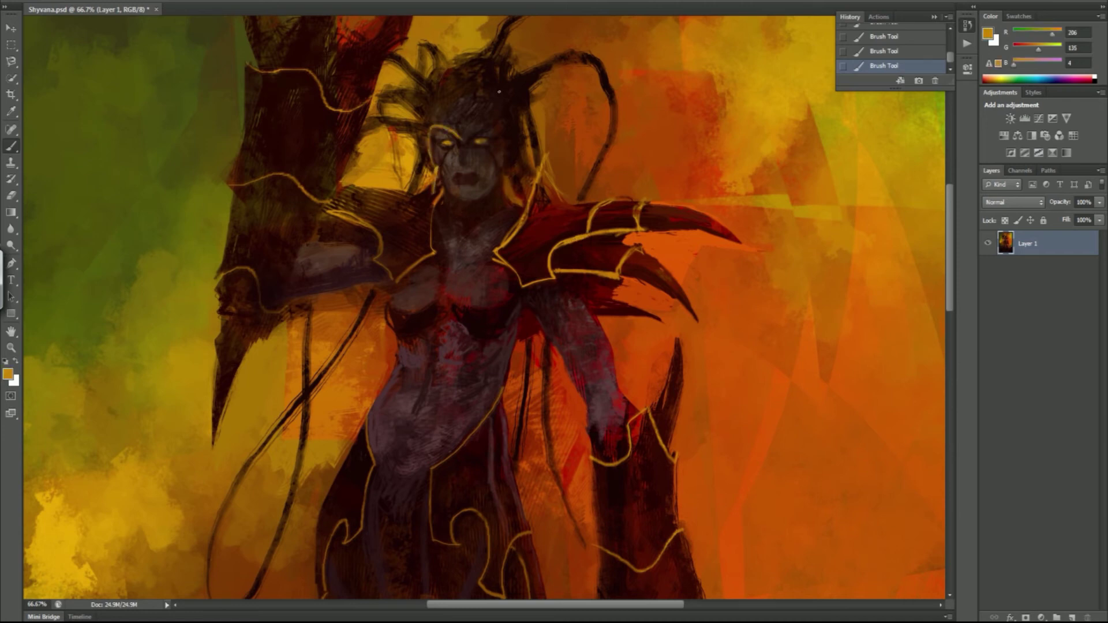
alt+click(505, 171)
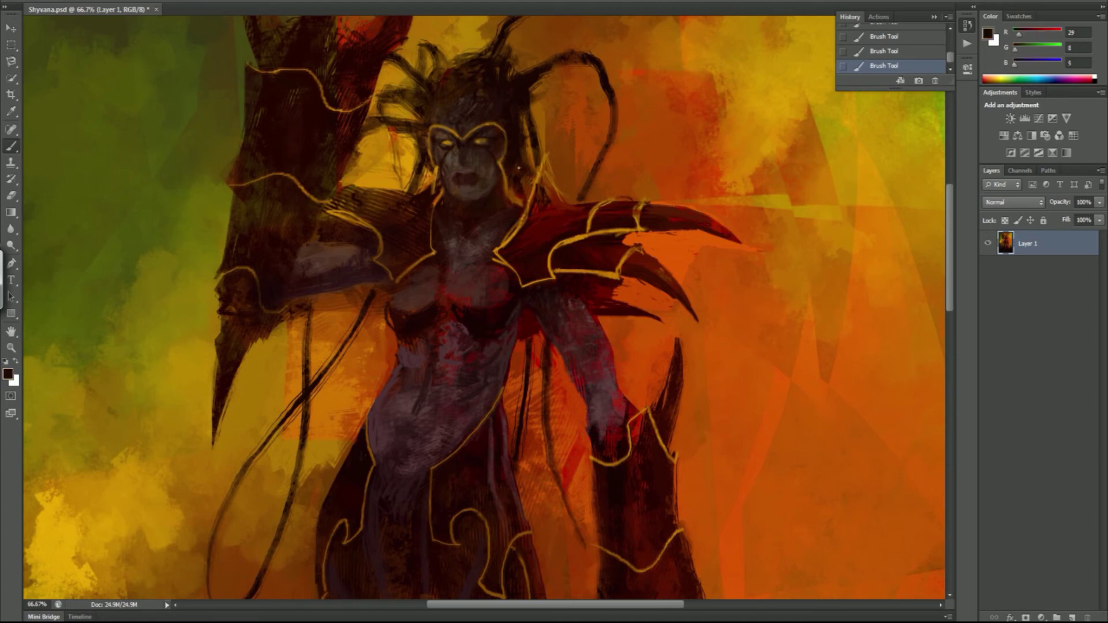
- Rework the hair into thick curved horns on both sides of the head with sampled near-black and background colours
alt+click(475, 27)
mouse_move(461, 75)
mouse_down()
mouse_move(469, 55)
mouse_move(514, 52)
mouse_move(471, 72)
mouse_move(505, 40)
mouse_up()
scroll(885, 169, up, 5)
alt+click(519, 212)
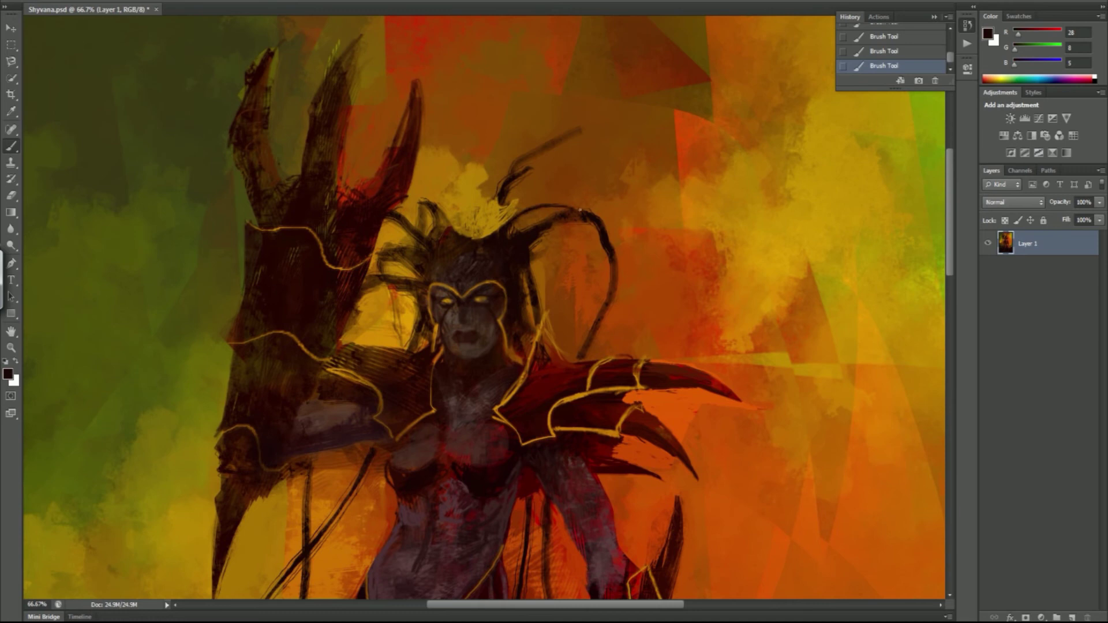
mouse_move(525, 263)
mouse_down()
mouse_move(610, 291)
mouse_move(603, 315)
mouse_up()
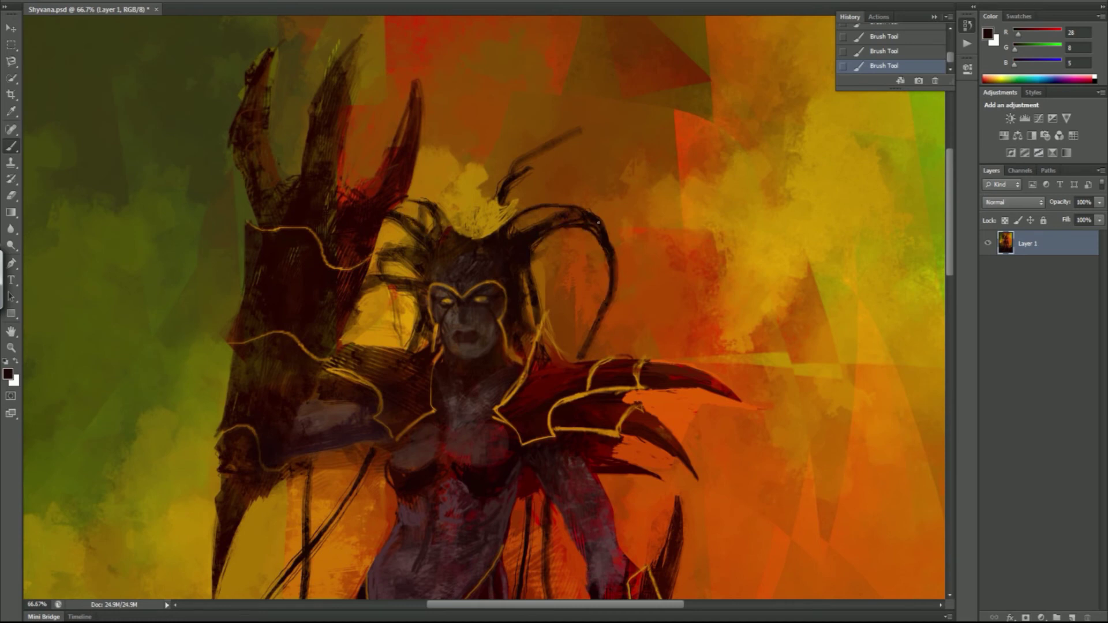
alt+click(550, 234)
mouse_move(411, 215)
mouse_down()
mouse_move(398, 234)
mouse_move(433, 242)
mouse_up()
alt+click(504, 192)
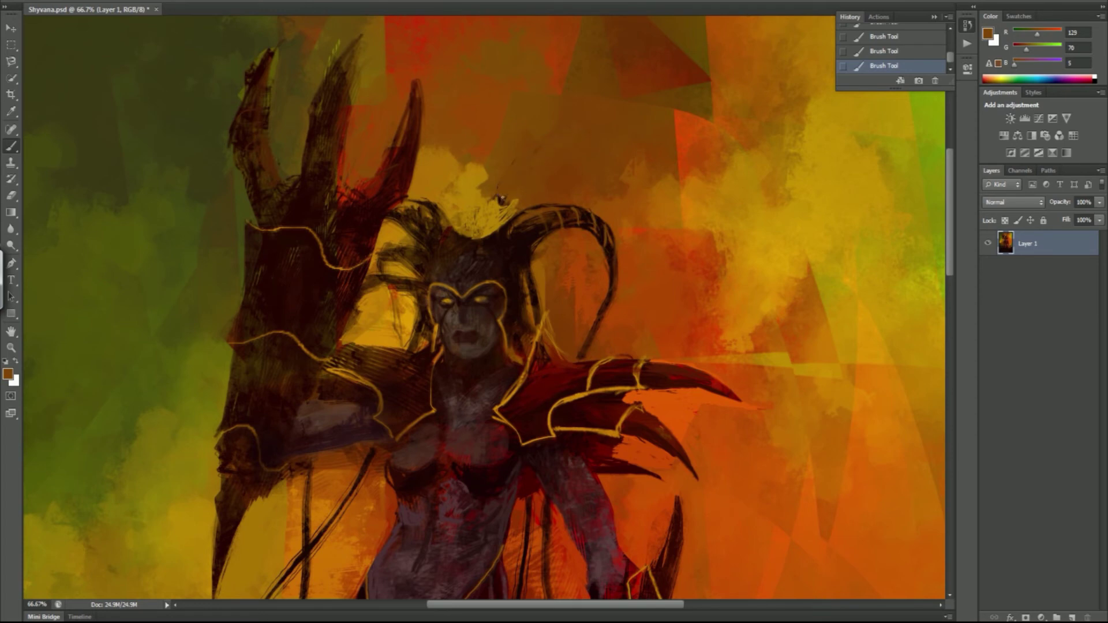
- Paint over the background above and beside the head with sampled ochre and orange
key(ctrl+0)
key(ctrl+plus)
alt+click(474, 108)
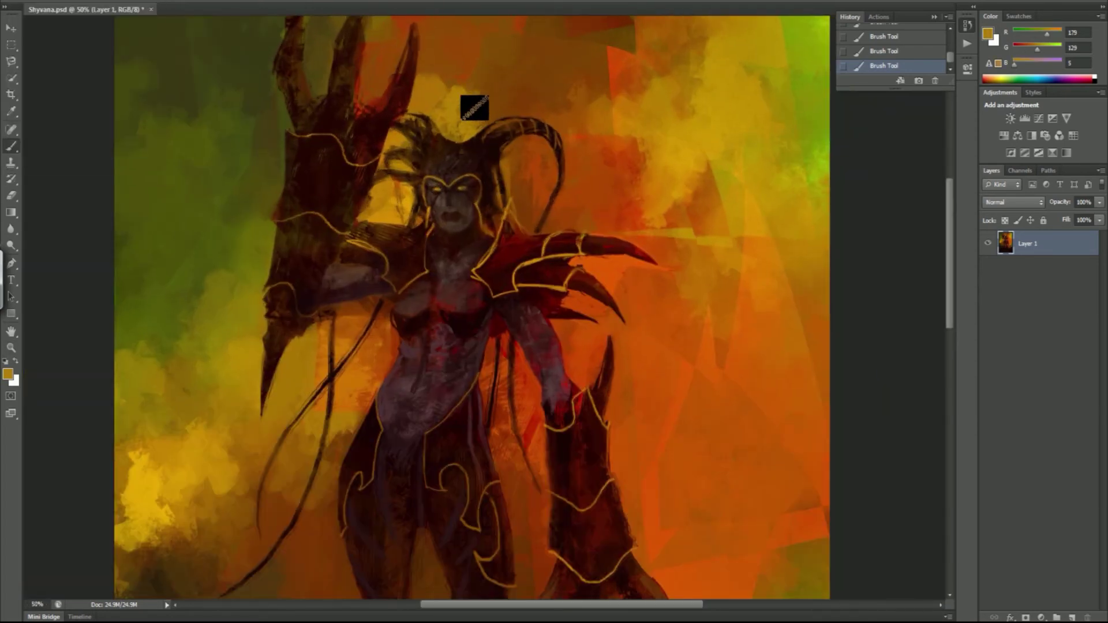
drag(474, 108, 462, 81)
alt+click(534, 173)
alt+click(349, 417)
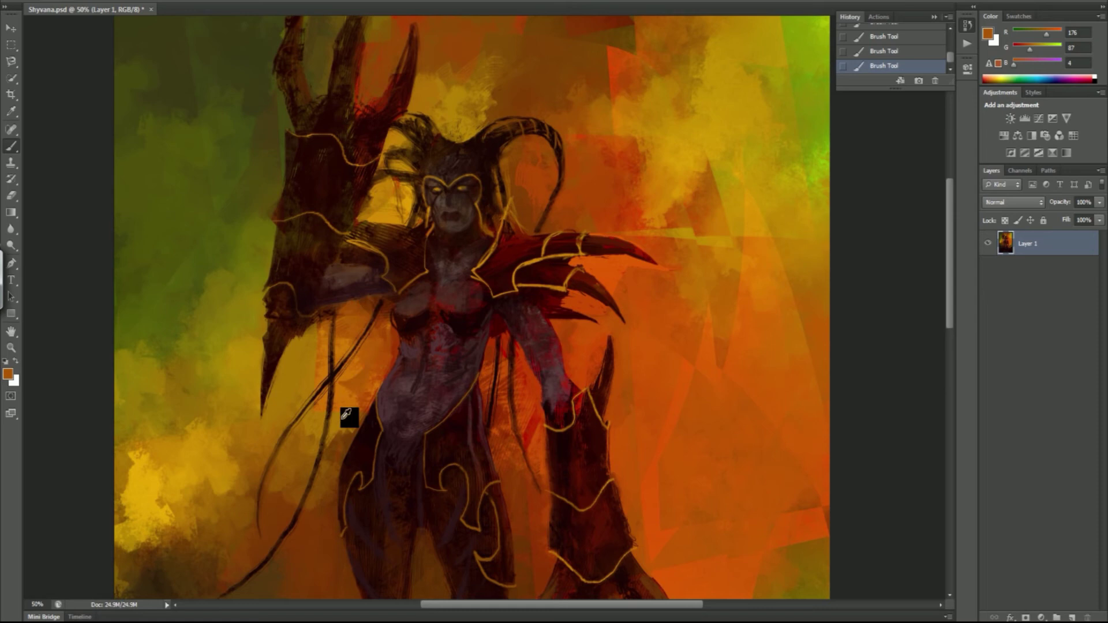
key(ctrl+minus)
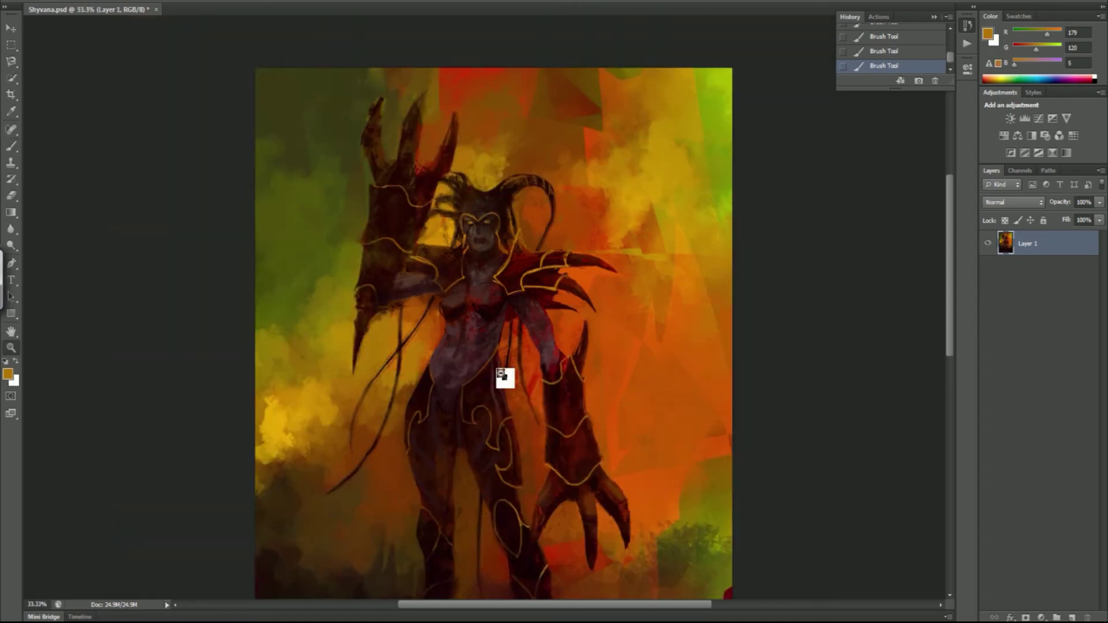
key(ctrl+minus)
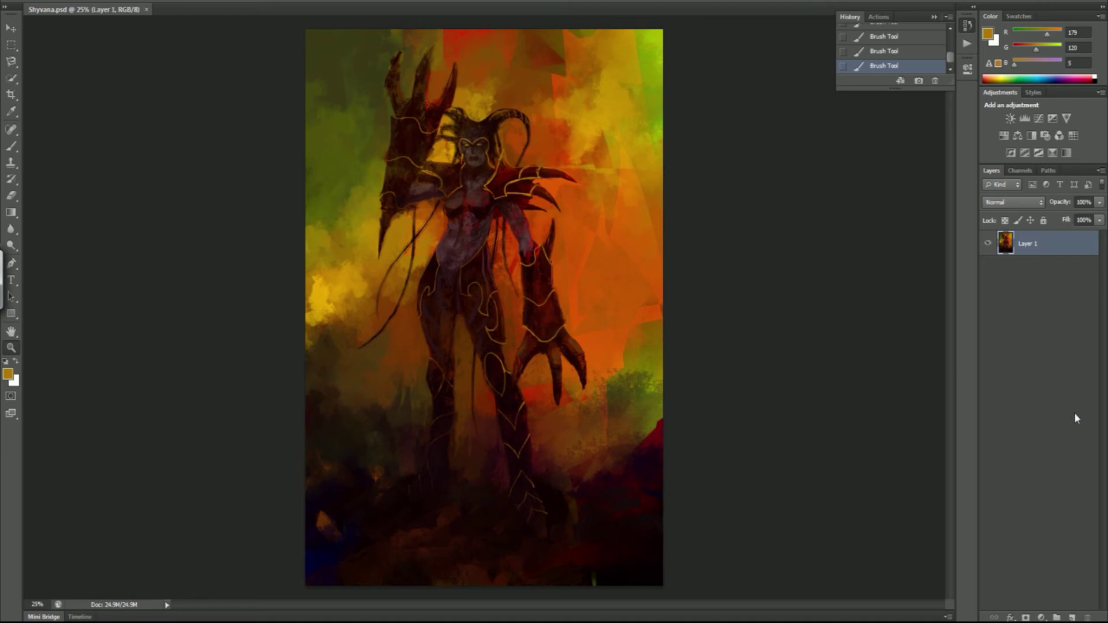
- Add a new layer, draw an ochre gradient from the ground up through the figure and set its opacity to 10%
click(1071, 617)
key(g)
drag(487, 543, 549, 87)
key(shift+alt+e)
double_click(1083, 202)
text(10)
key(Return)
- Change the gradient layer's blending mode and merge it down into the painting
click(1013, 202)
click(1007, 320)
click(1013, 202)
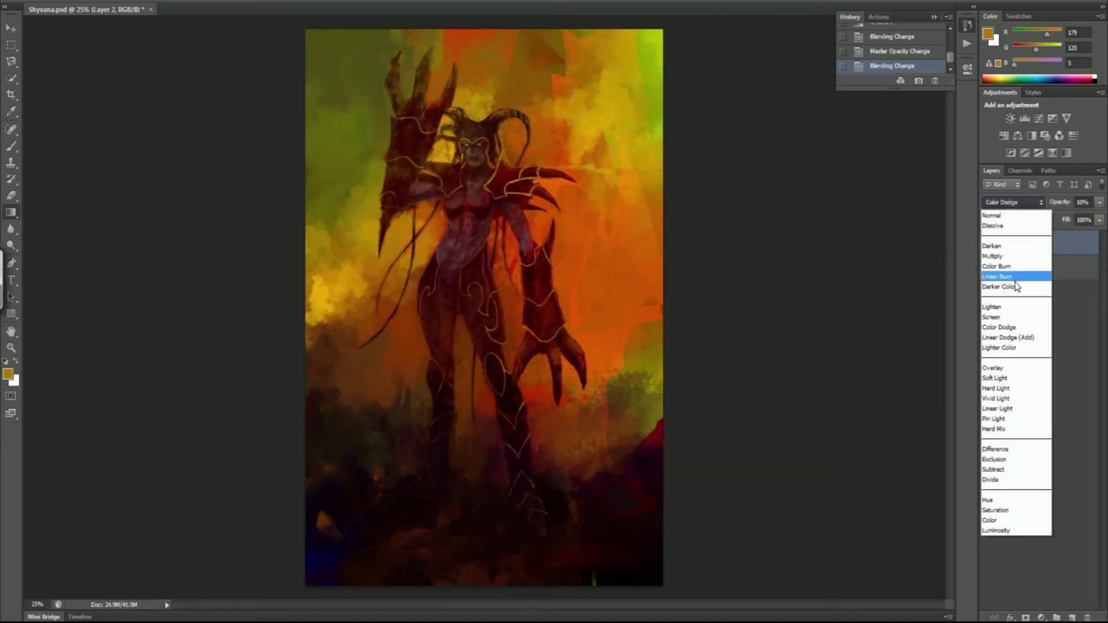
click(1007, 281)
key(ctrl+e)
- Set the foreground to slate blue (75, 76, 113) and brush texture over the figure with Tree_Brush.png 1 at 500 px
key(b)
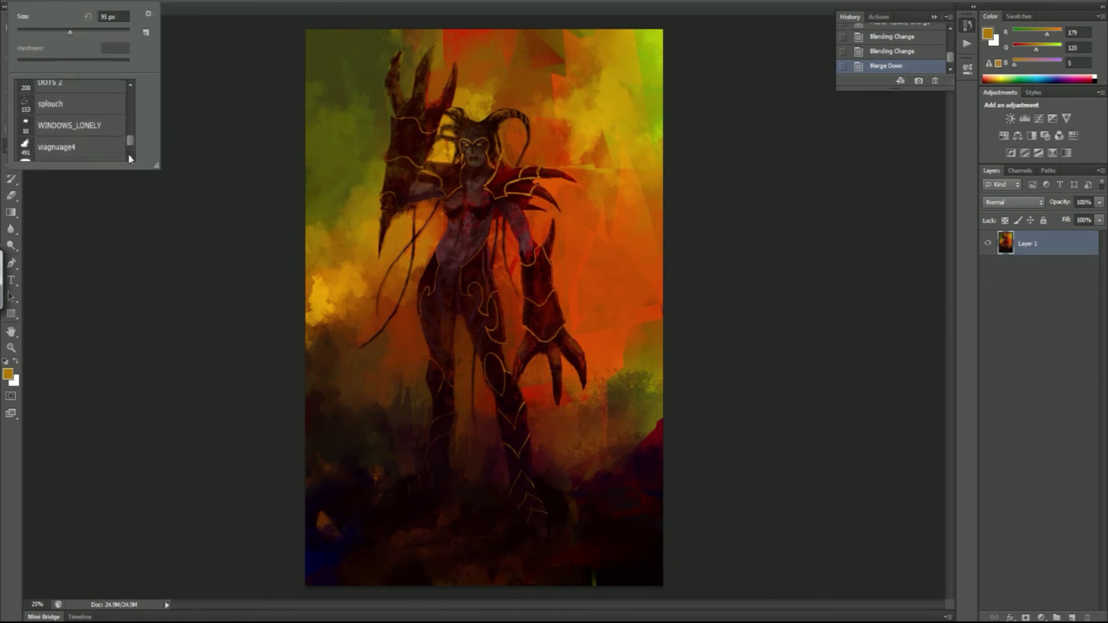
alt+click(472, 227)
click(9, 375)
click(378, 226)
click(588, 129)
drag(574, 191, 472, 359)
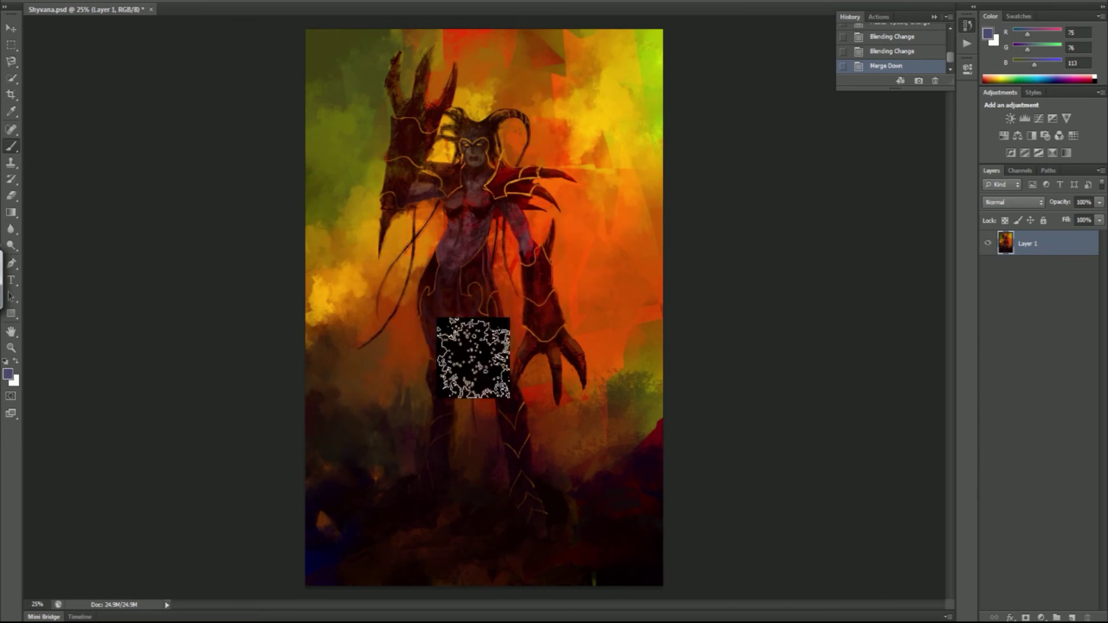
- Choose another brush preset and paint purple highlights along the waist, torso and hips
right_click(87, 157)
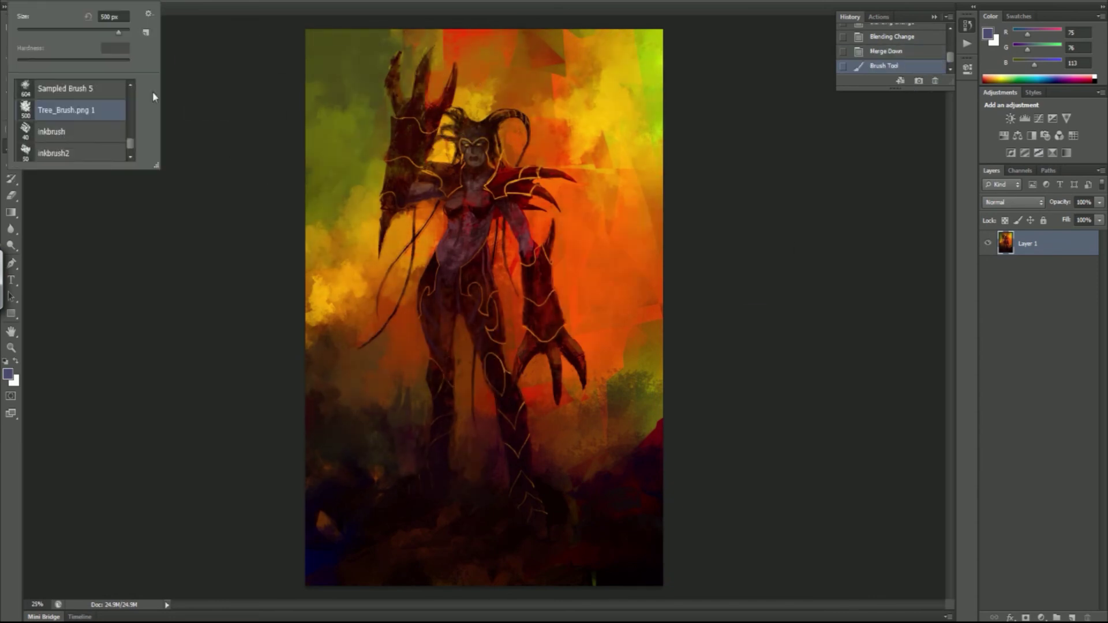
scroll(129, 89, down, 5)
double_click(98, 133)
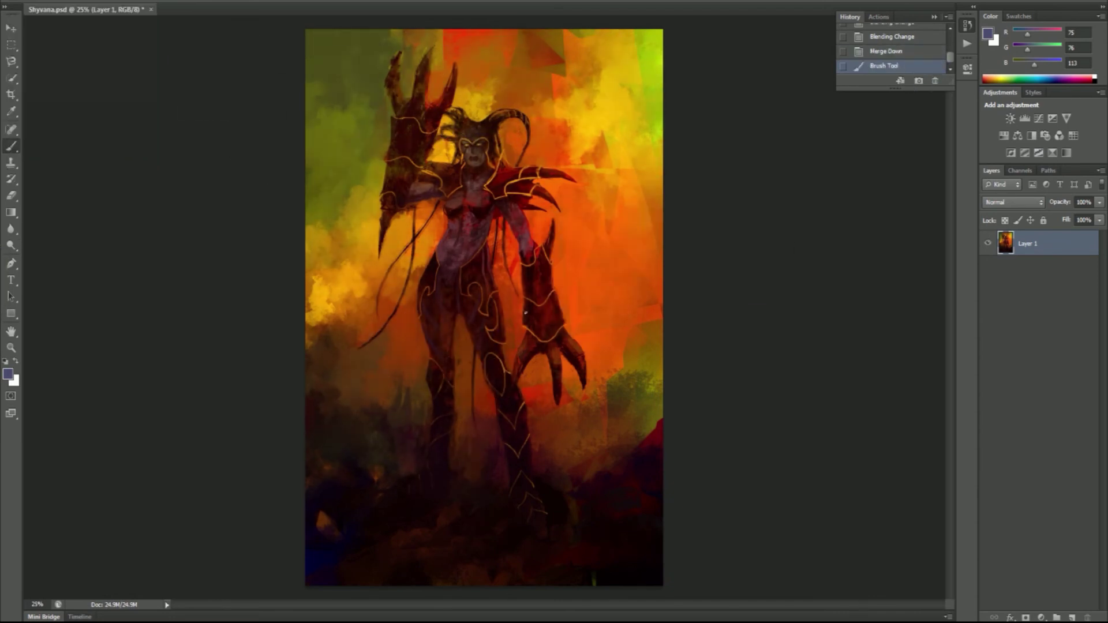
key(ctrl+plus)
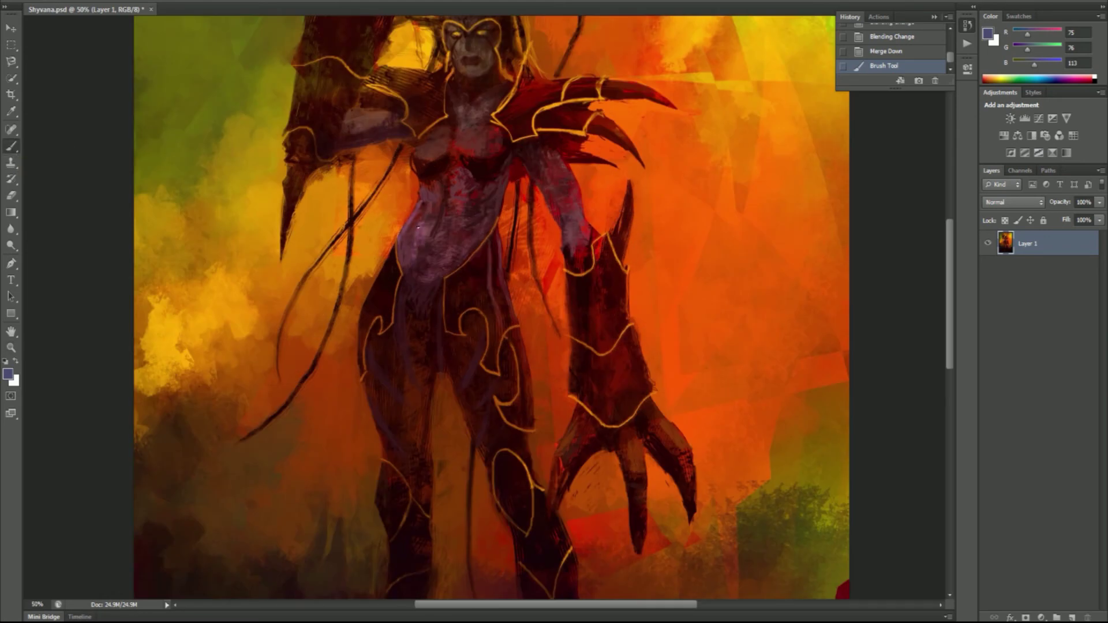
drag(417, 249, 426, 195)
drag(429, 167, 435, 140)
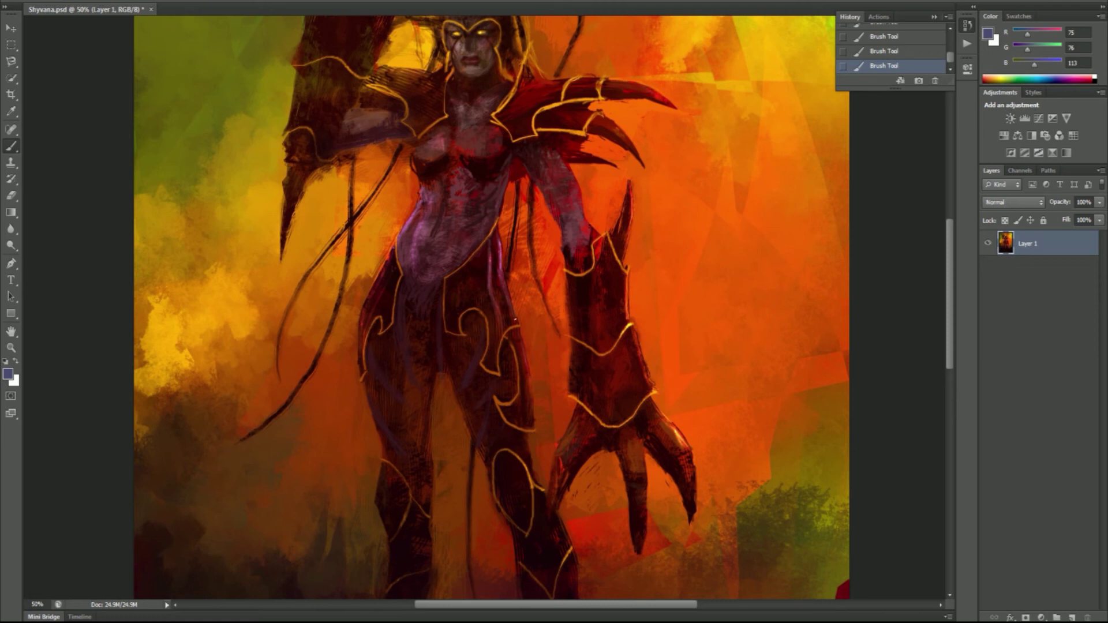
- Brighten the edges and gold trim on the legs, lowered claw and shoulder spikes
key(h)
drag(533, 241, 495, 415)
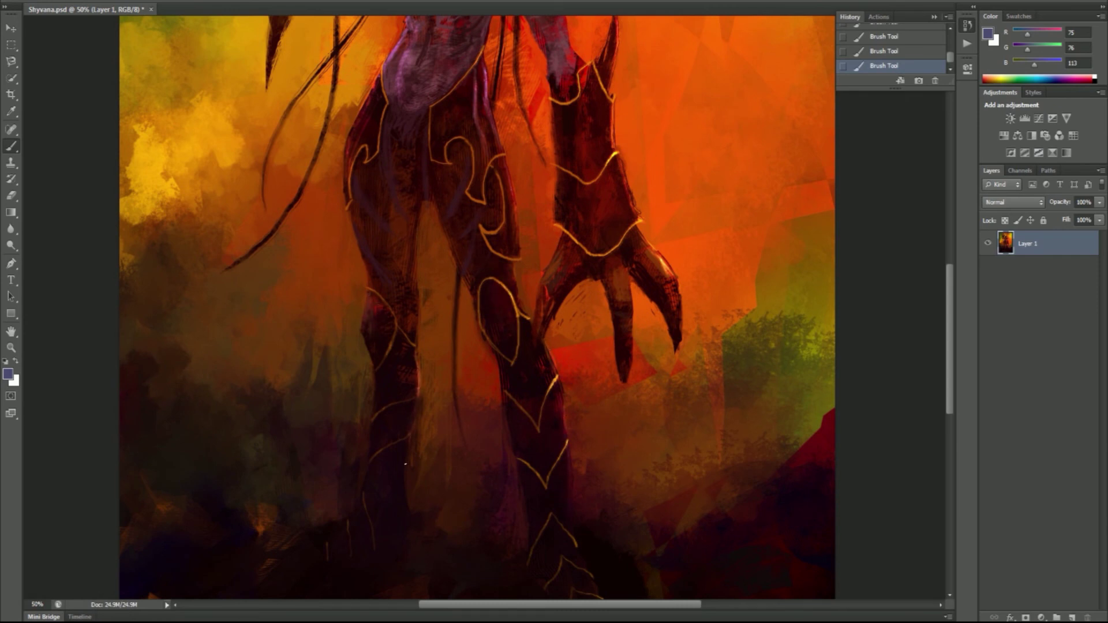
scroll(662, 130, up, 5)
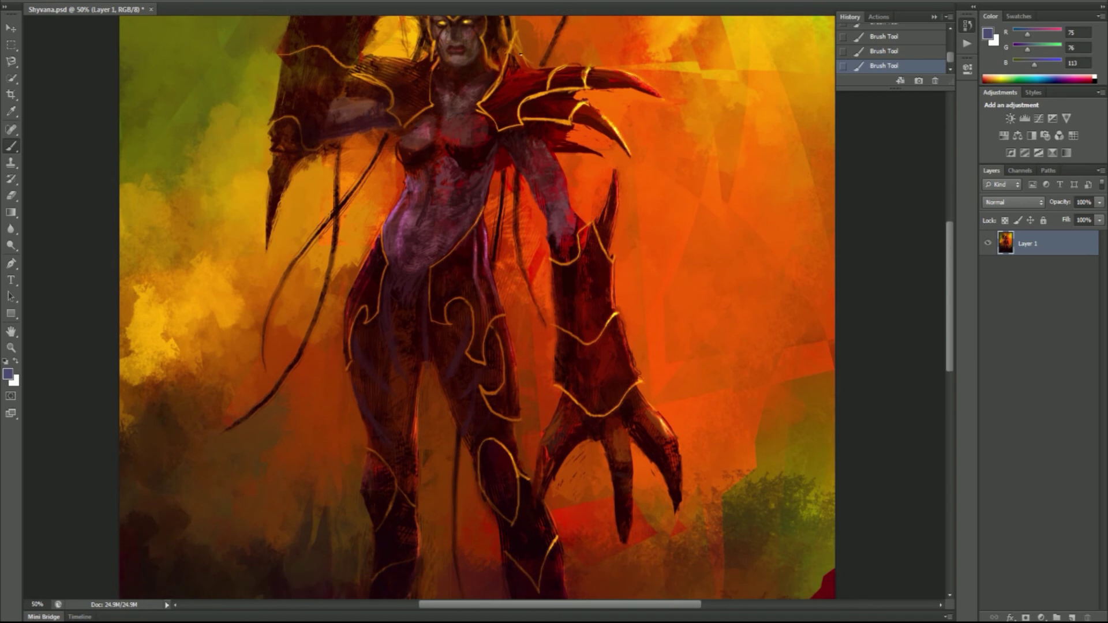
key(z)
alt+click(463, 350)
alt+click(664, 278)
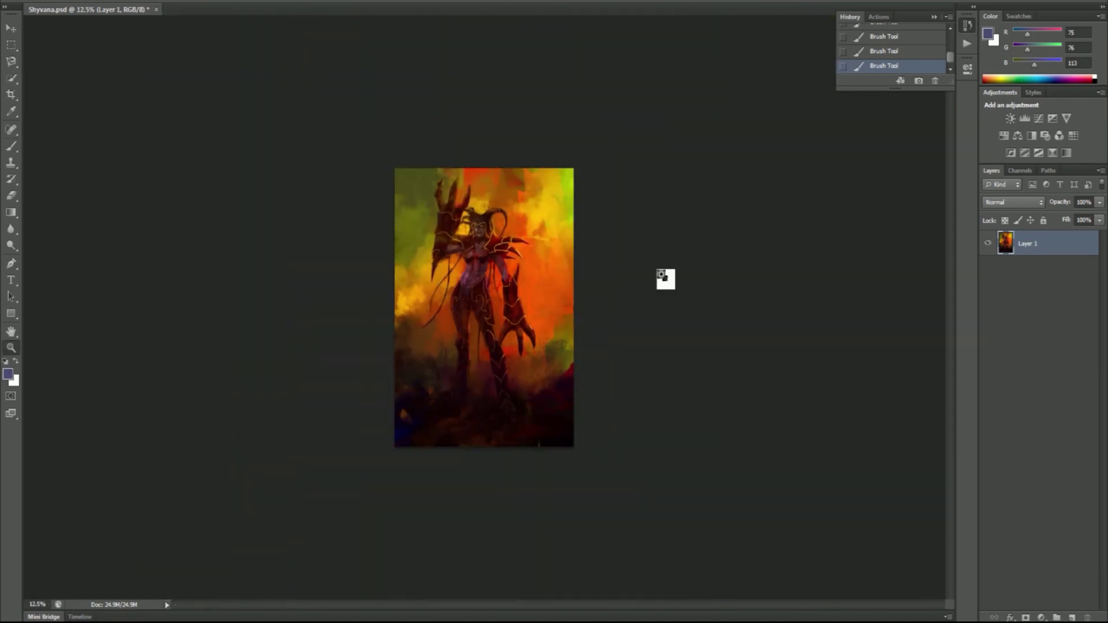
click(664, 279)
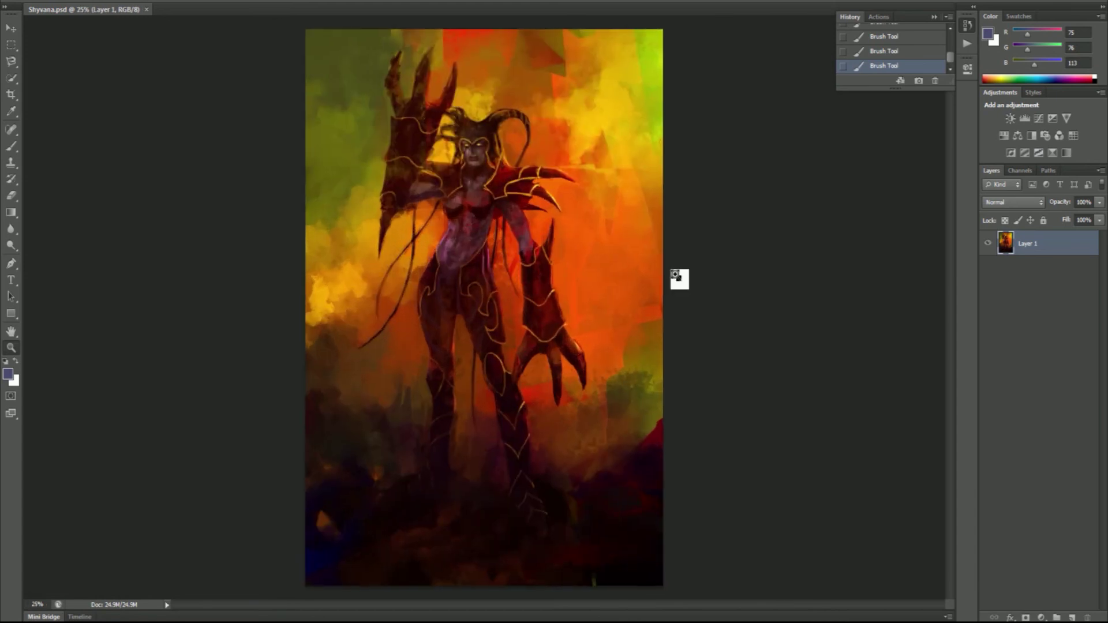
click(674, 274)
key(b)
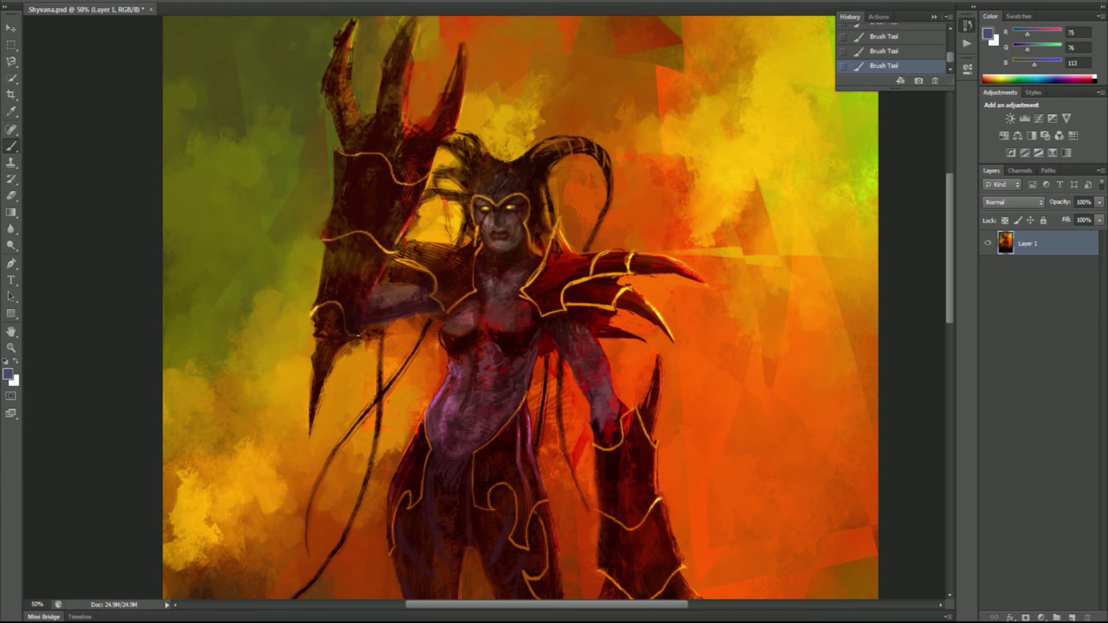
- Paint bright violet highlights on the face, both upper arms and the side of the waist
key(h)
drag(519, 327, 628, 262)
drag(463, 140, 469, 138)
drag(341, 231, 383, 229)
mouse_move(551, 276)
mouse_down()
mouse_move(571, 323)
mouse_move(551, 275)
mouse_up()
drag(489, 301, 472, 349)
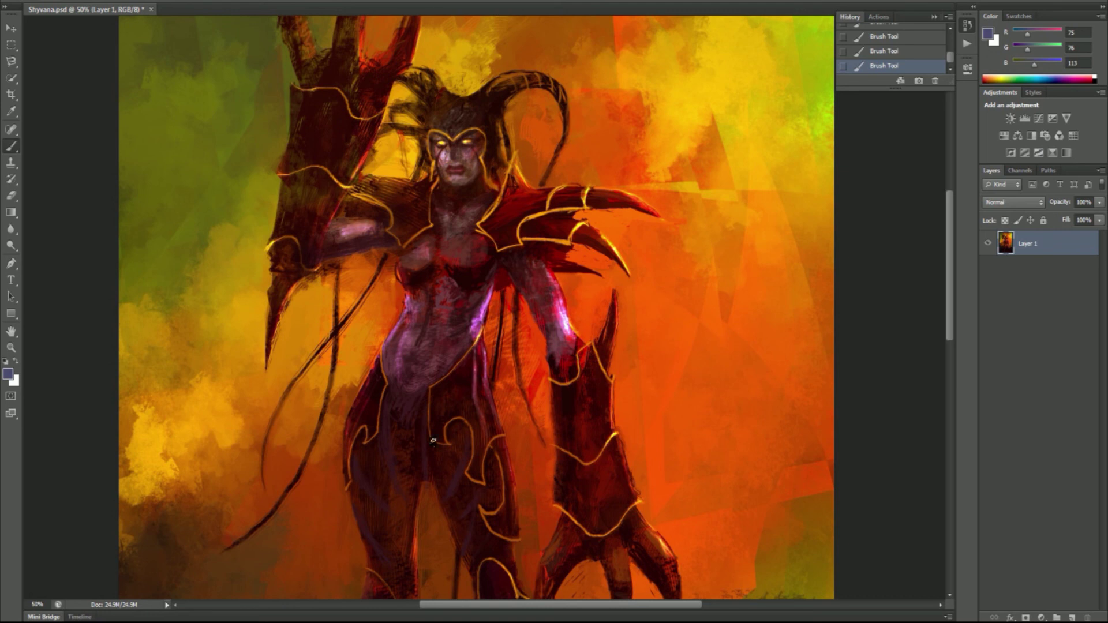
- Shade the inner thigh and knee with sampled near-black and check the whole painting
scroll(915, 353, down, 3)
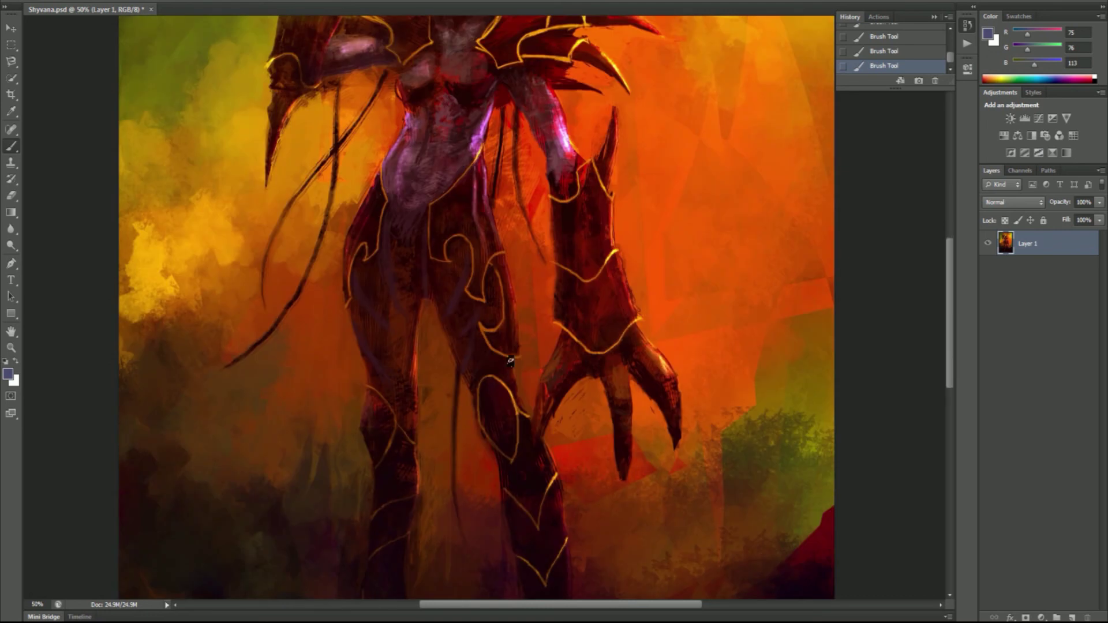
alt+click(405, 208)
drag(411, 306, 398, 373)
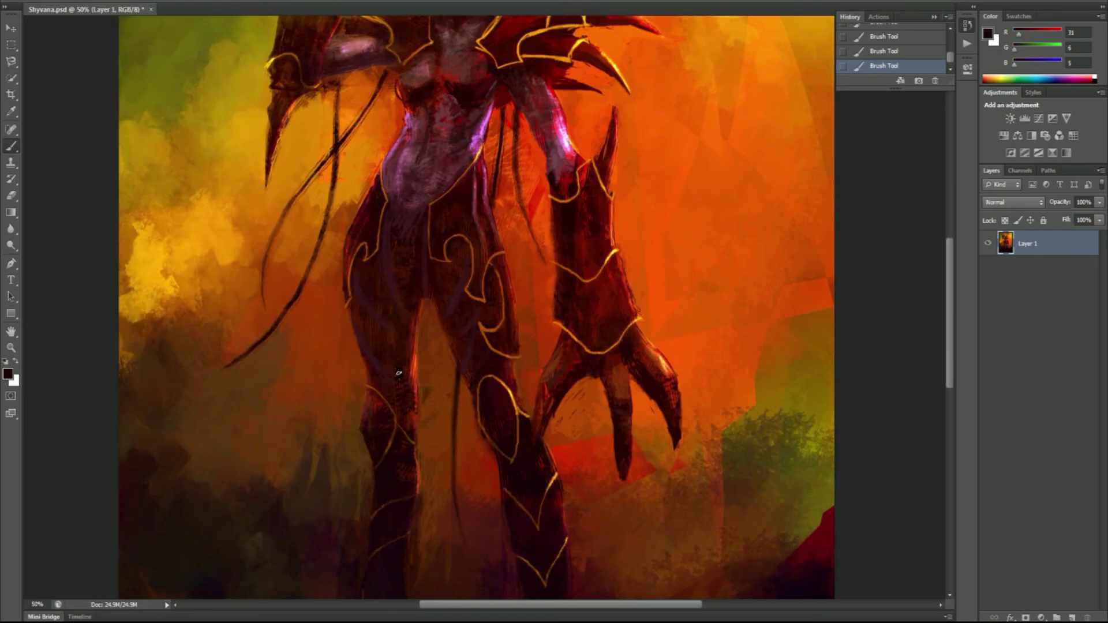
key(z)
alt+click(452, 351)
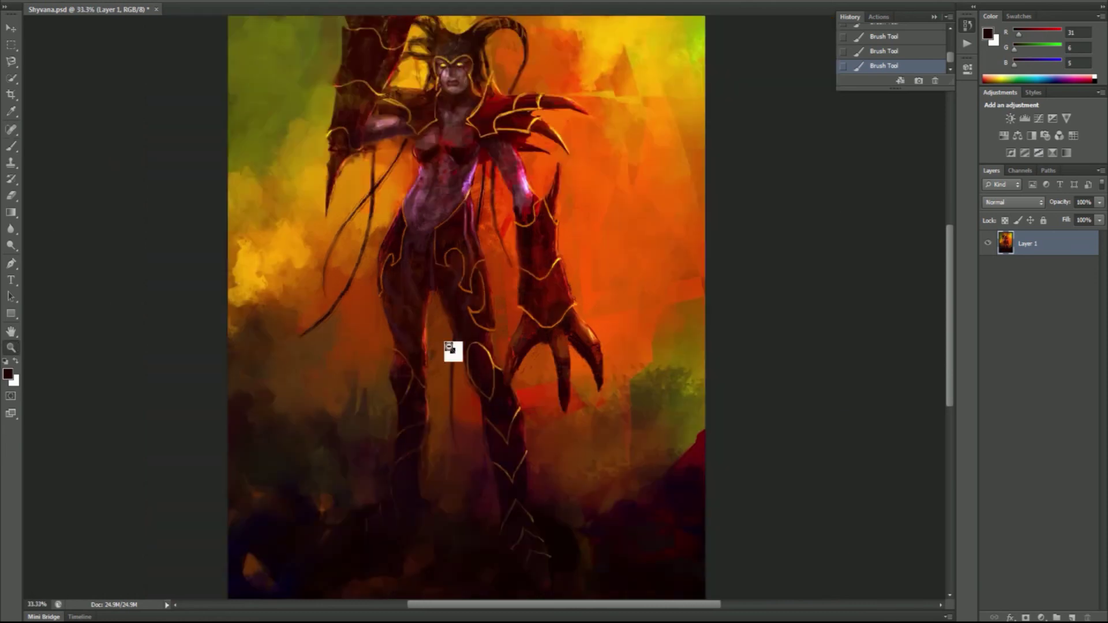
alt+click(684, 238)
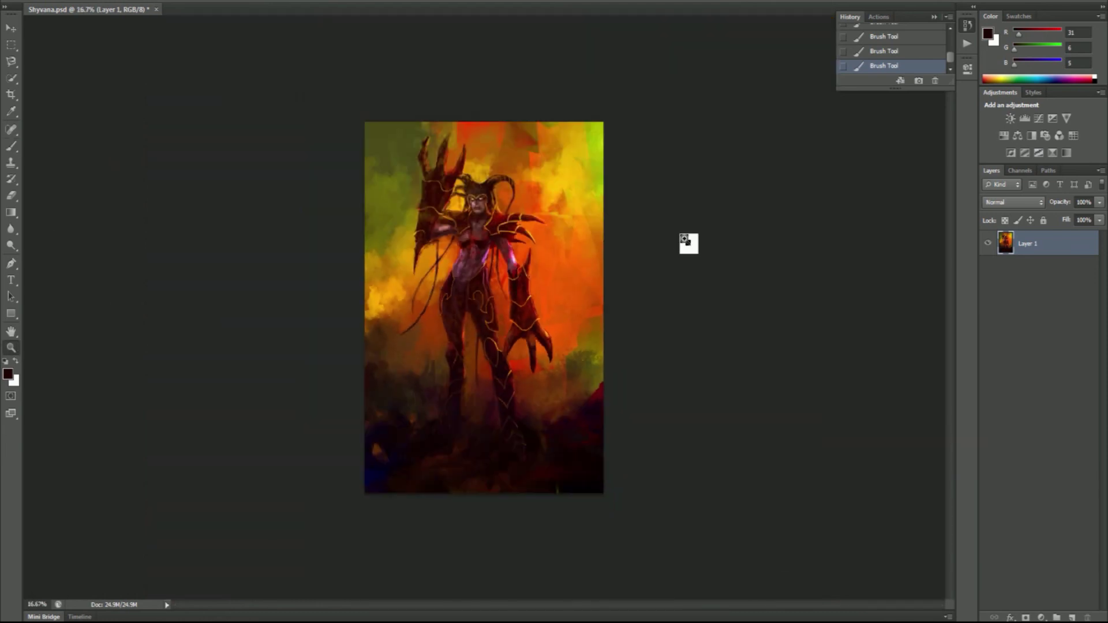
- Compare the red, green and blue channels of the painting one by one
click(1019, 170)
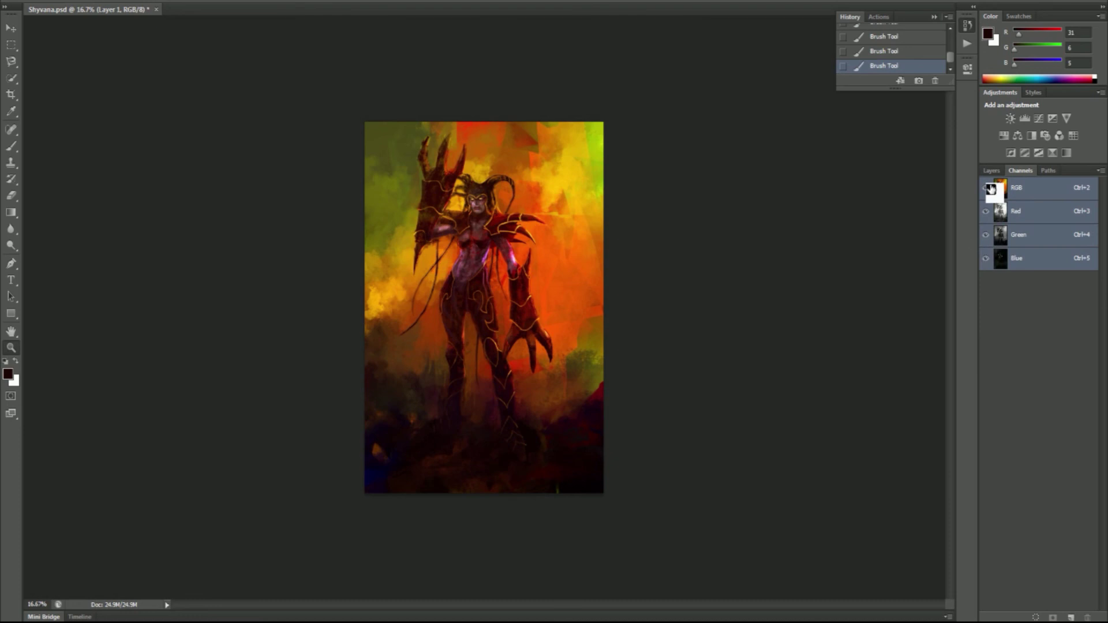
click(986, 234)
click(986, 258)
click(1017, 212)
click(986, 234)
click(985, 235)
drag(1016, 219, 1071, 617)
click(986, 234)
click(986, 281)
click(1087, 617)
key(Return)
- Duplicate the green channel and strengthen the copy with a Brightness/Contrast adjustment
drag(1058, 252, 1071, 616)
click(78, 2)
mouse_move(116, 17)
click(230, 7)
click(618, 175)
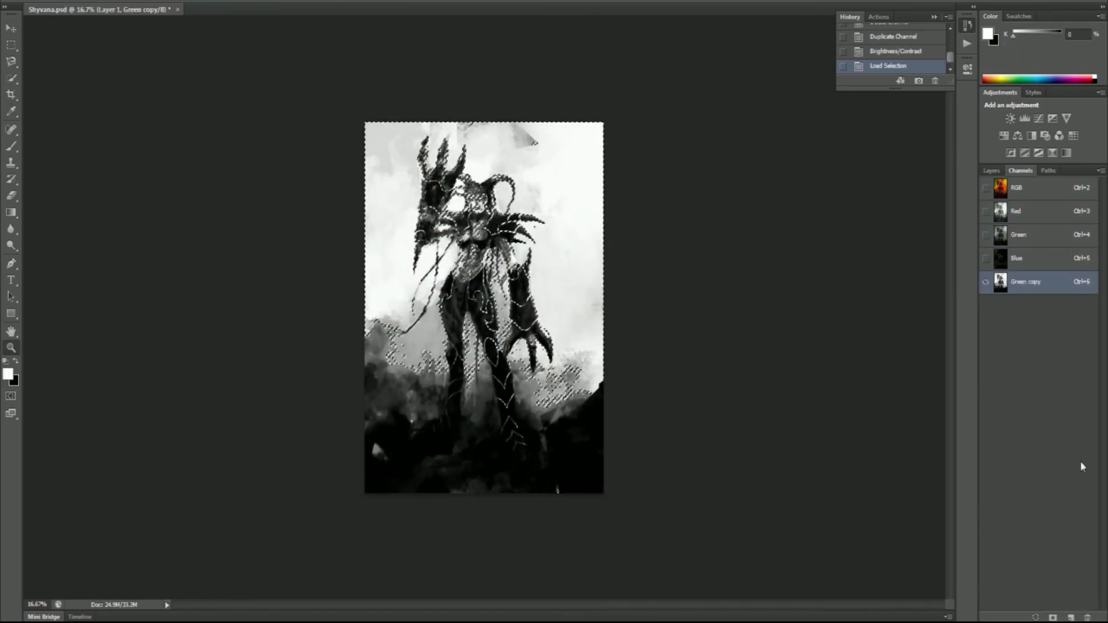
- Load the green channel copy as a selection and return to the full-colour layer
ctrl+click(1000, 282)
key(ctrl+2)
click(991, 170)
- Paint slate blue (82, 89, 129) inside the selection with the Tree_Brush.png 1 preset at 500 px
alt+click(408, 260)
click(8, 374)
click(586, 126)
right_click(35, 133)
scroll(130, 161, down, 3)
click(58, 146)
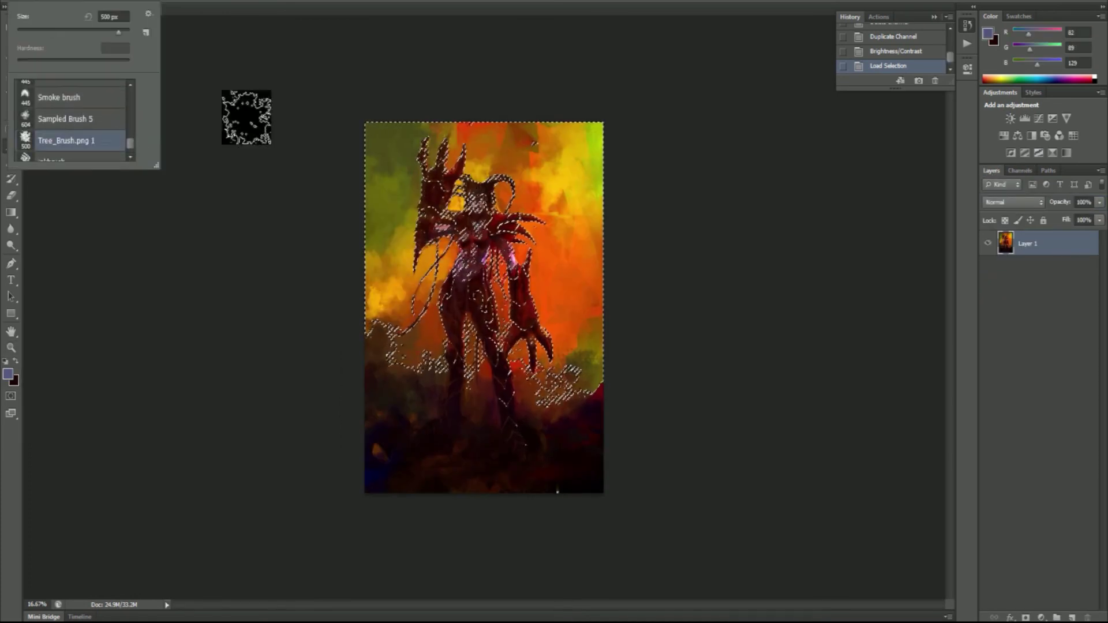
click(245, 116)
click(410, 156)
- Step back in the history to restore the channel selection
click(895, 51)
scroll(950, 60, up, 1)
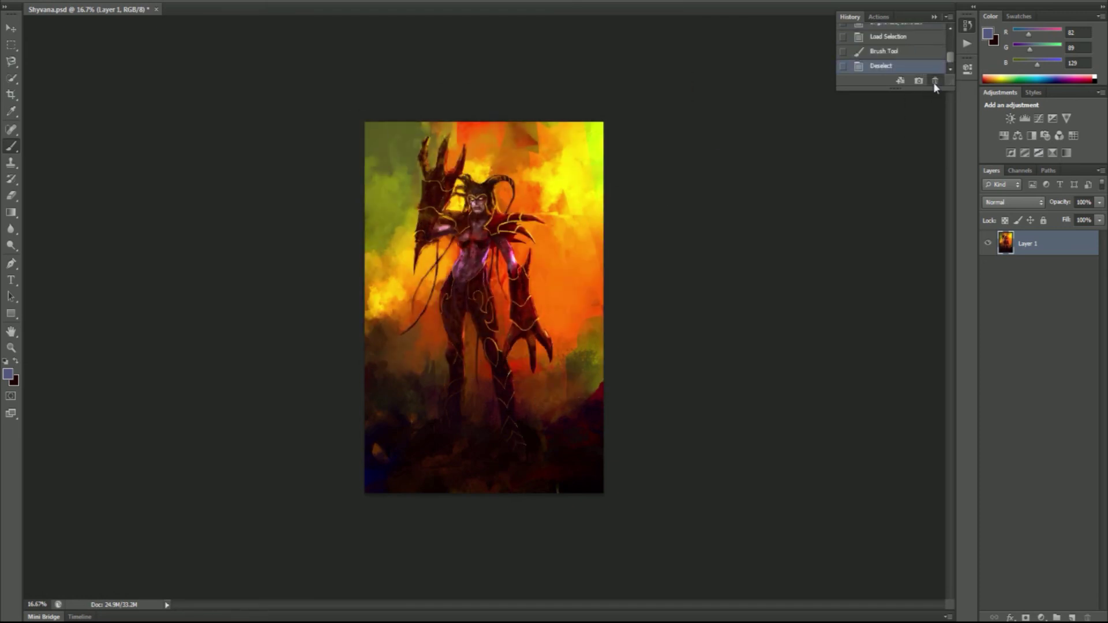
key(ctrl+shift+z)
key(ctrl+shift+z)
- Set the foreground to light blue-grey (136, 142, 176) and paint haze over the selected background with the selection outline hidden
click(8, 374)
click(364, 187)
click(602, 130)
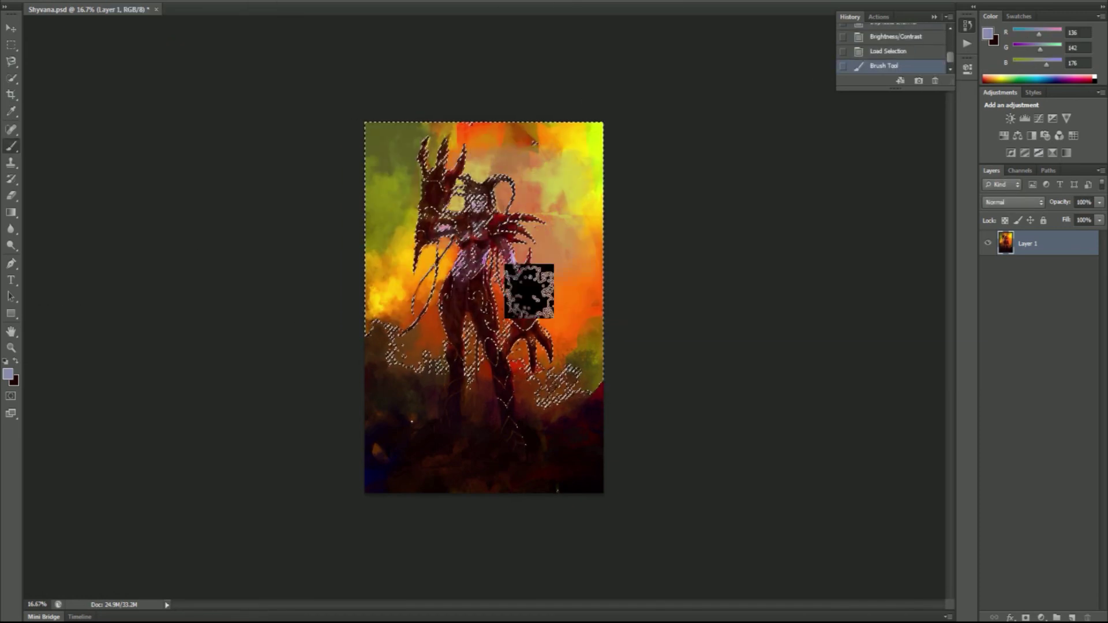
key(ctrl+h)
mouse_move(425, 371)
mouse_down()
mouse_move(356, 361)
mouse_move(461, 347)
mouse_up()
key(z)
click(295, 202)
key(ctrl+d)
key(ctrl+z)
- Paint more light blue-grey haze on a new layer within the selection, and deselect
key(ctrl+shift+alt+n)
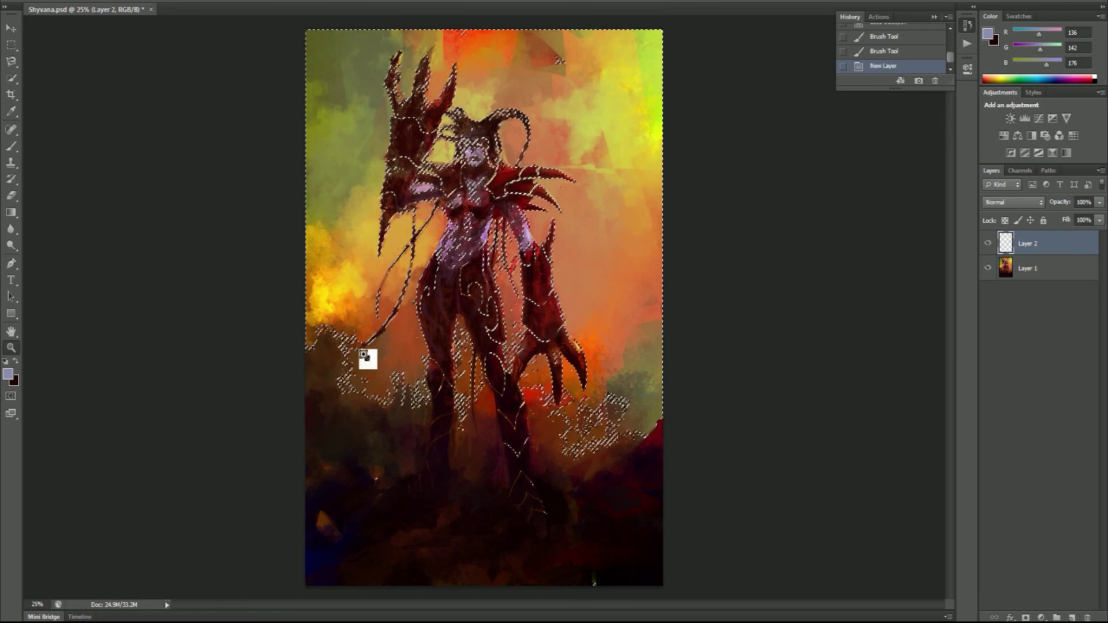
key(b)
mouse_move(298, 387)
mouse_down()
mouse_move(594, 341)
mouse_move(587, 297)
mouse_move(309, 519)
mouse_up()
key(ctrl+d)
- Set the haze layer's opacity to 50% and merge it down into the painting
drag(1059, 202, 1047, 202)
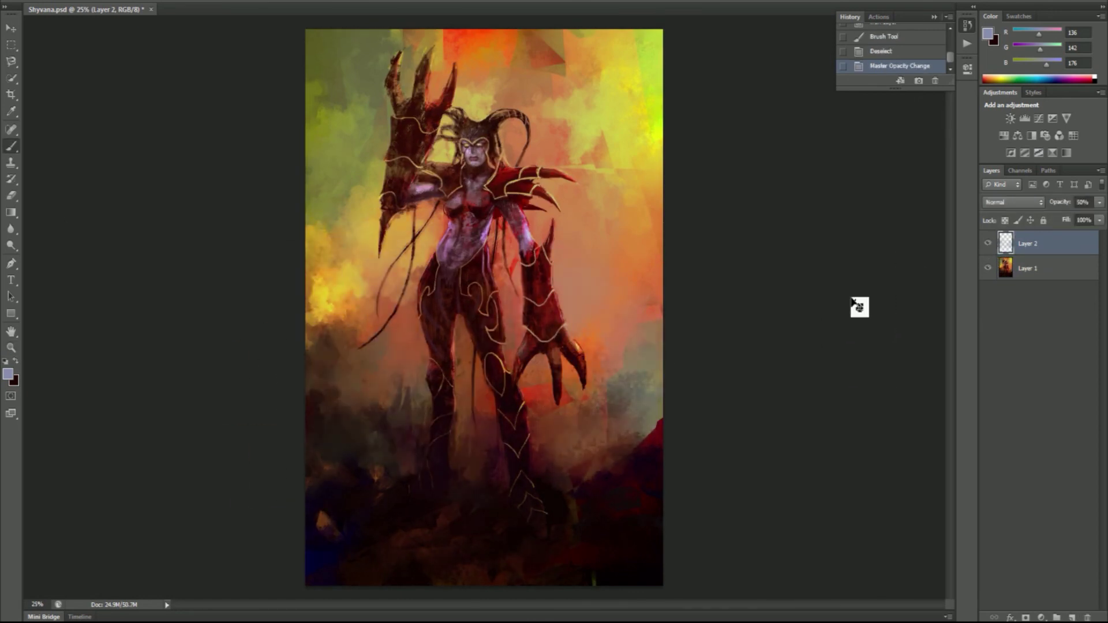
key(ctrl+e)
key(z)
alt+click(470, 334)
key(ctrl+0)
- Add a new layer and name it sign
key(ctrl+shift+alt+n)
double_click(1027, 244)
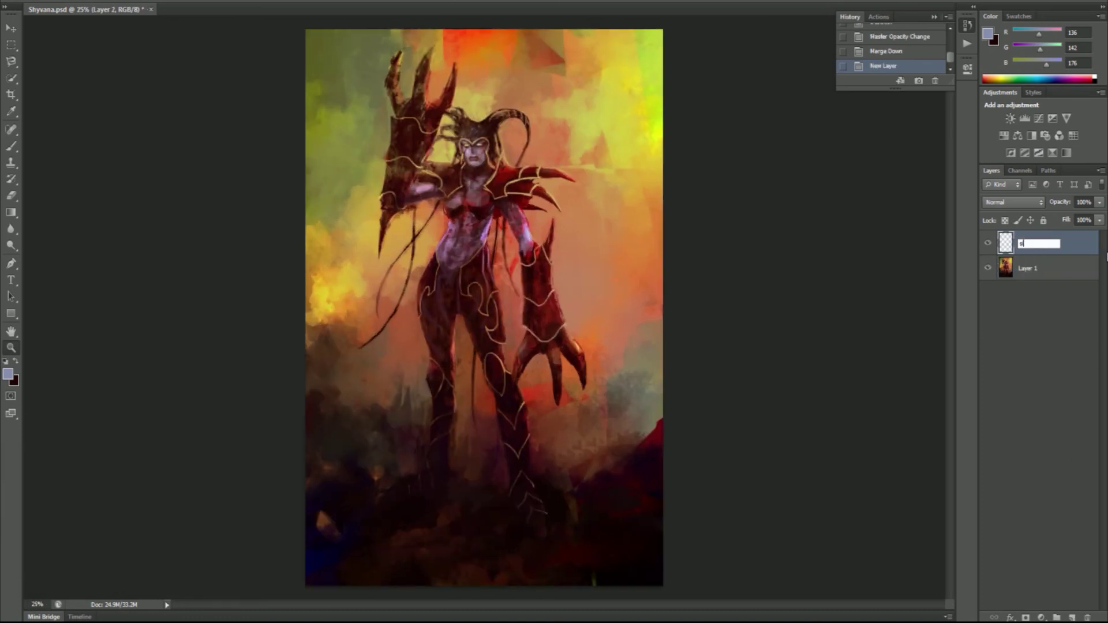
text(sign)
key(Return)
- Choose a fine brush preset, write a small signature beside the figure's lower leg and view the whole painting
scroll(430, 519, up, 3)
key(b)
right_click(64, 1)
scroll(131, 85, down, 5)
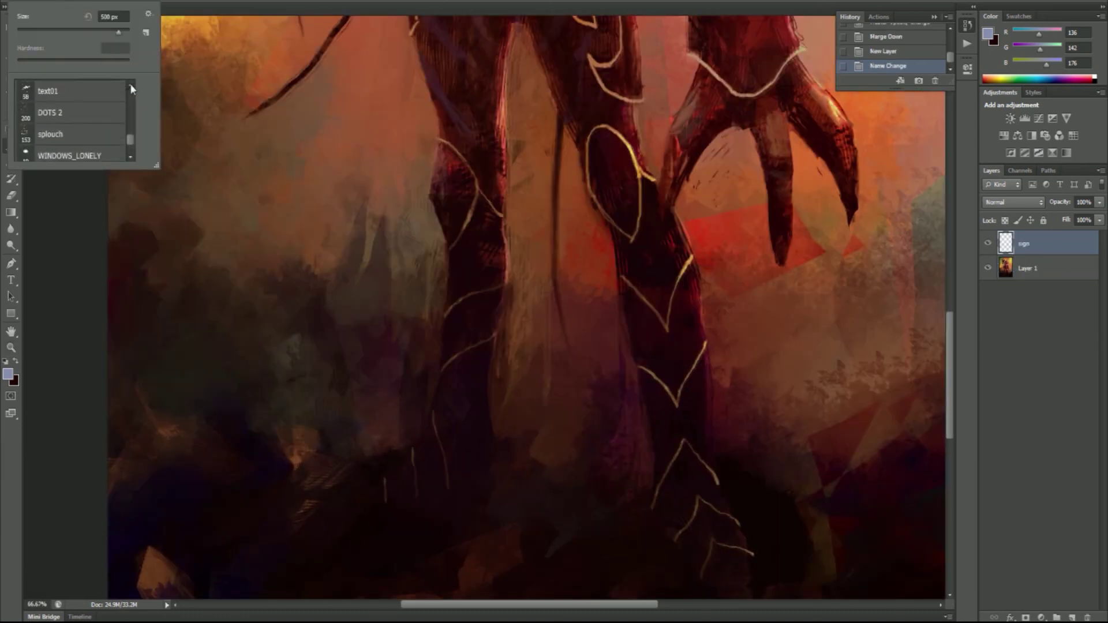
double_click(75, 147)
click(369, 444)
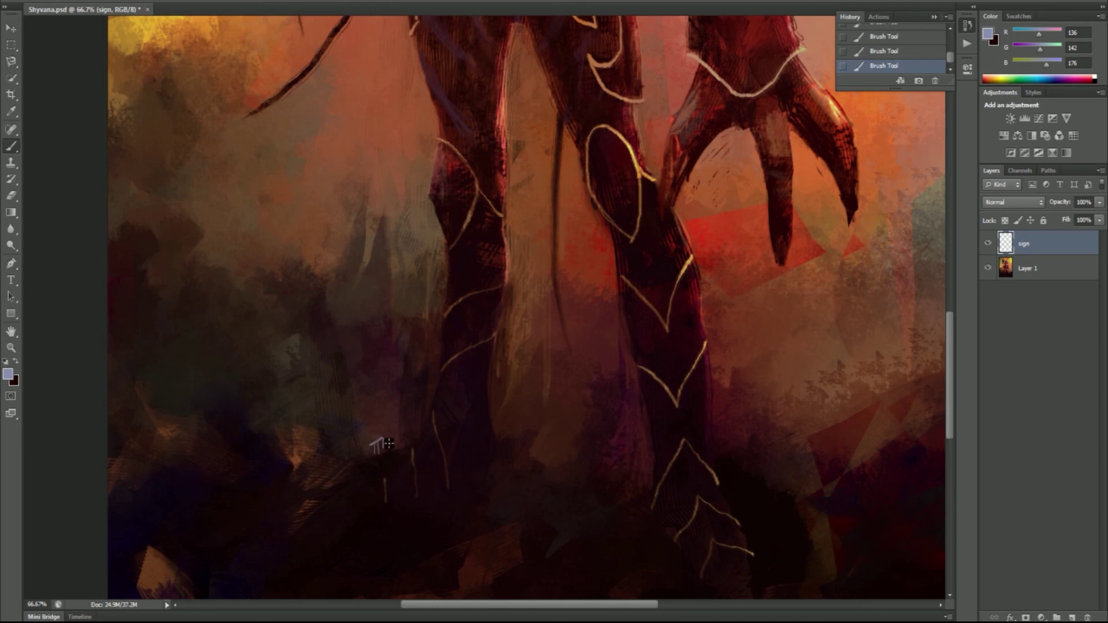
key(ctrl+0)
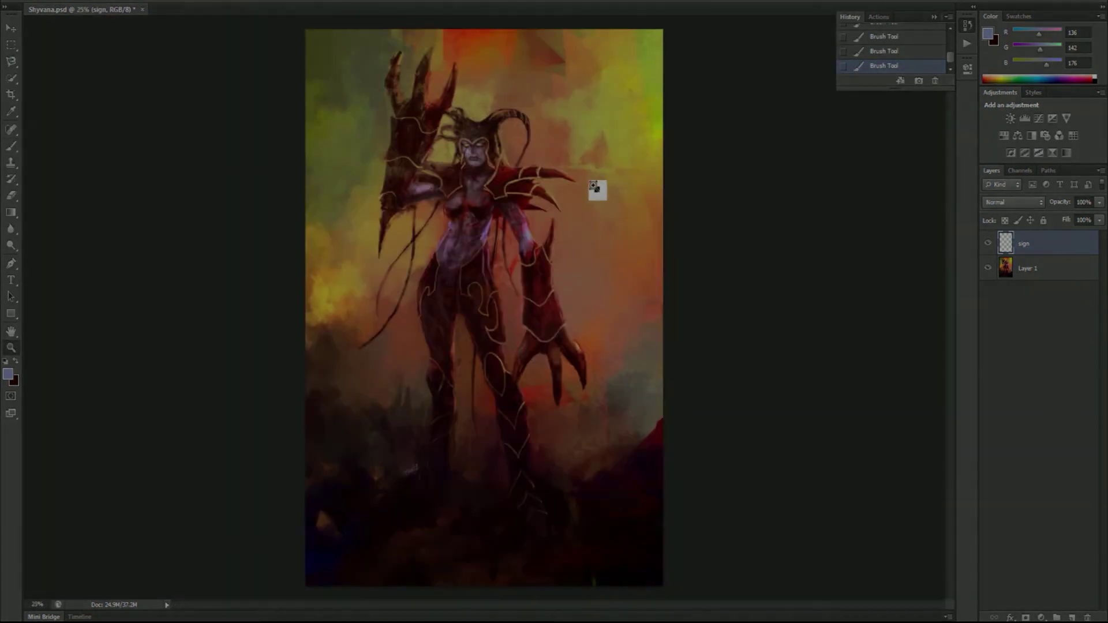